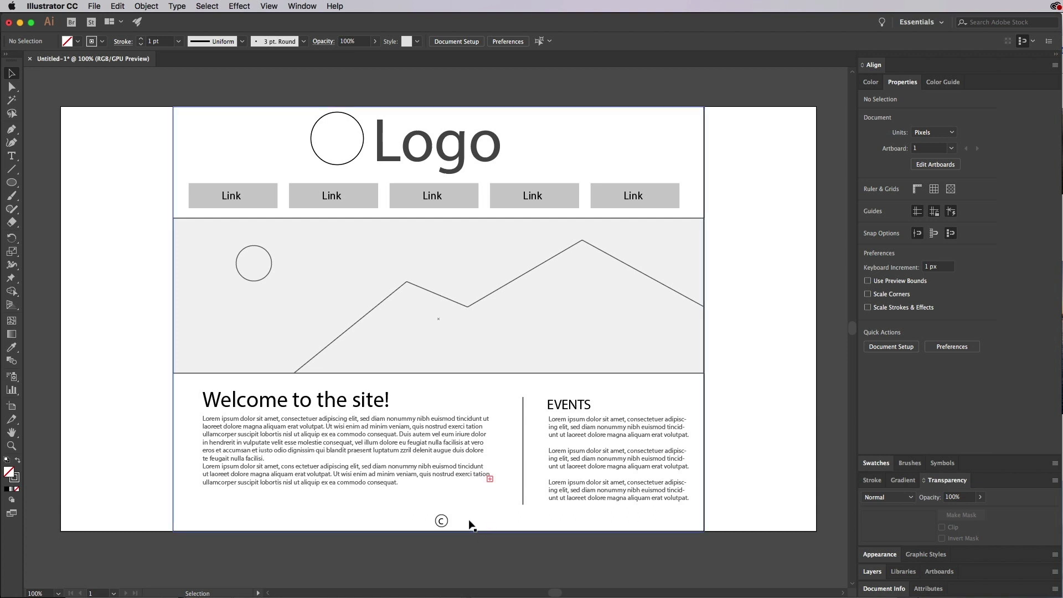
Step: Minimise the Illustrator mock-up and scroll Unsplash's landscape results to the 'forest heat by sunbeam' photo
click(20, 23)
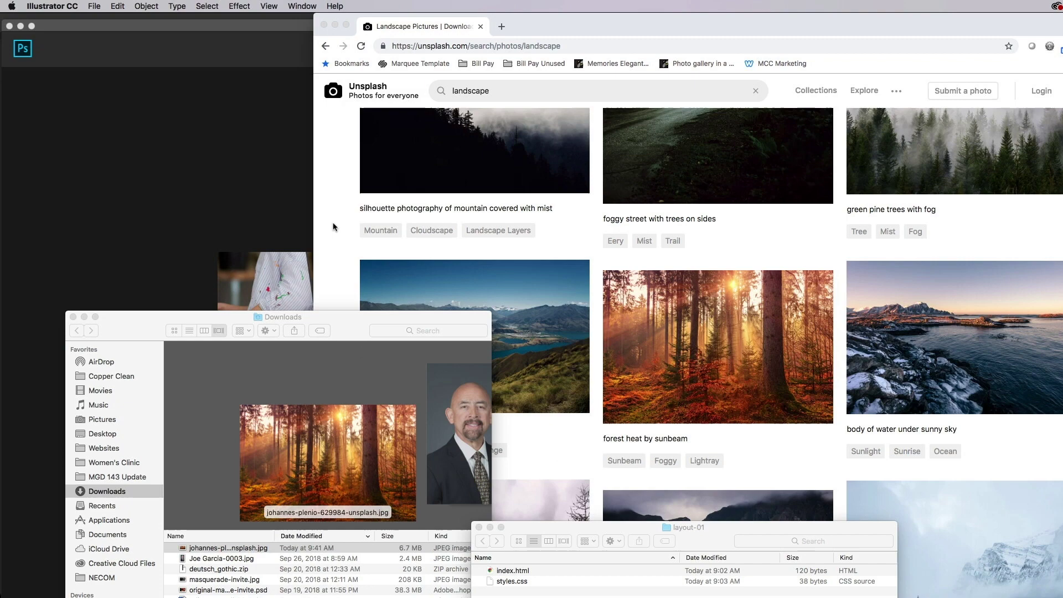
click(339, 227)
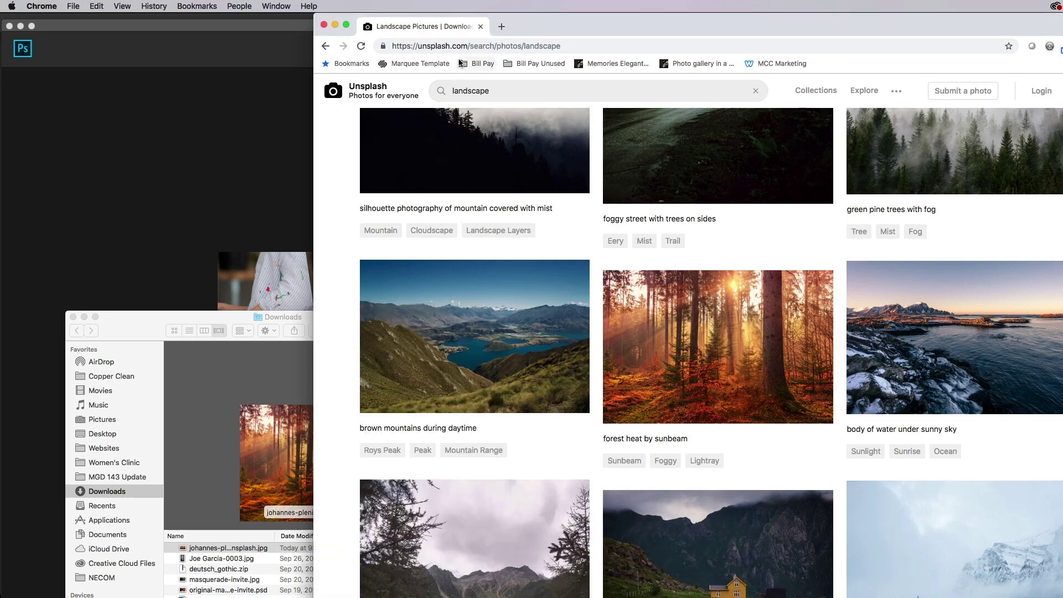
scroll(784, 278, up, 10)
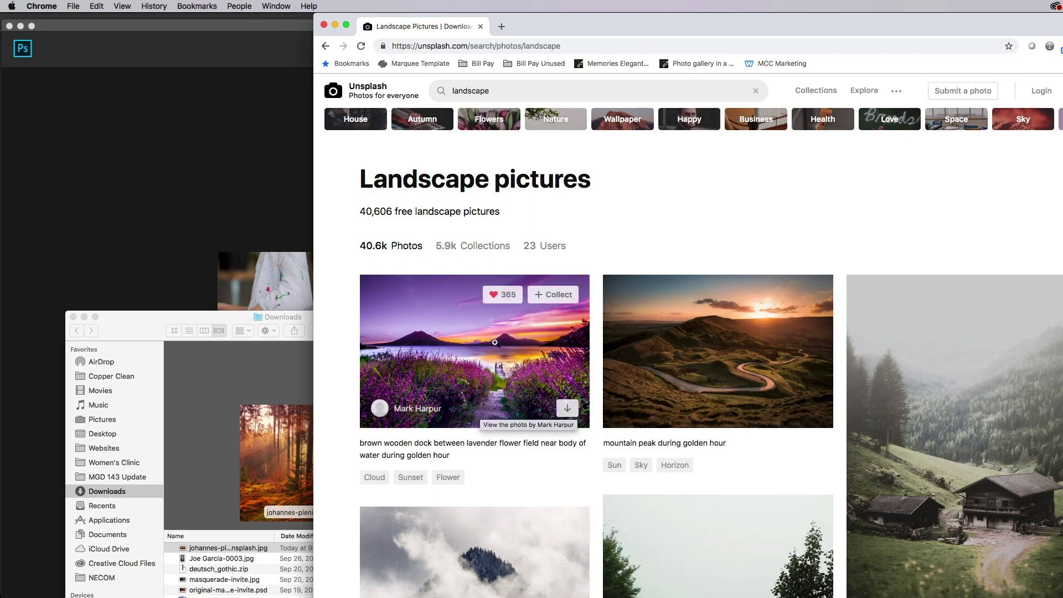
scroll(663, 383, down, 6)
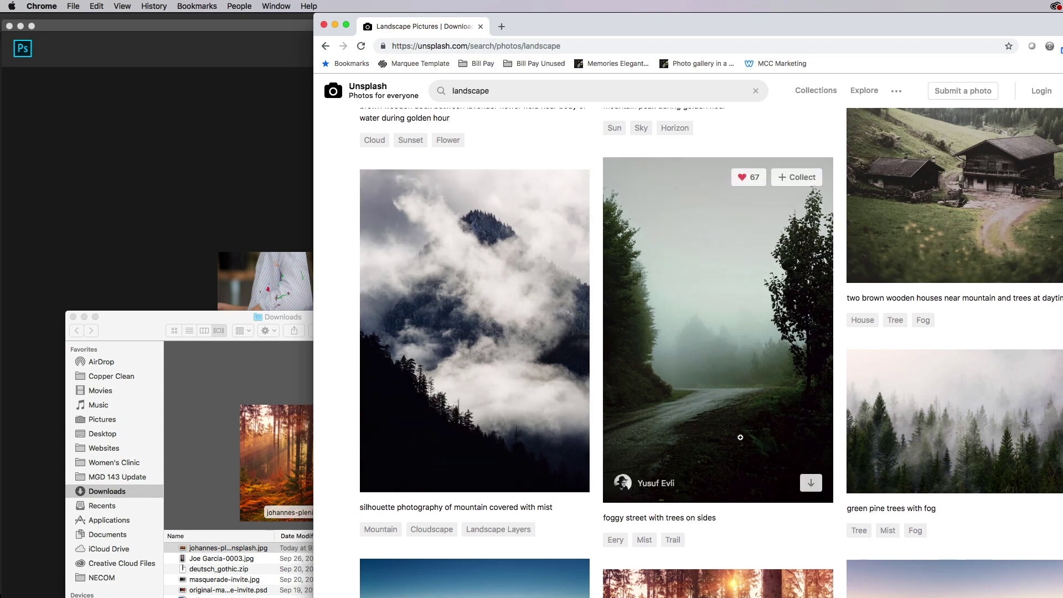
scroll(741, 438, down, 1)
scroll(929, 412, down, 3)
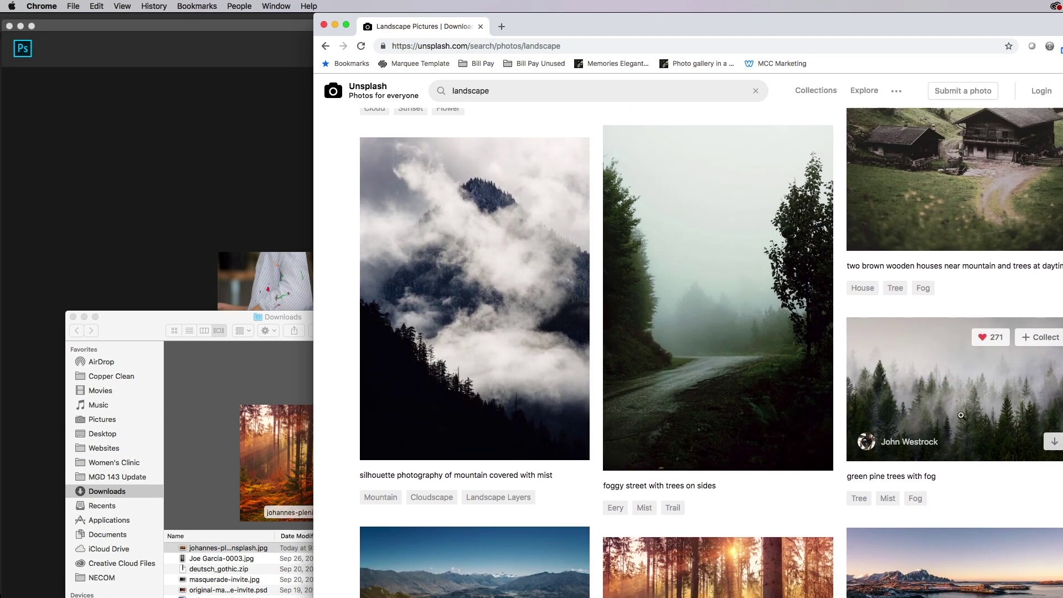
scroll(831, 387, down, 3)
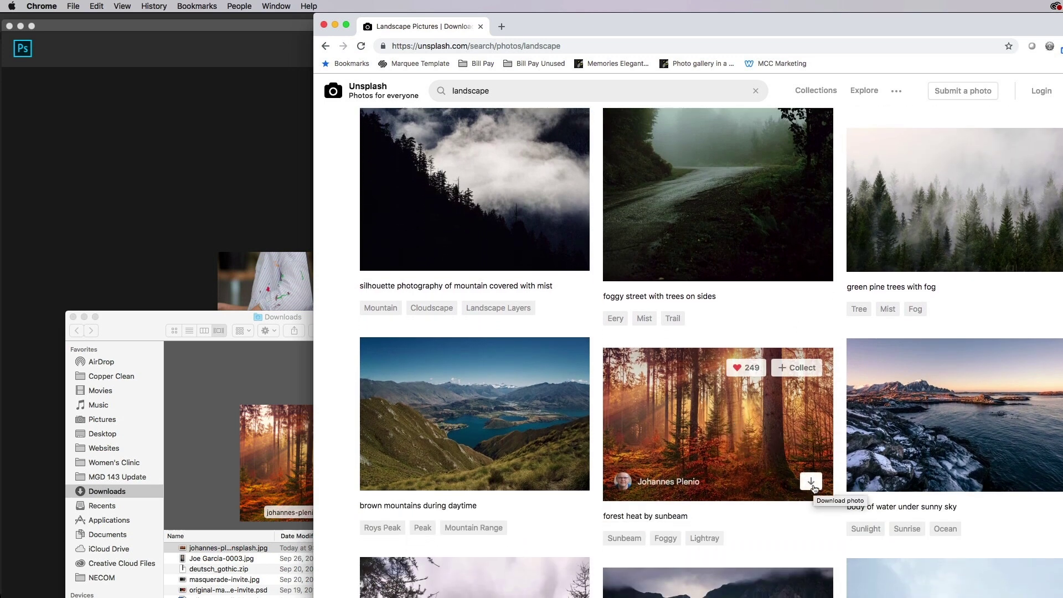
Step: Create a new folder named 'originals' inside layout-01 and open it
click(187, 318)
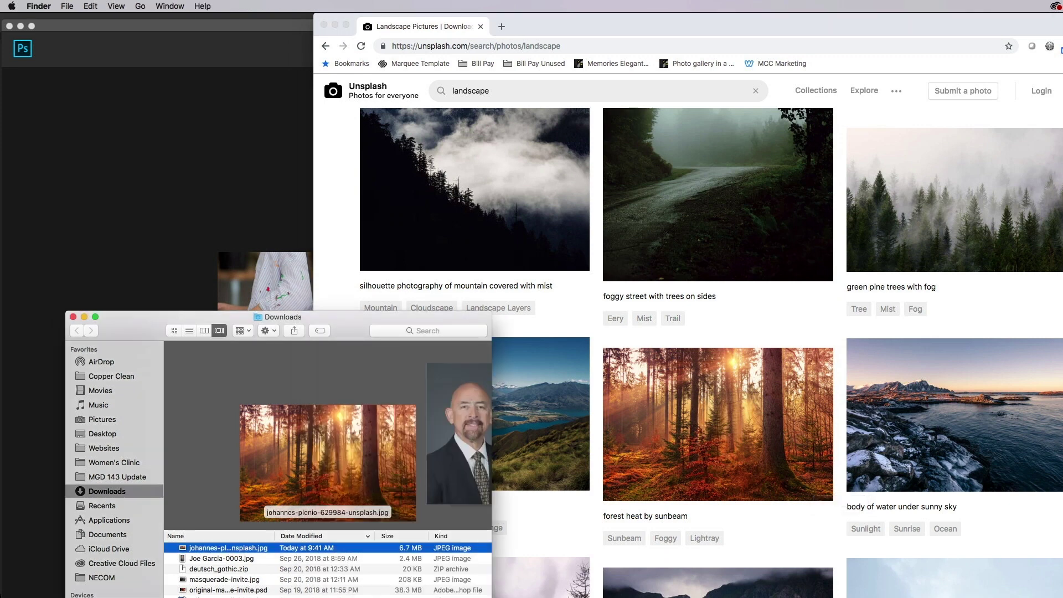
key(super+grave)
drag(606, 552, 548, 367)
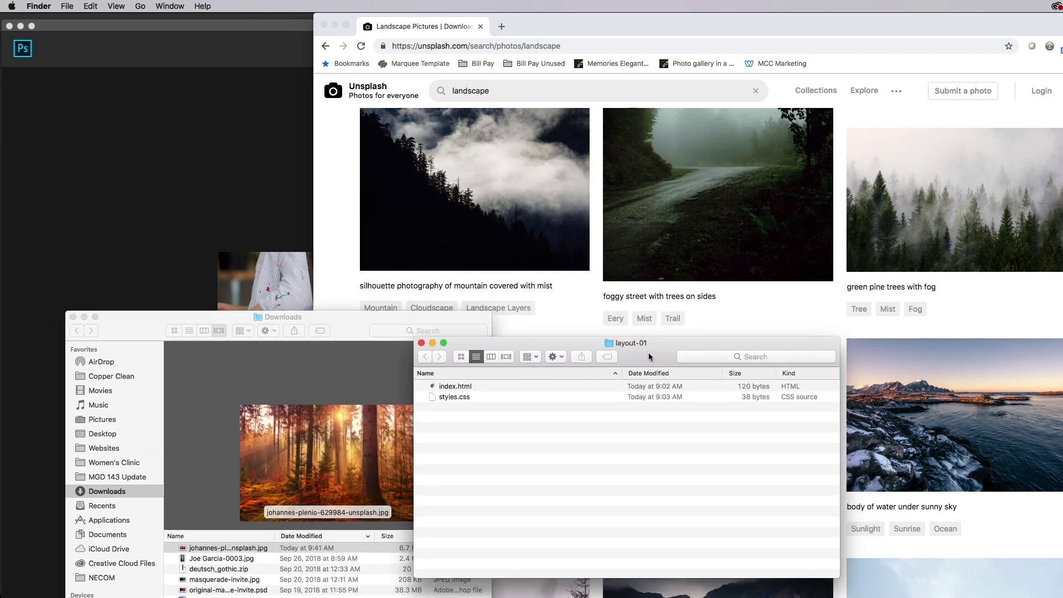
right_click(470, 430)
click(483, 436)
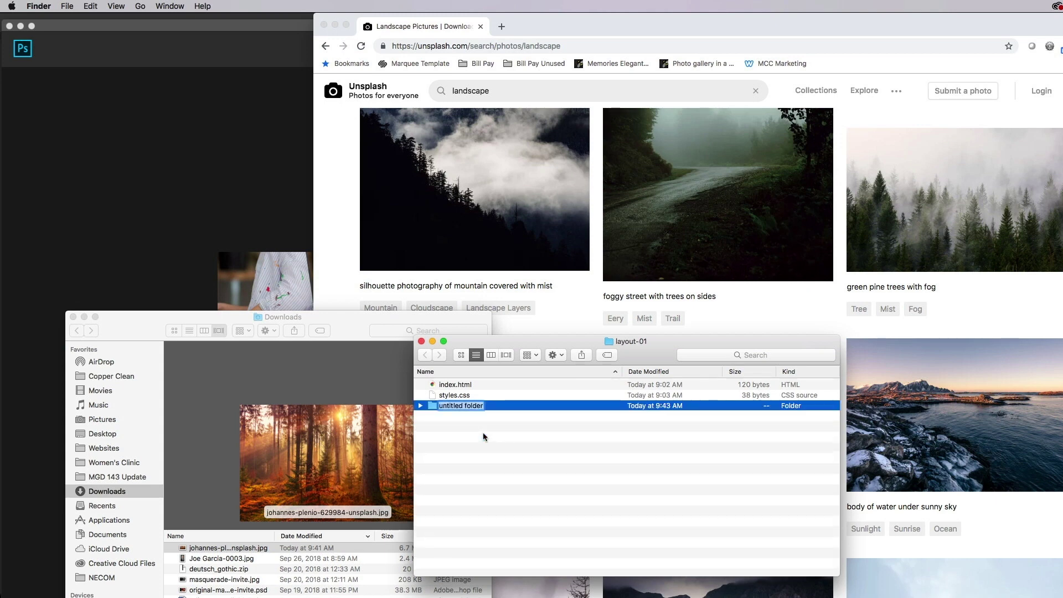
key(Return)
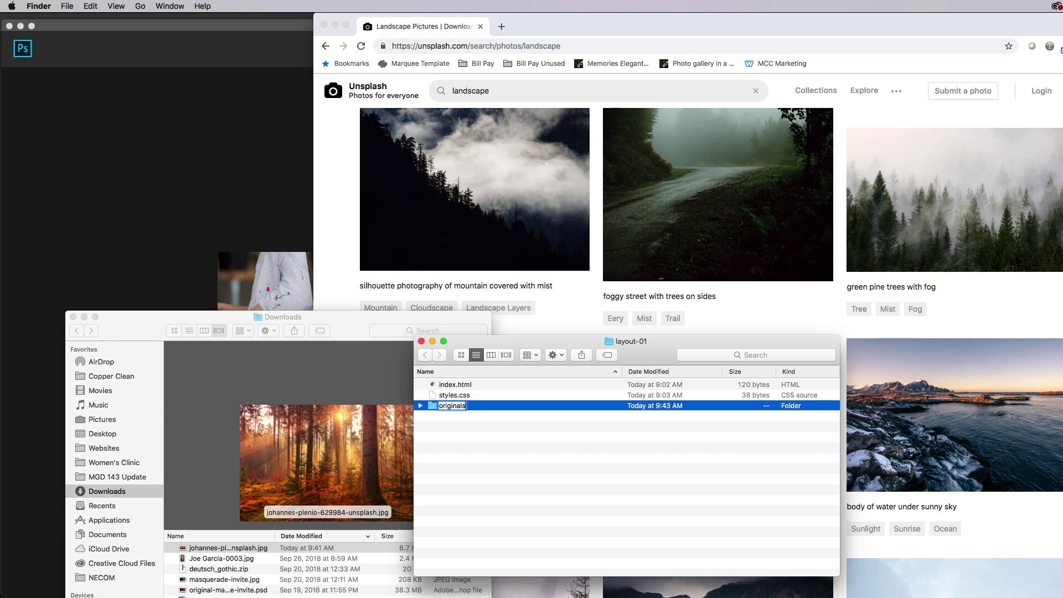
key(Return)
text(originals)
key(Return)
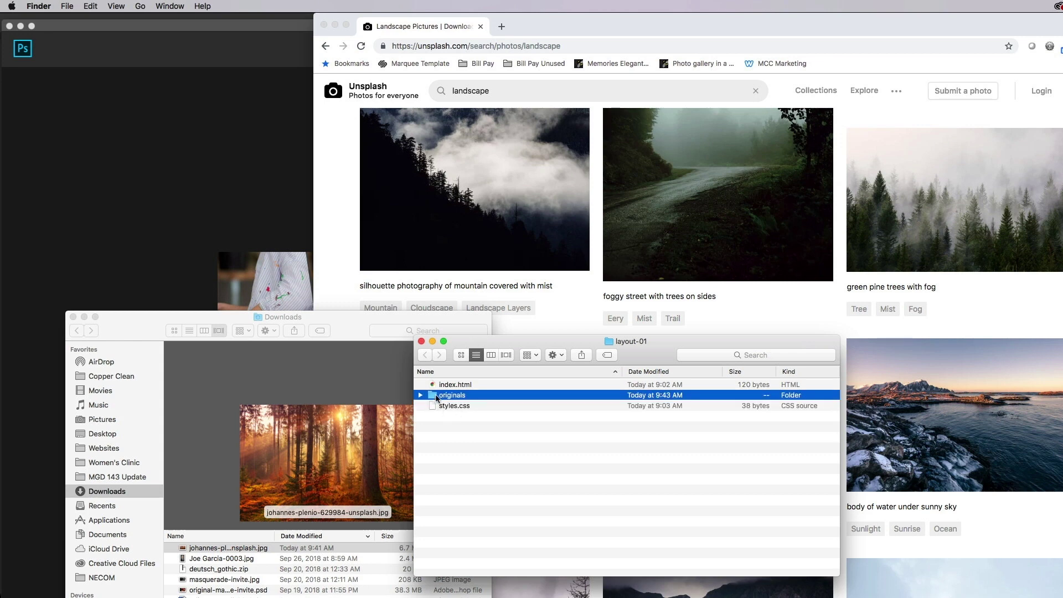
double_click(437, 398)
Step: Move the downloaded forest JPEG into originals and put the Finder windows away
drag(235, 549, 540, 510)
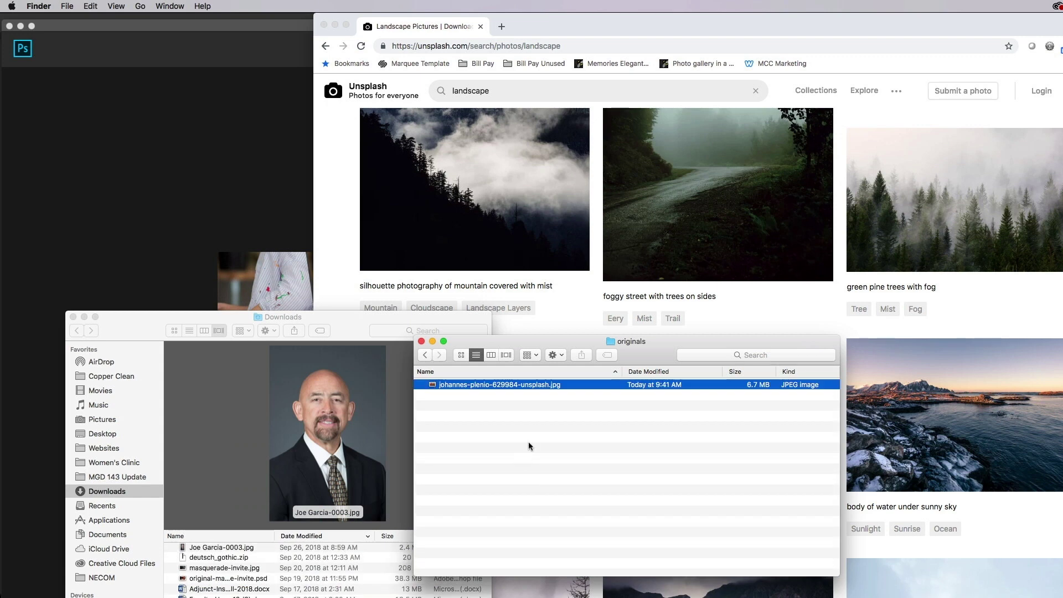
click(73, 318)
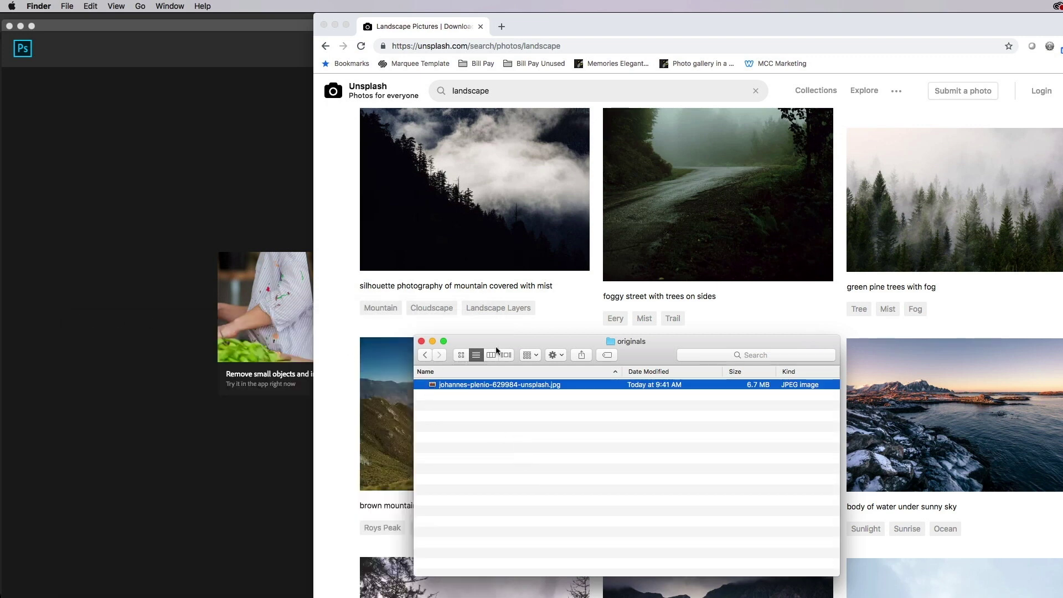
drag(499, 351, 644, 496)
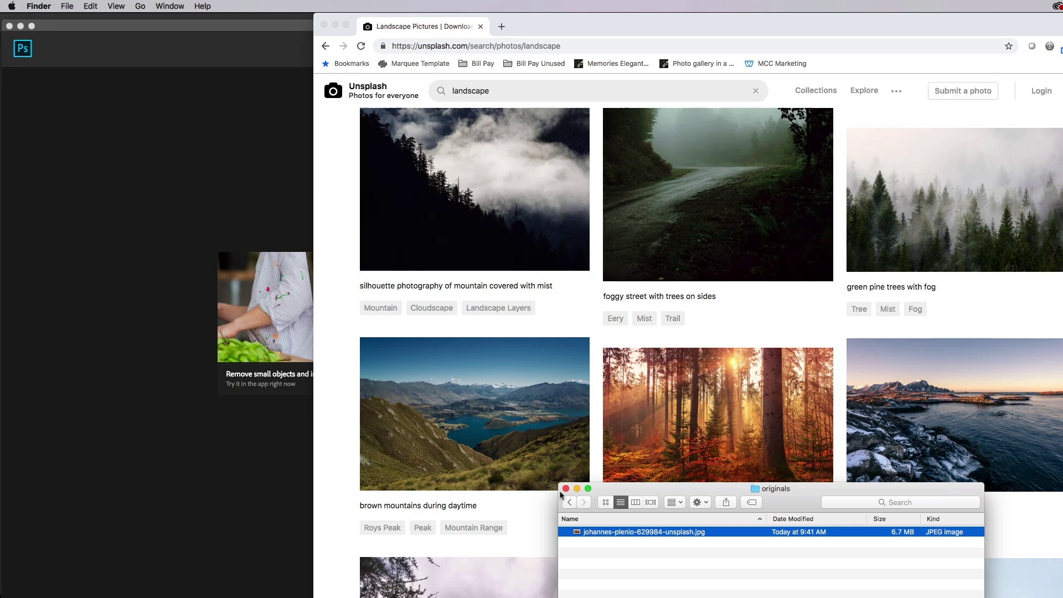
click(577, 489)
Step: Bring Photoshop forward and start a new document from the File menu
click(240, 435)
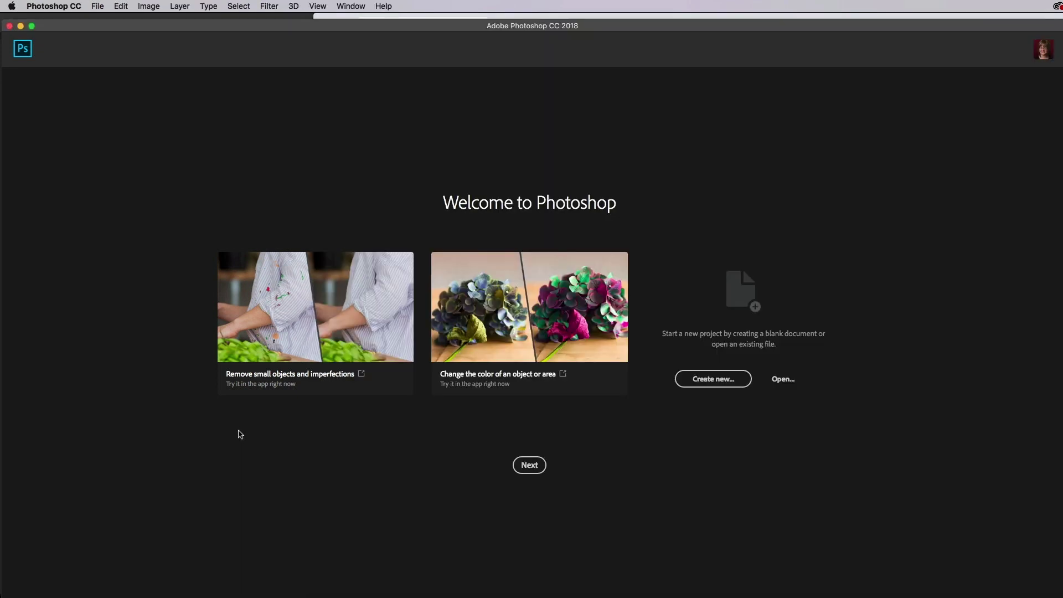
drag(298, 22, 298, 19)
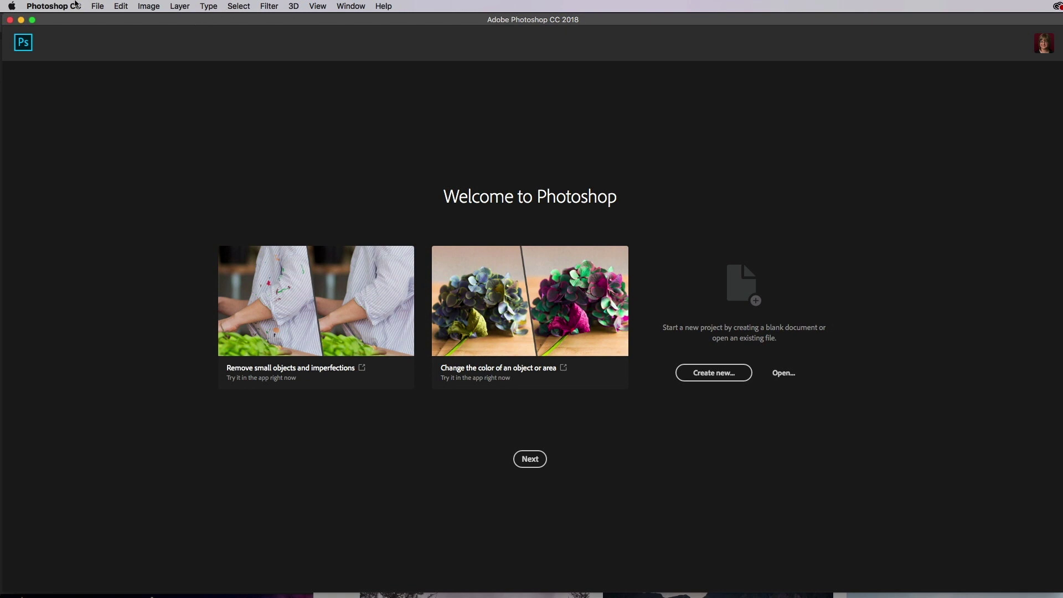
click(99, 7)
click(100, 18)
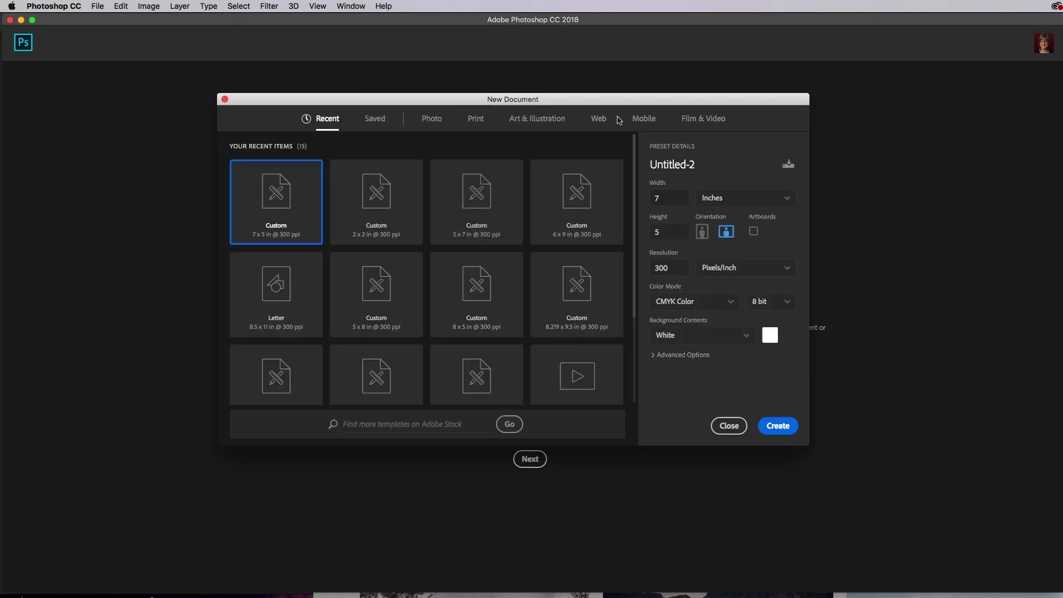
Step: Choose the Web Large 1920 x 1080 preset and turn Artboards off
click(600, 120)
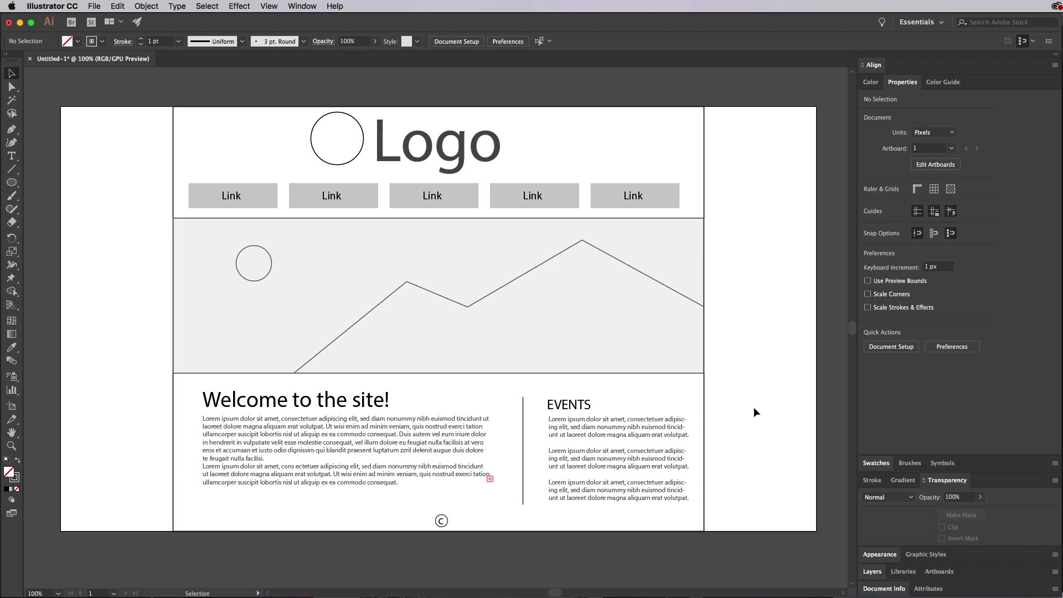
click(20, 24)
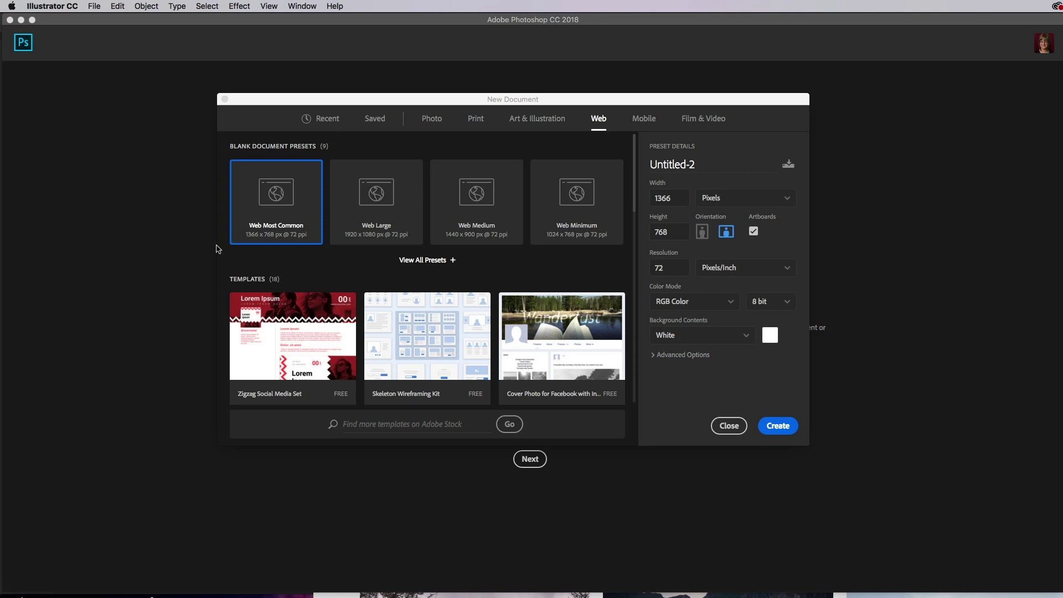
click(382, 198)
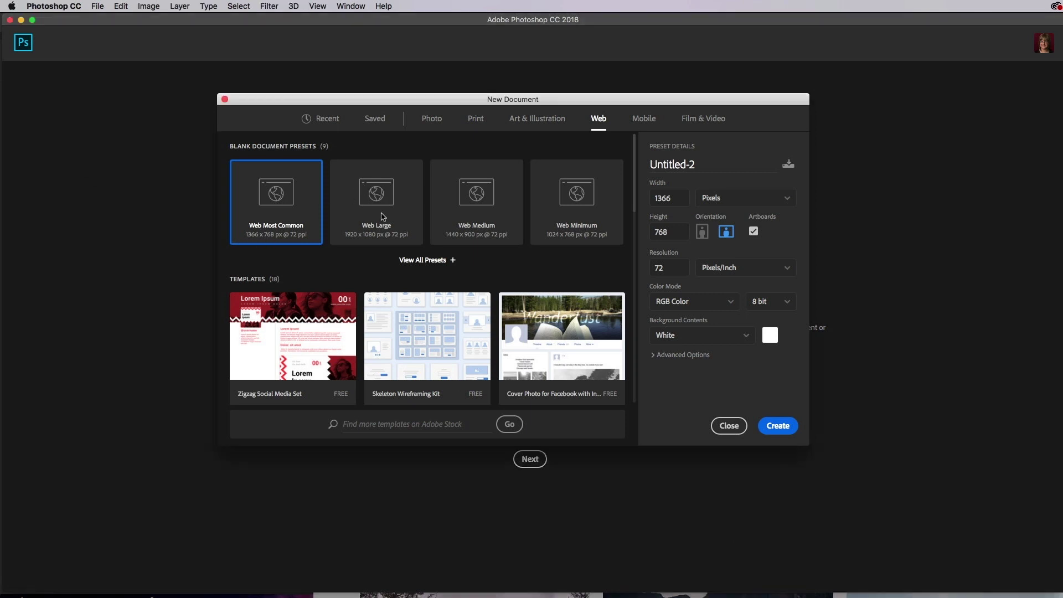
click(753, 233)
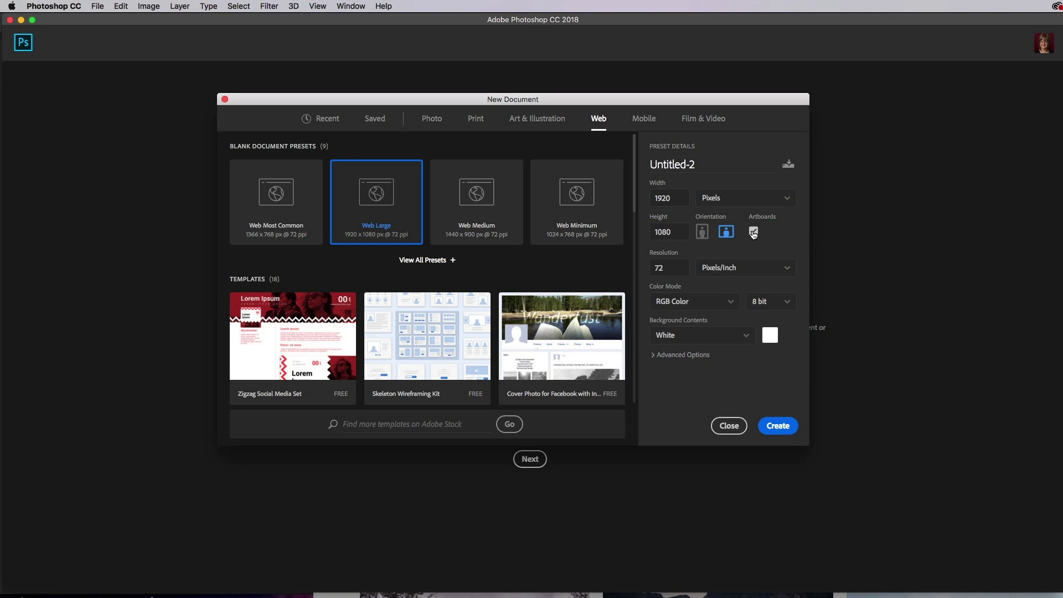
click(753, 233)
Step: Create the blank 1920 x 1080 document and switch to the Move tool
click(779, 426)
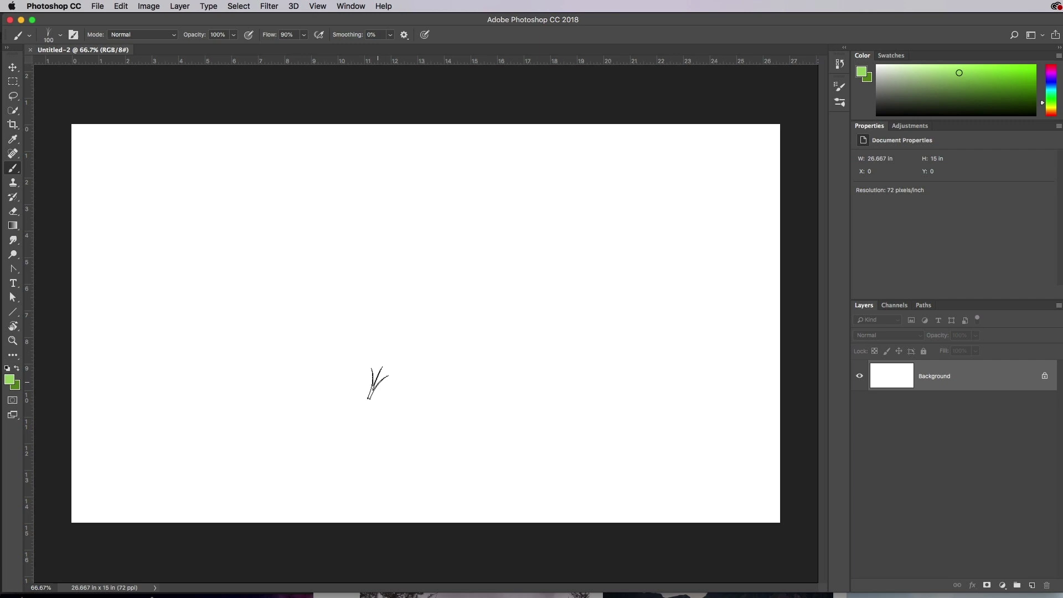
click(12, 67)
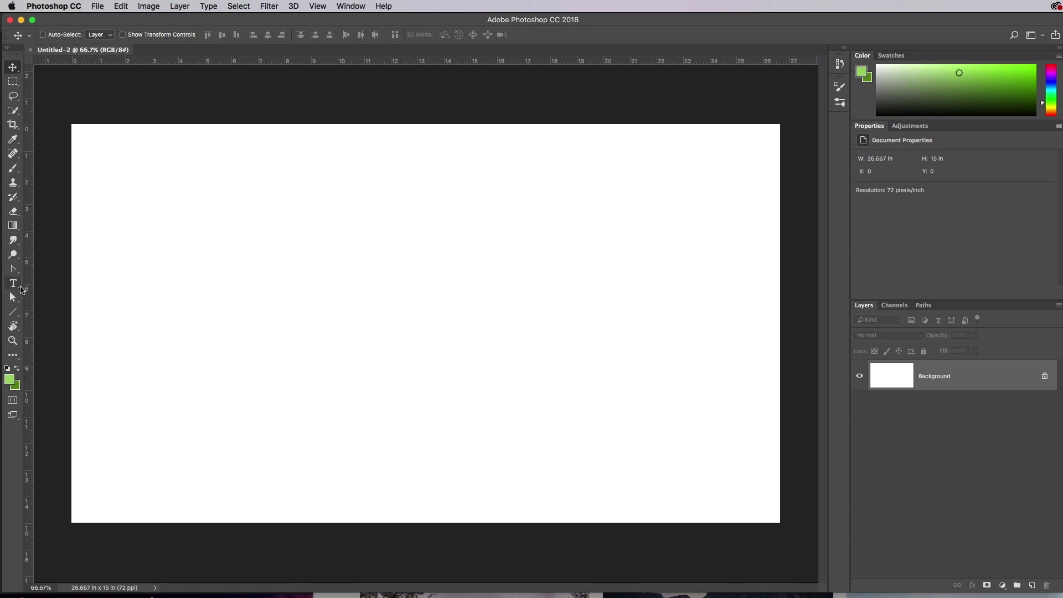
Step: Draw a black-filled rectangle shape of exactly 960 x 100 px
click(13, 312)
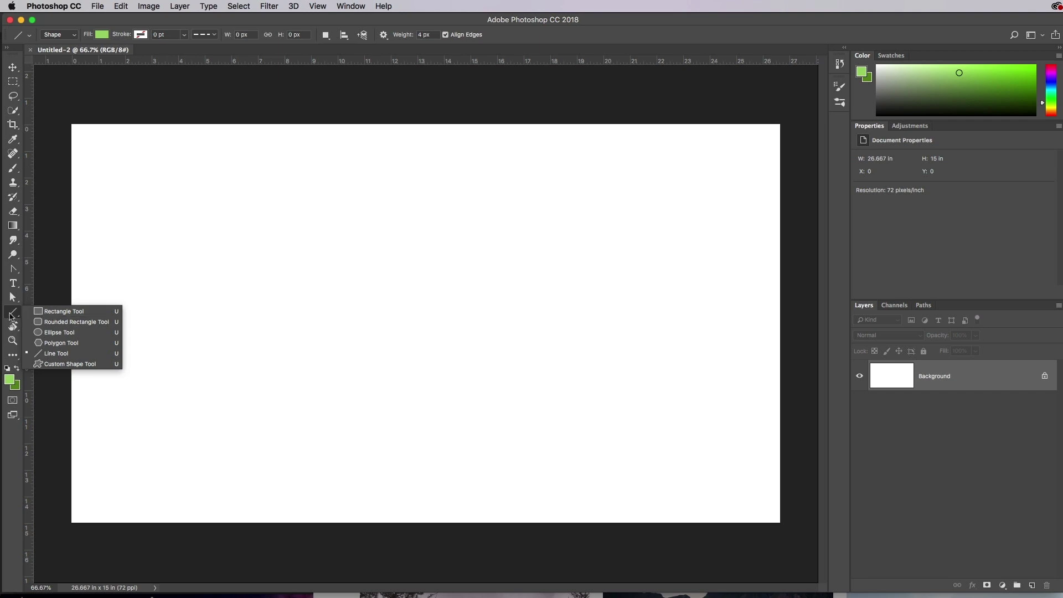
click(49, 314)
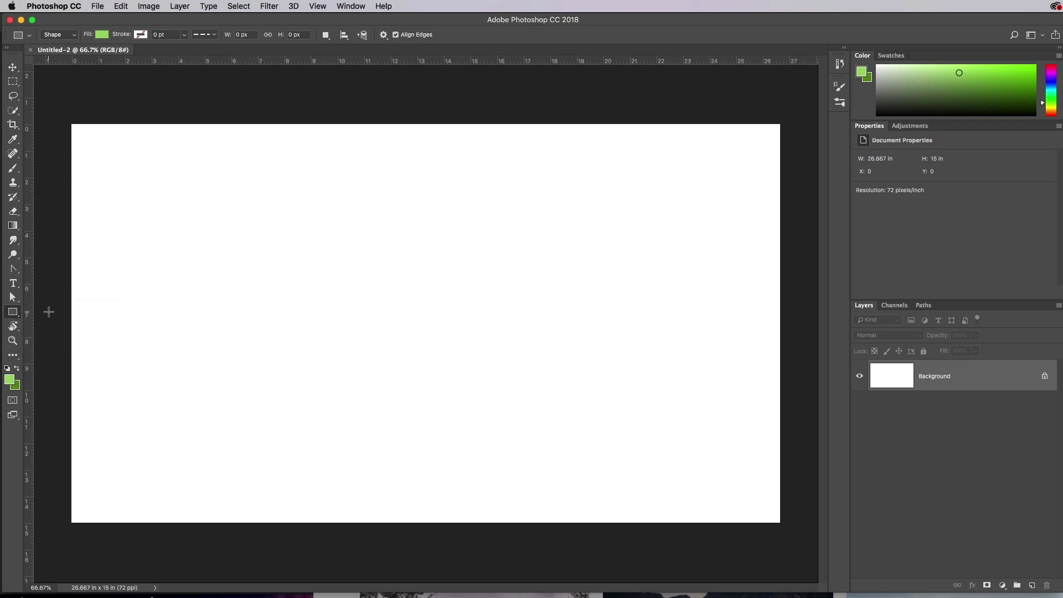
click(103, 36)
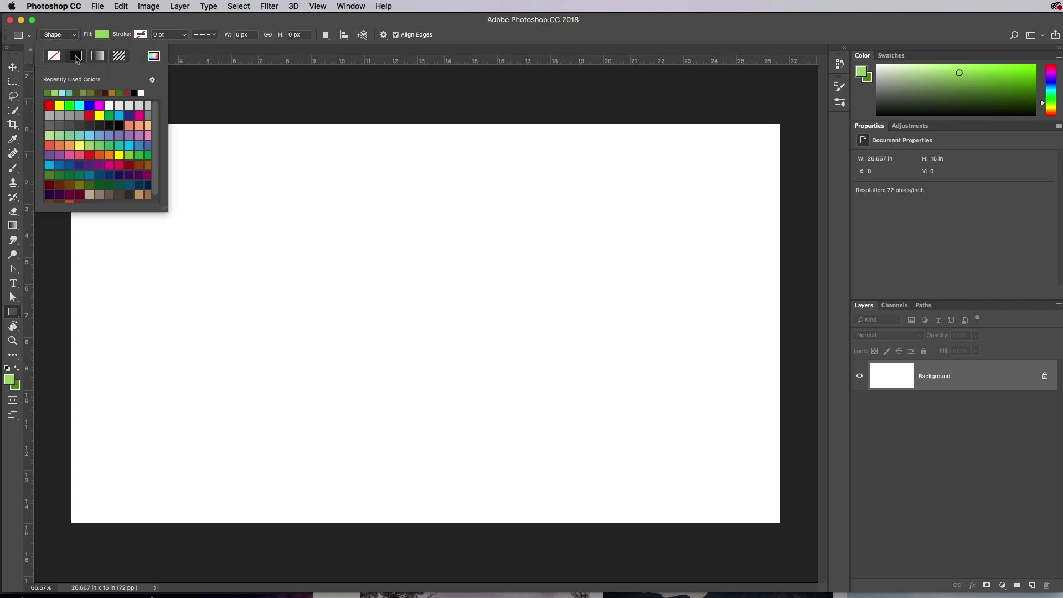
click(133, 93)
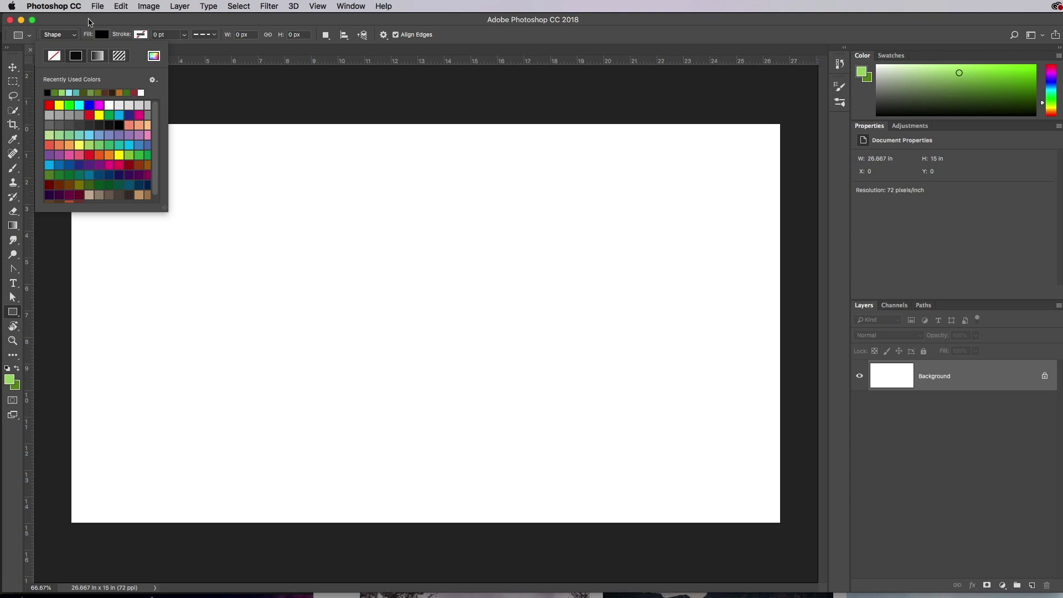
click(88, 23)
click(194, 211)
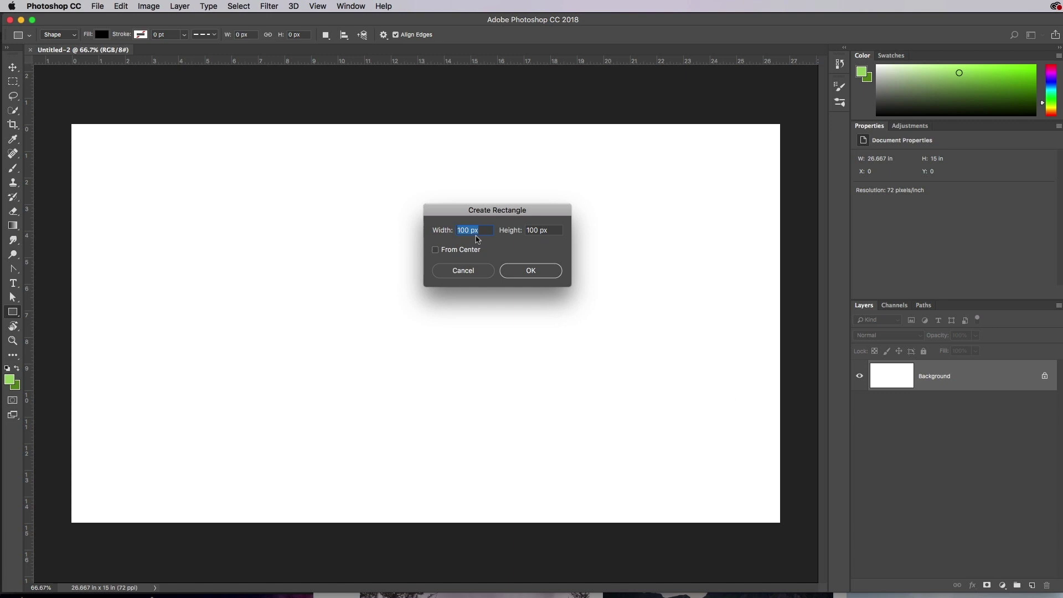
text(960)
click(531, 271)
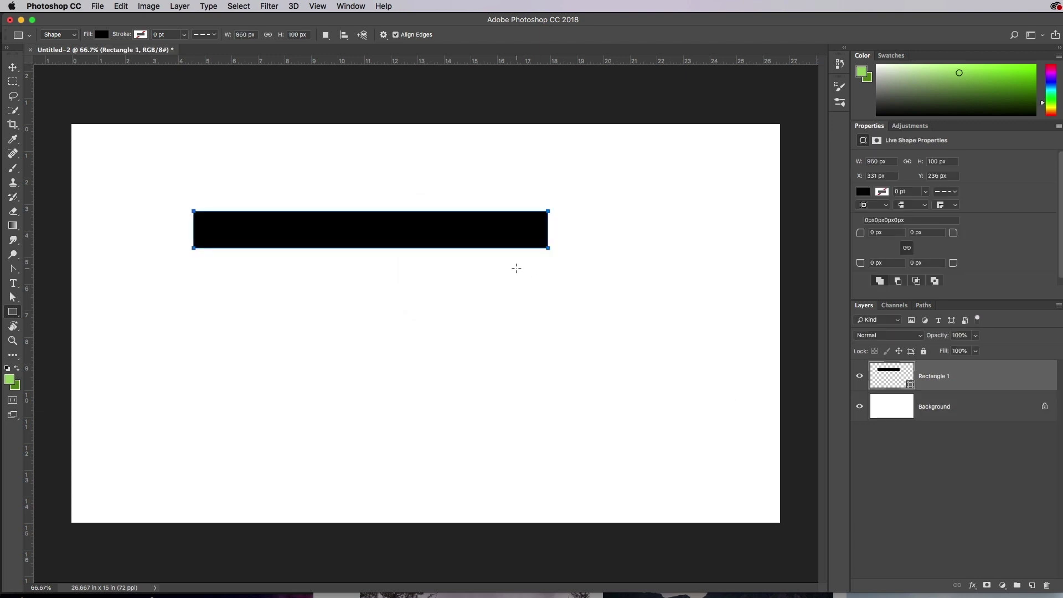
click(12, 67)
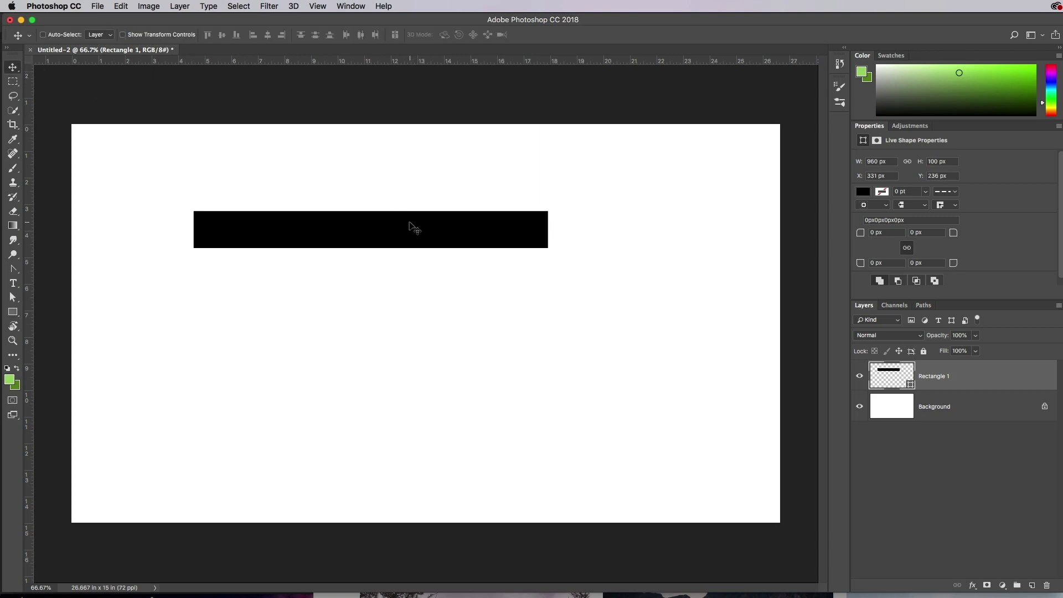
Step: Move the black bar to the canvas top and stretch it into a full-height 960 x 1080 column
drag(408, 224, 467, 138)
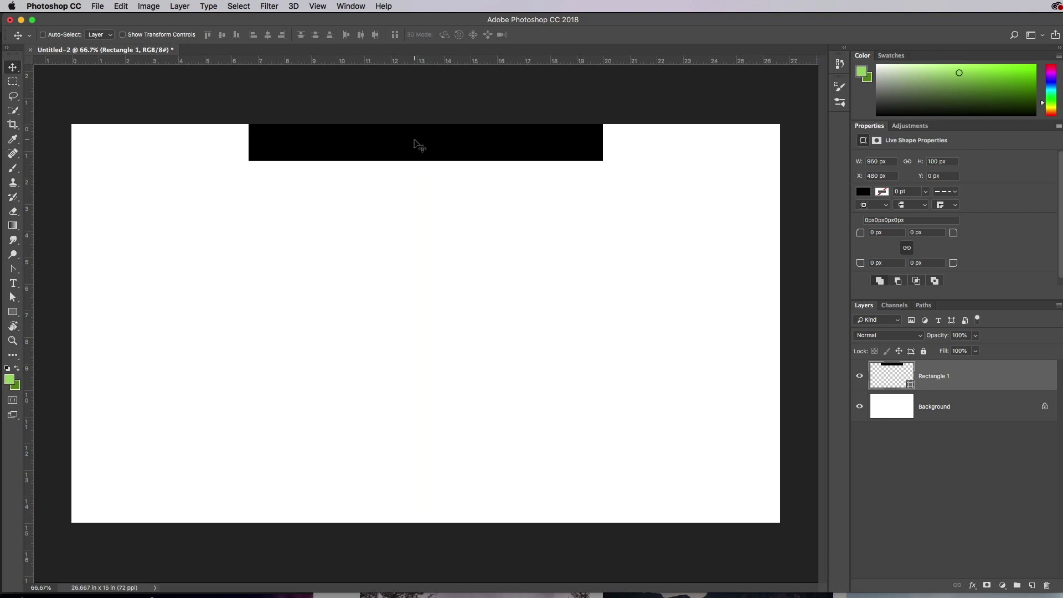
key(super+t)
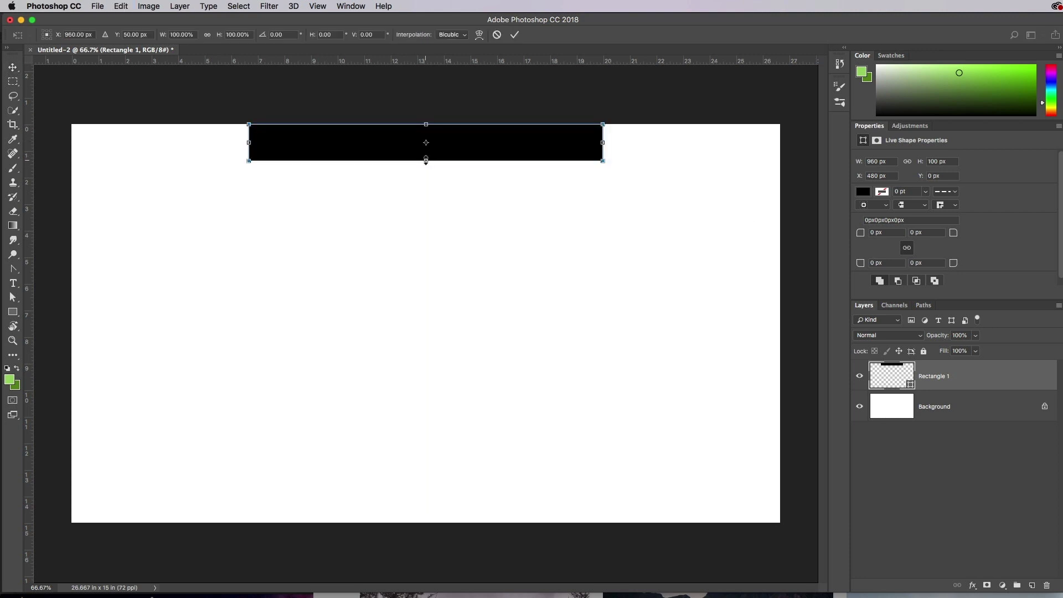
drag(426, 161, 416, 523)
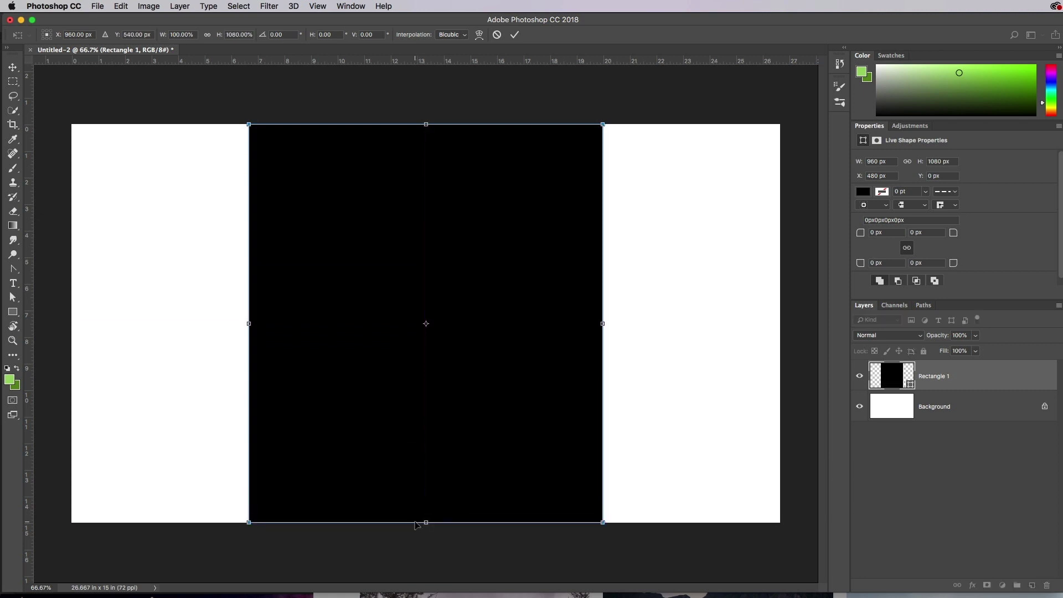
key(Return)
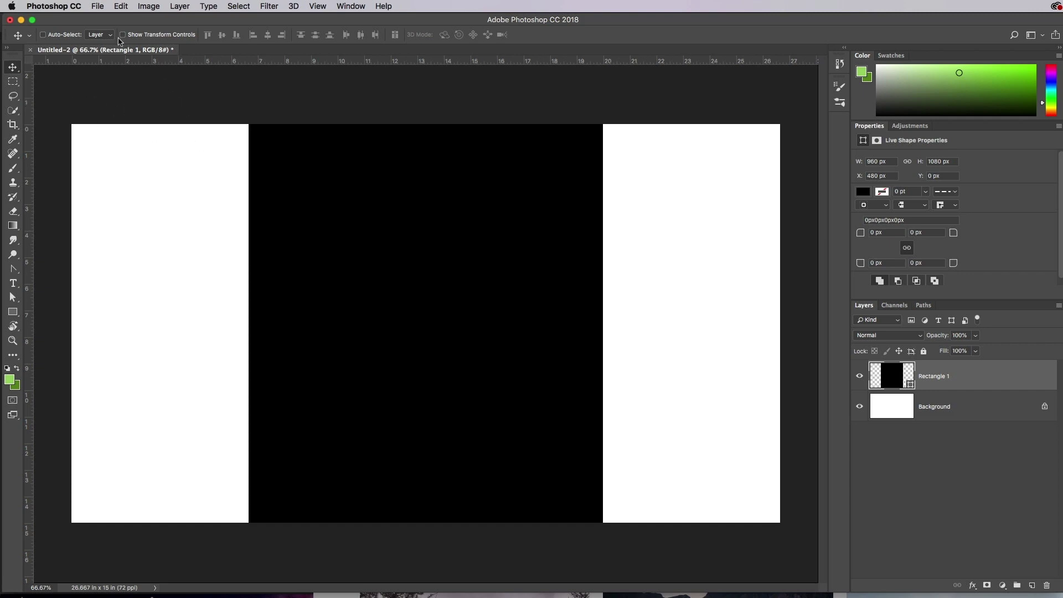
Step: Place the forest JPEG from Desktop > layout-01 > originals as an embedded image
click(96, 6)
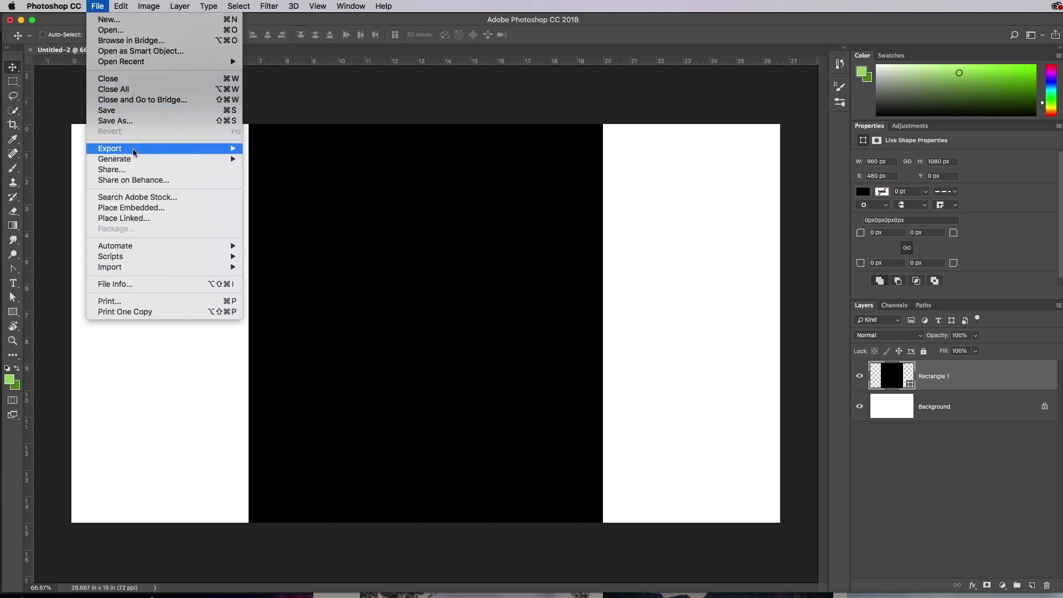
click(136, 208)
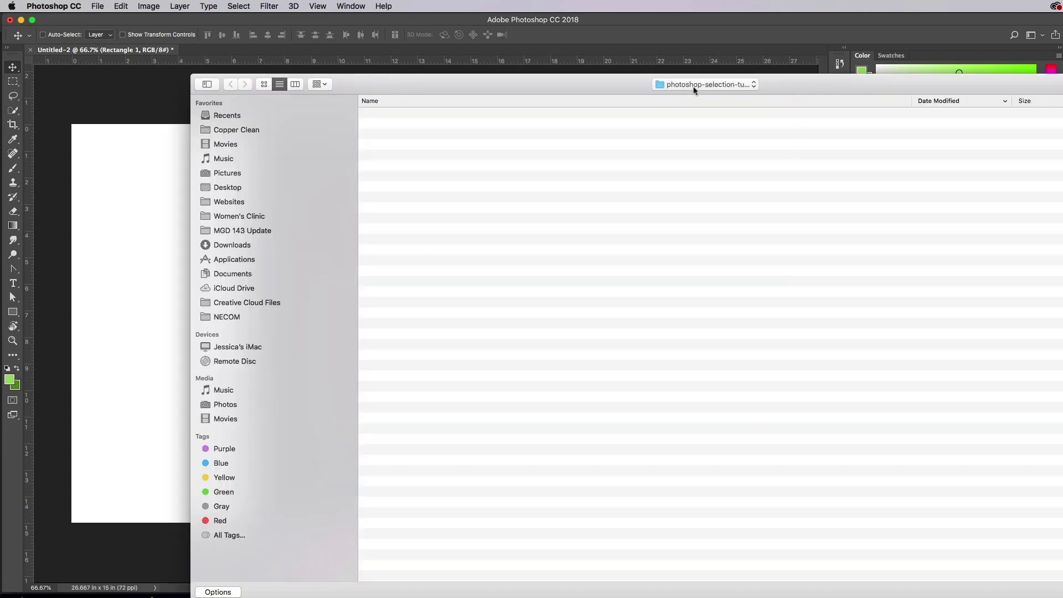
click(707, 84)
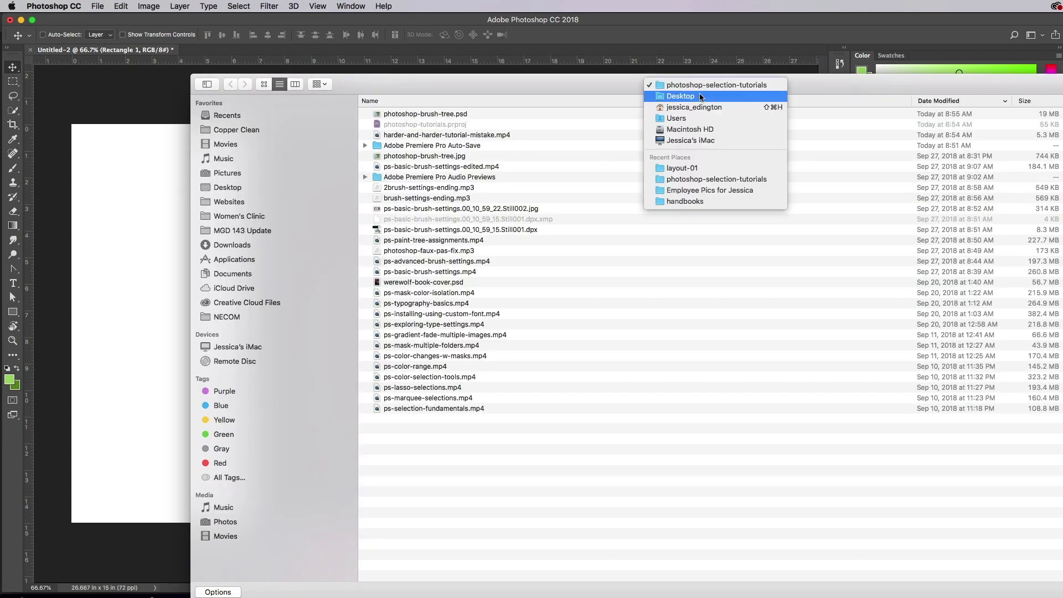
click(447, 87)
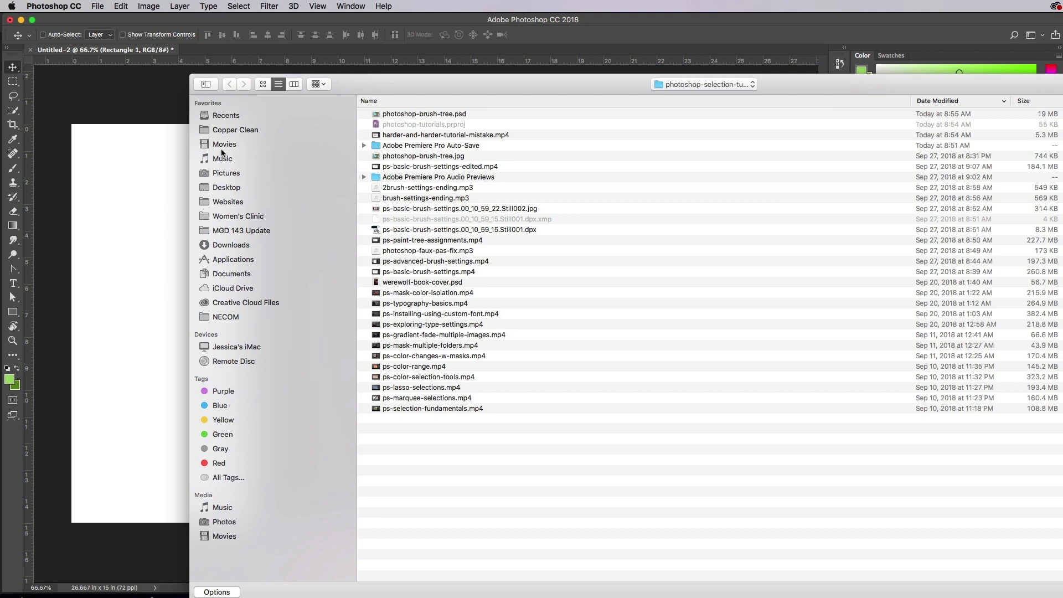
click(223, 186)
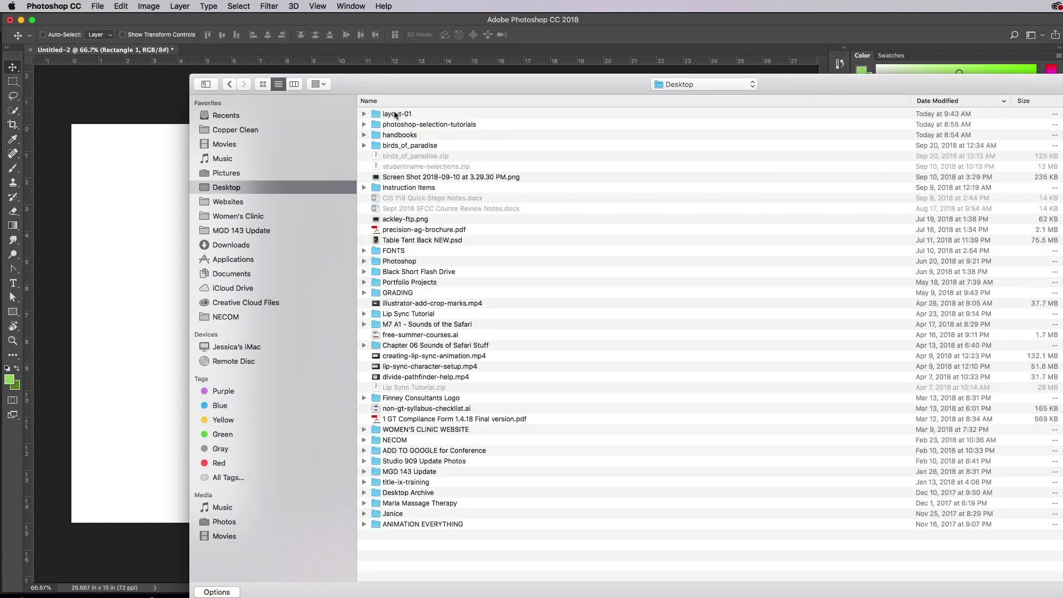
click(395, 114)
double_click(395, 114)
double_click(397, 114)
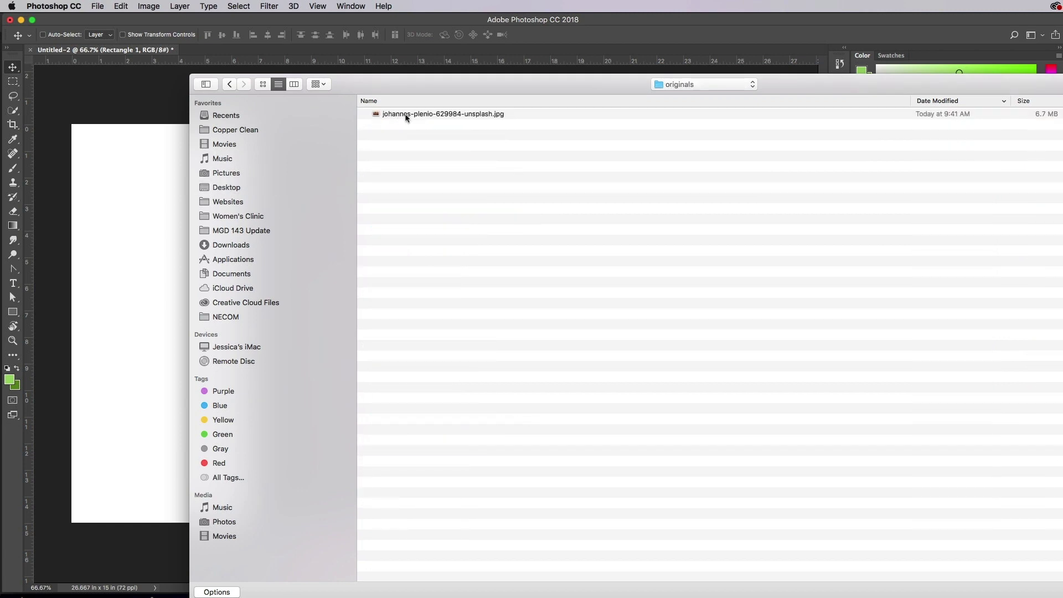
click(407, 115)
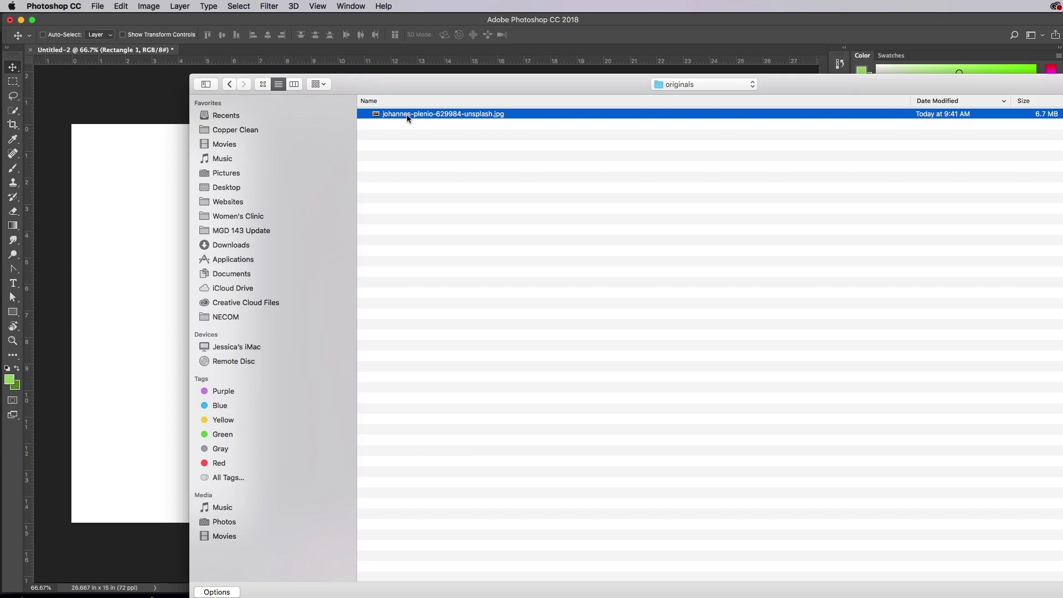
double_click(406, 114)
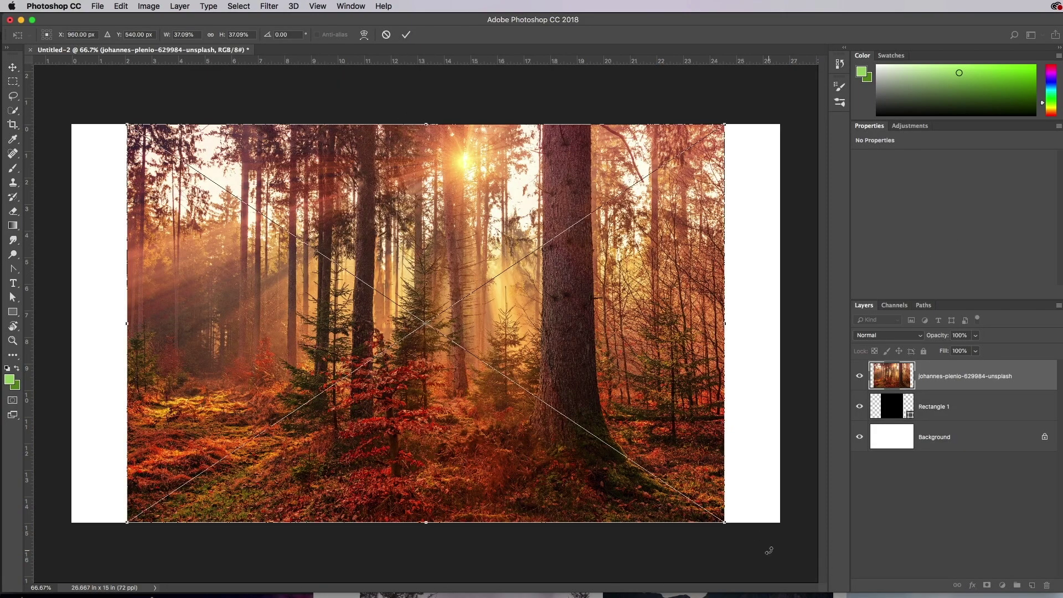
Step: Scale the placed forest photo up until it covers the whole canvas
drag(725, 522, 781, 559)
drag(125, 125, 68, 86)
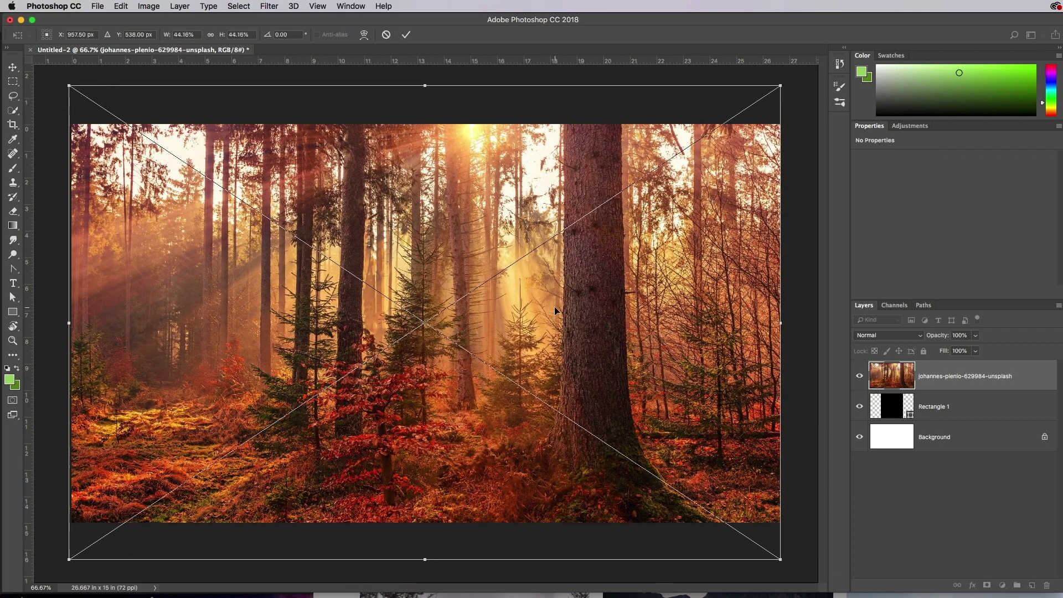
key(Return)
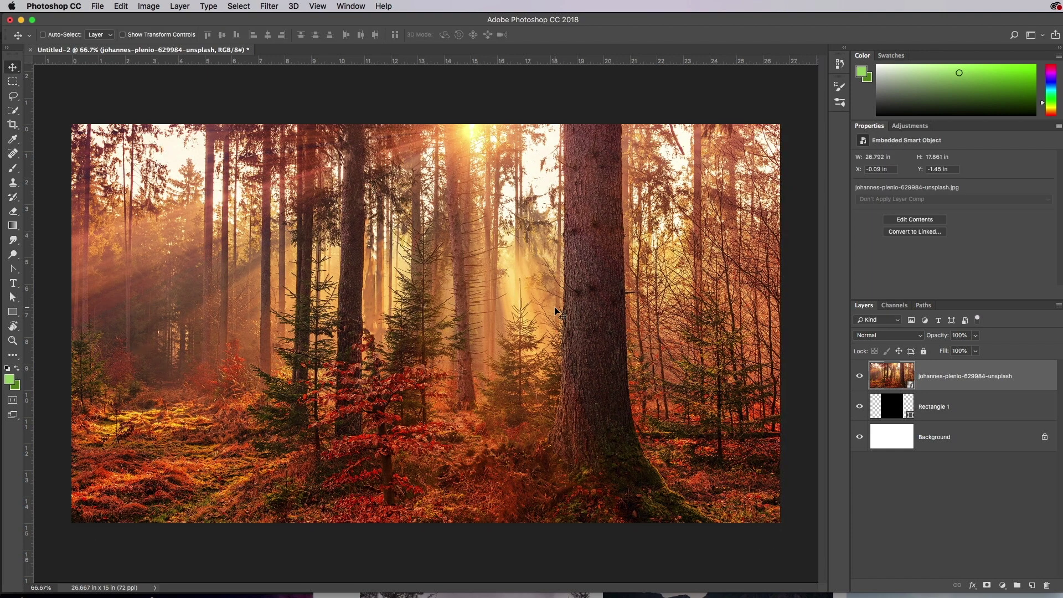
Step: Align the forest photo with the canvas and move its layer below Rectangle 1
drag(677, 257, 675, 296)
drag(924, 383, 916, 431)
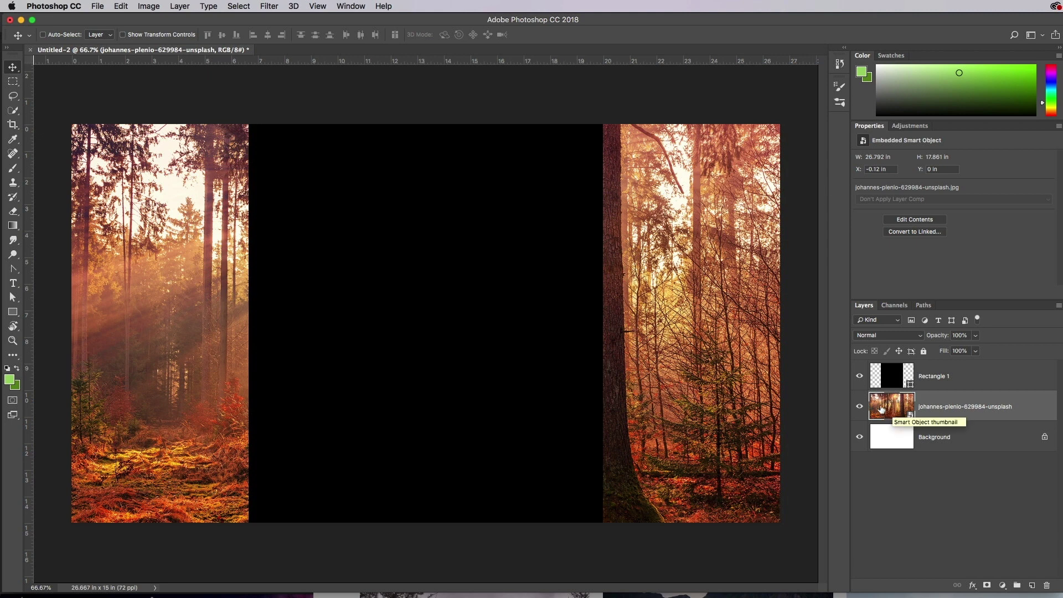
click(250, 7)
mouse_move(270, 7)
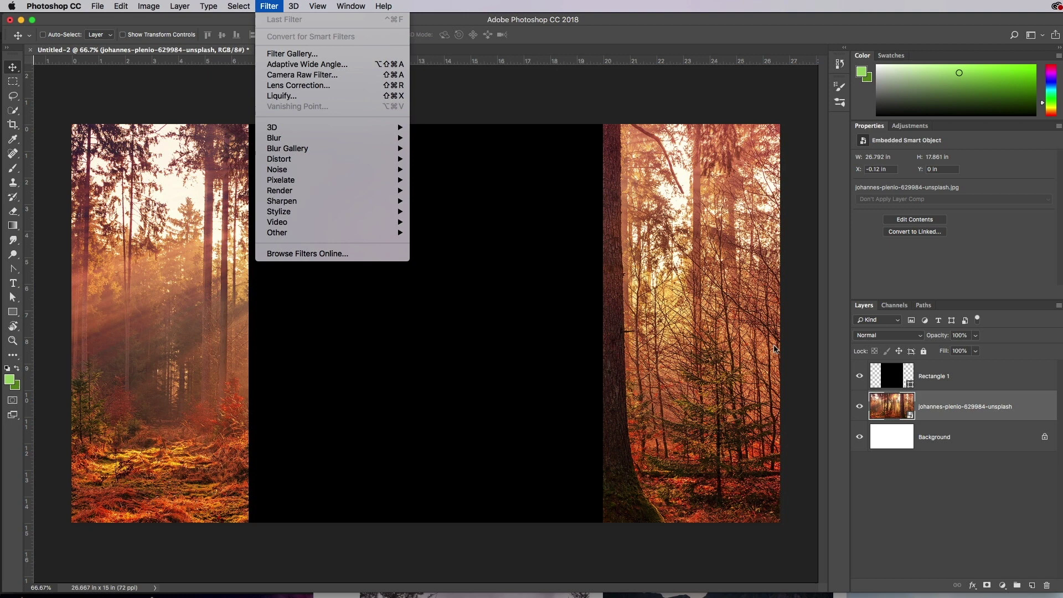
Step: Rasterize the forest layer, then convert it to a smart object for smart filters
click(909, 417)
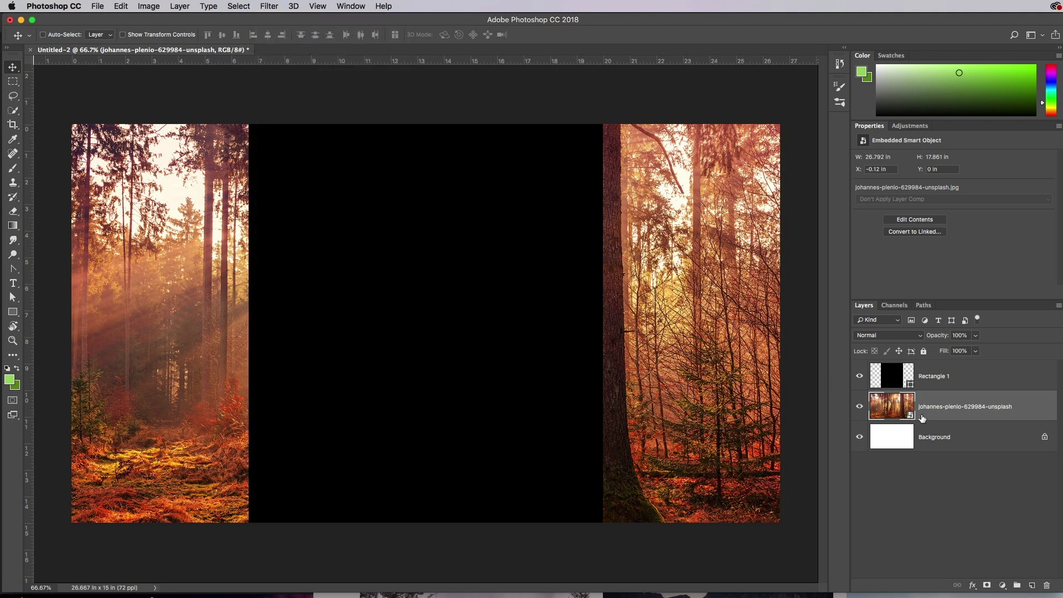
right_click(922, 419)
click(942, 495)
click(269, 7)
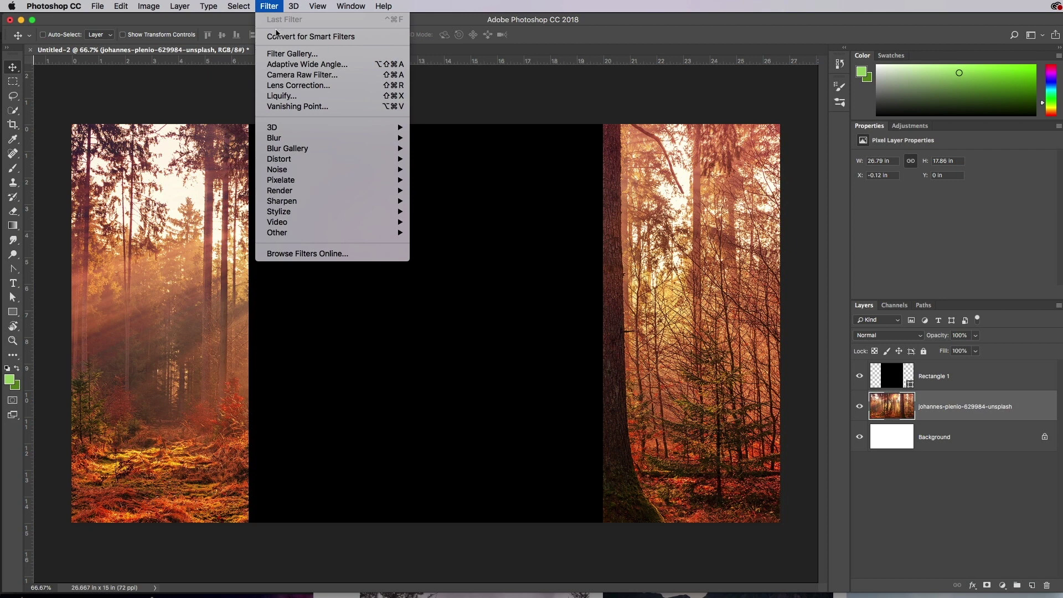
click(279, 37)
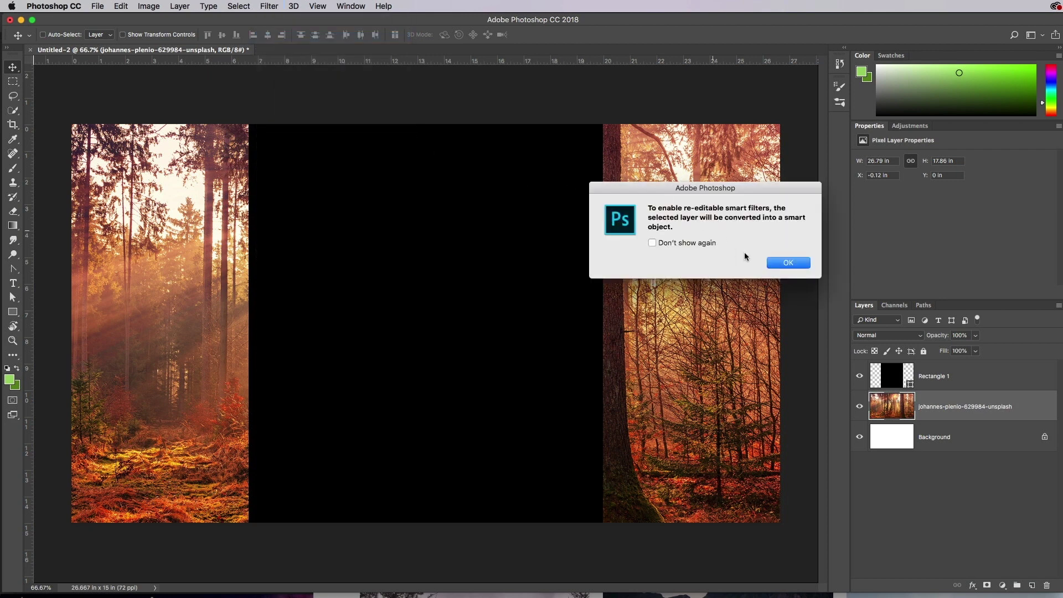
click(795, 264)
Step: Set a Gaussian Blur on the forest photo with a radius of about 3.6 pixels
click(269, 6)
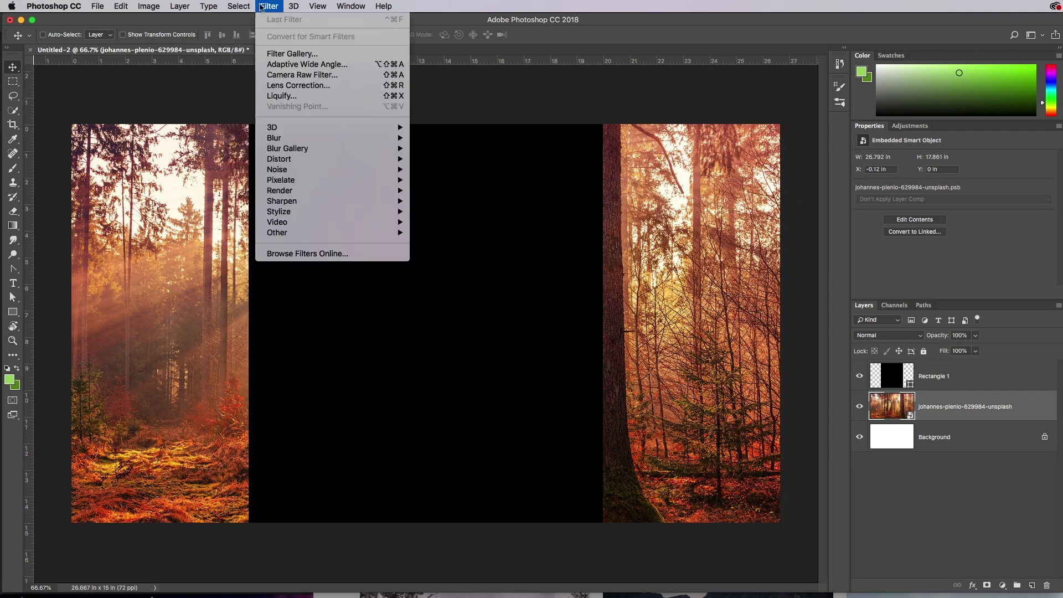
mouse_move(293, 137)
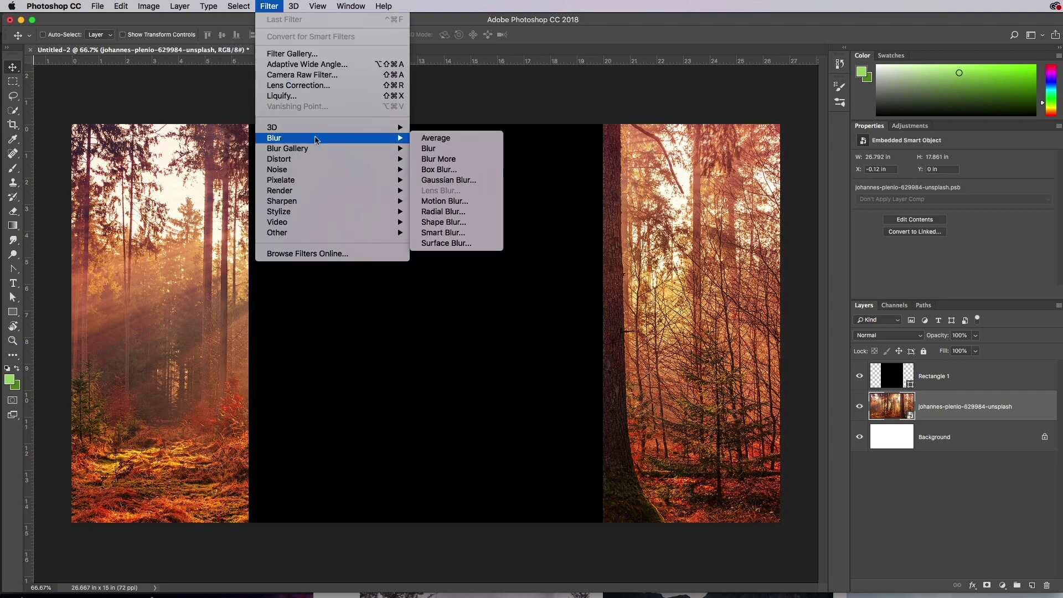
click(449, 180)
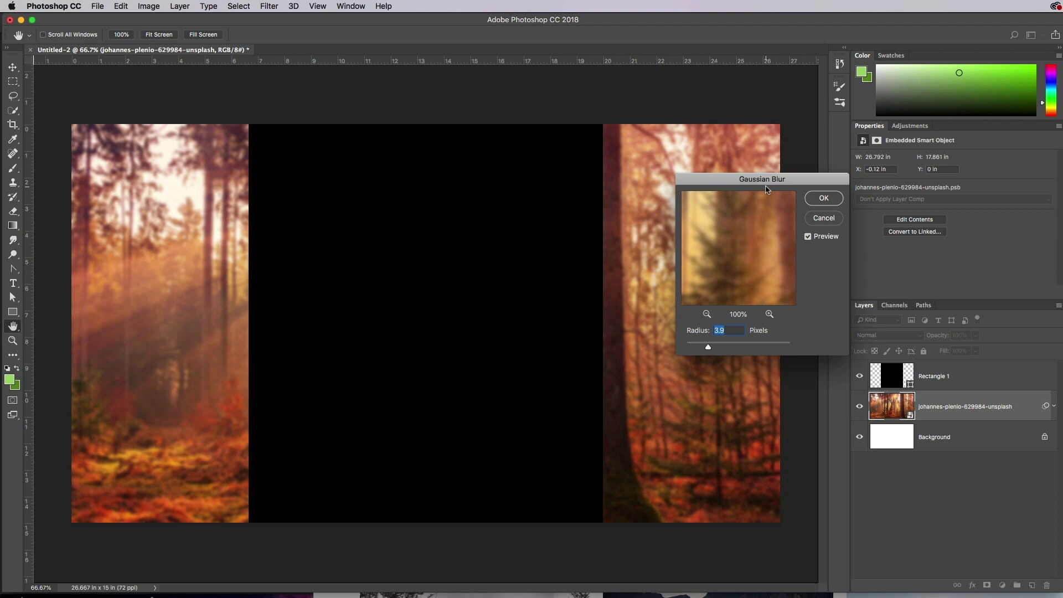
drag(763, 179, 631, 170)
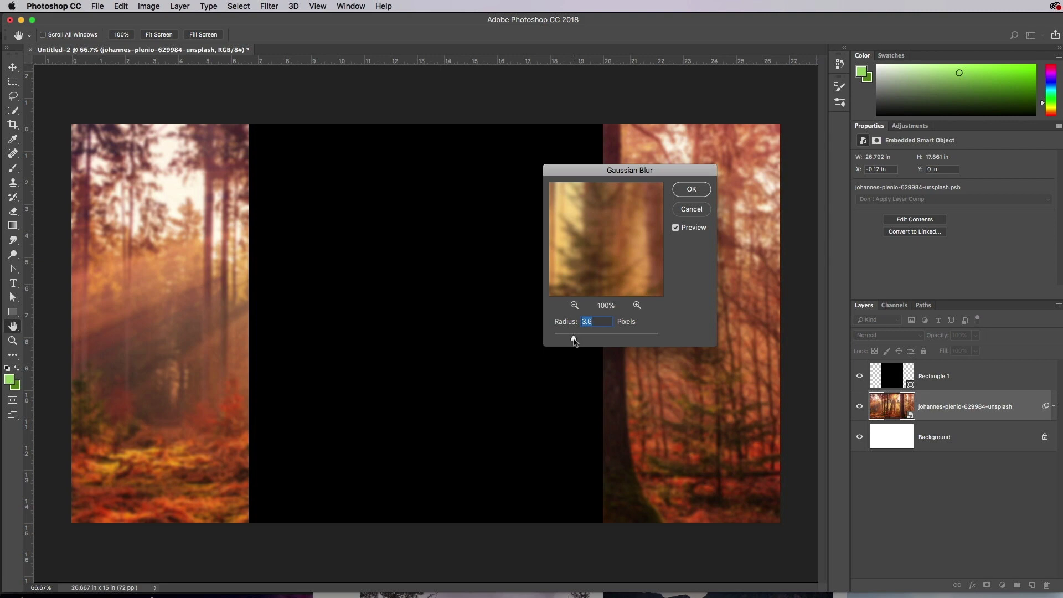
drag(571, 340, 575, 341)
Step: Apply the blur, then lower Rectangle 1's opacity to 72%
click(691, 189)
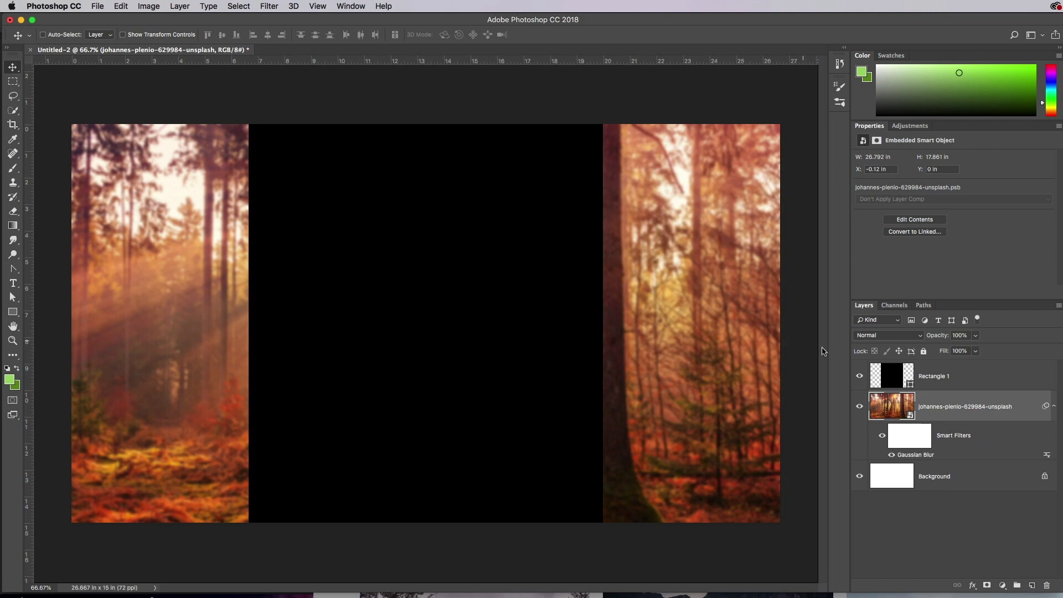
click(890, 379)
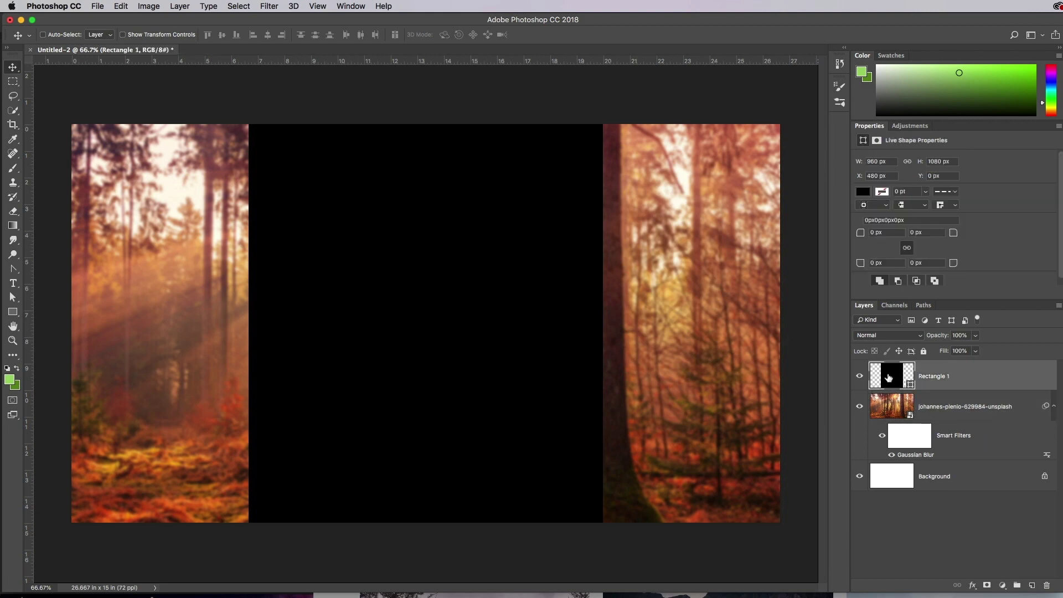
click(976, 335)
drag(977, 348, 962, 352)
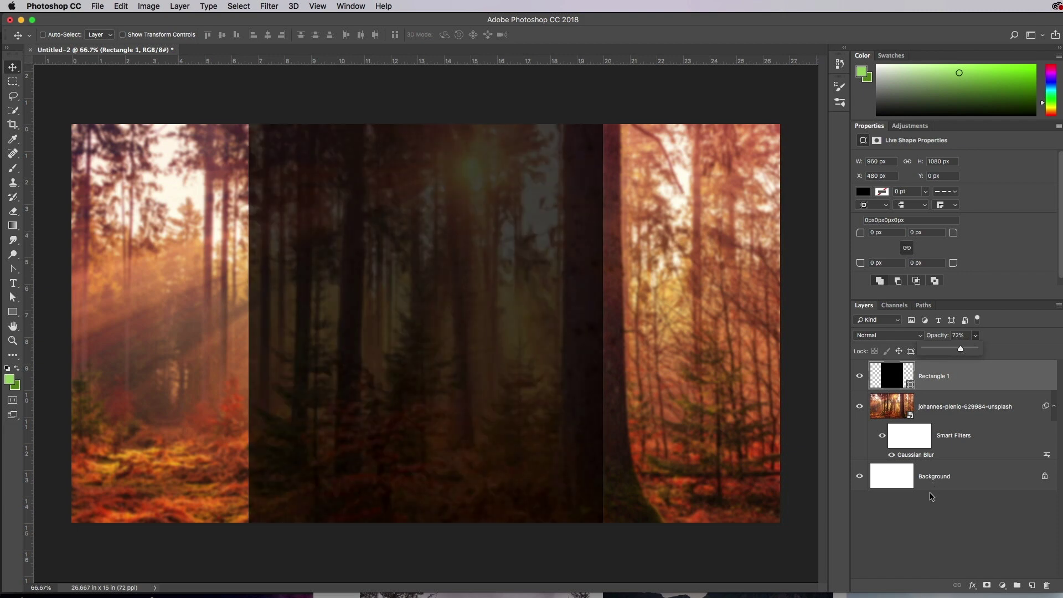
click(923, 508)
click(933, 368)
Step: Browse the Unsplash landscape results and preview the aerial bay photo
key(super+Tab)
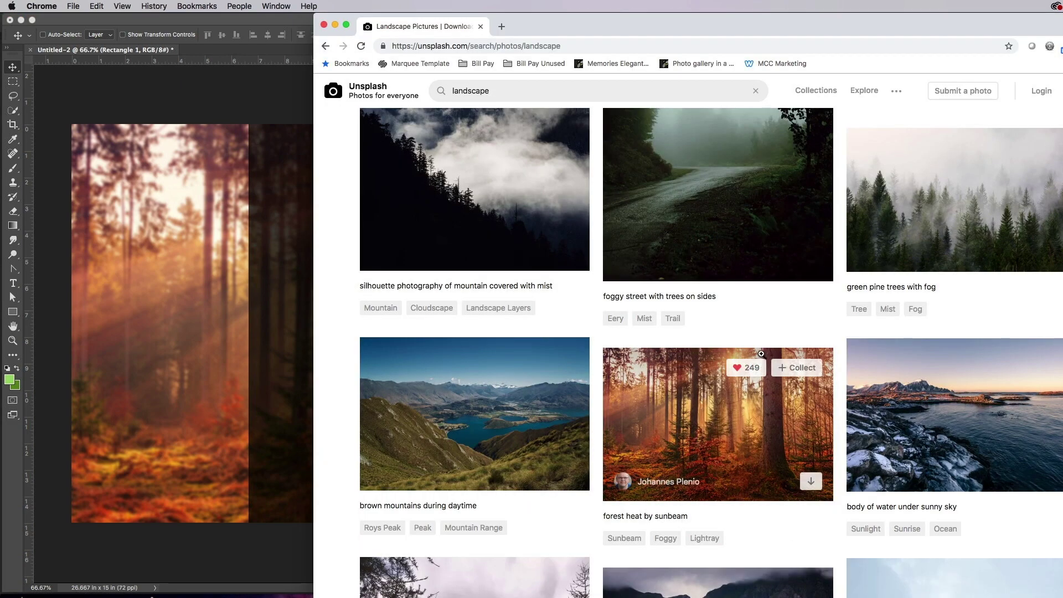
scroll(762, 353, up, 5)
scroll(762, 355, down, 5)
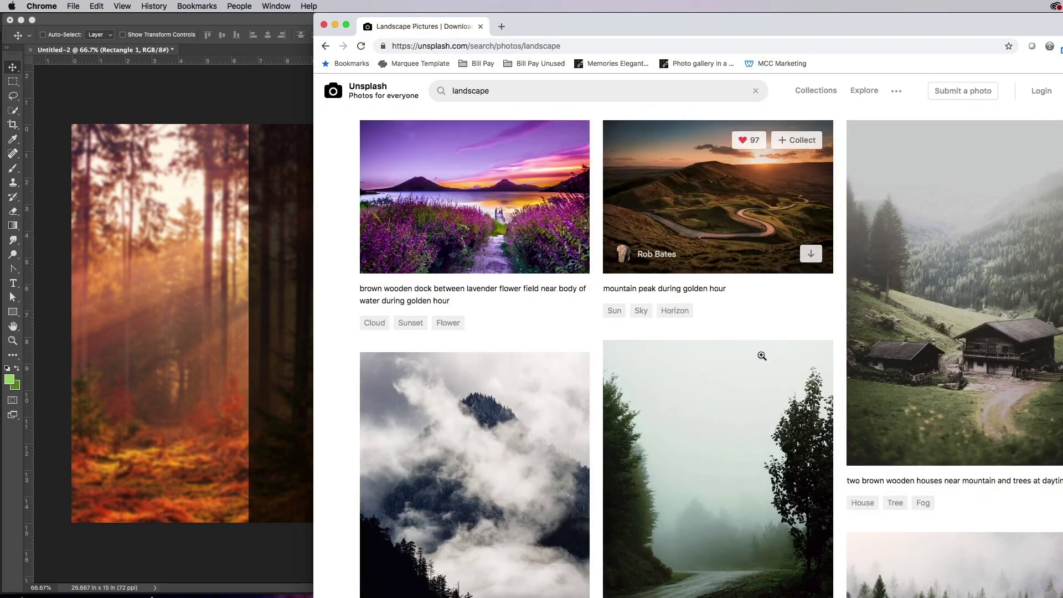
scroll(762, 356, down, 12)
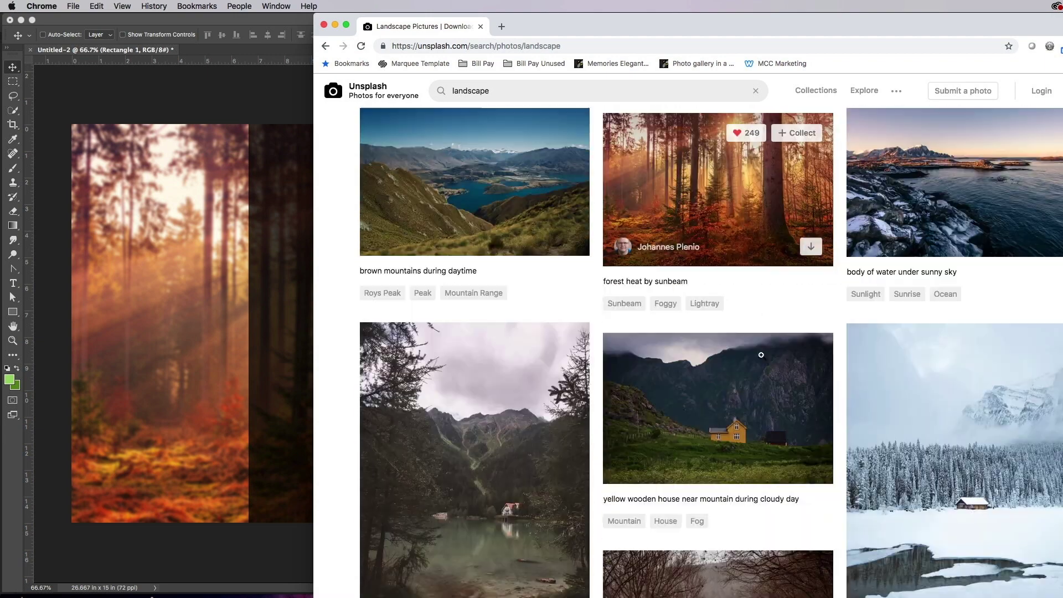
scroll(762, 355, down, 10)
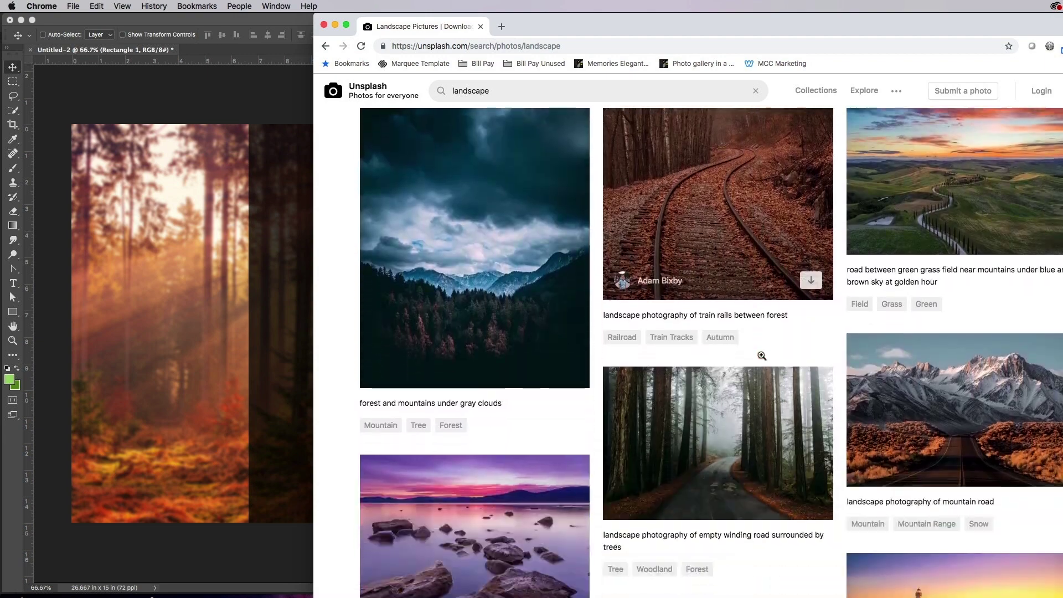
scroll(762, 355, down, 10)
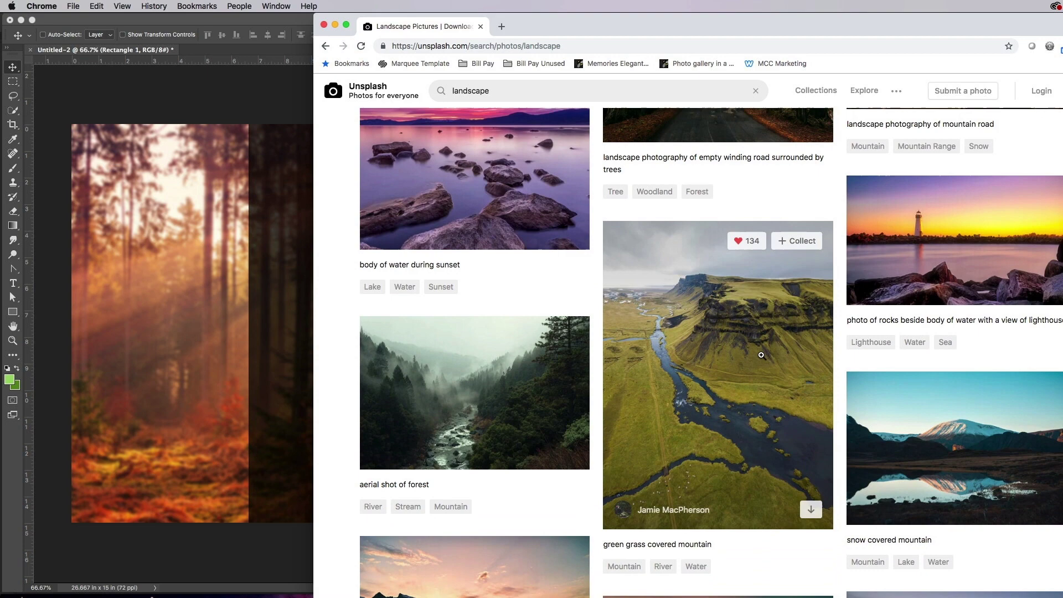
scroll(762, 355, down, 4)
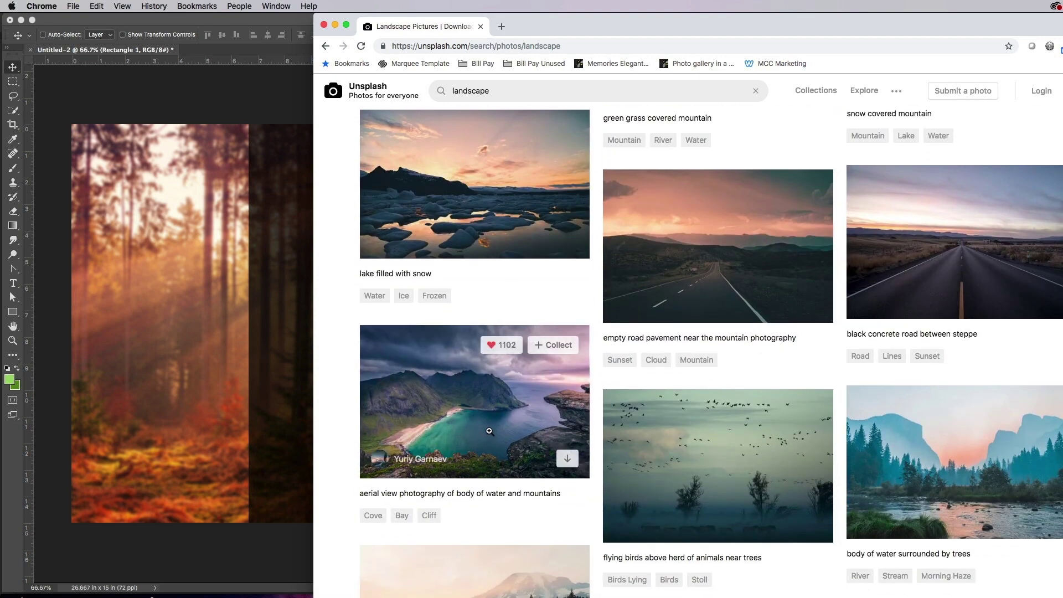
click(490, 430)
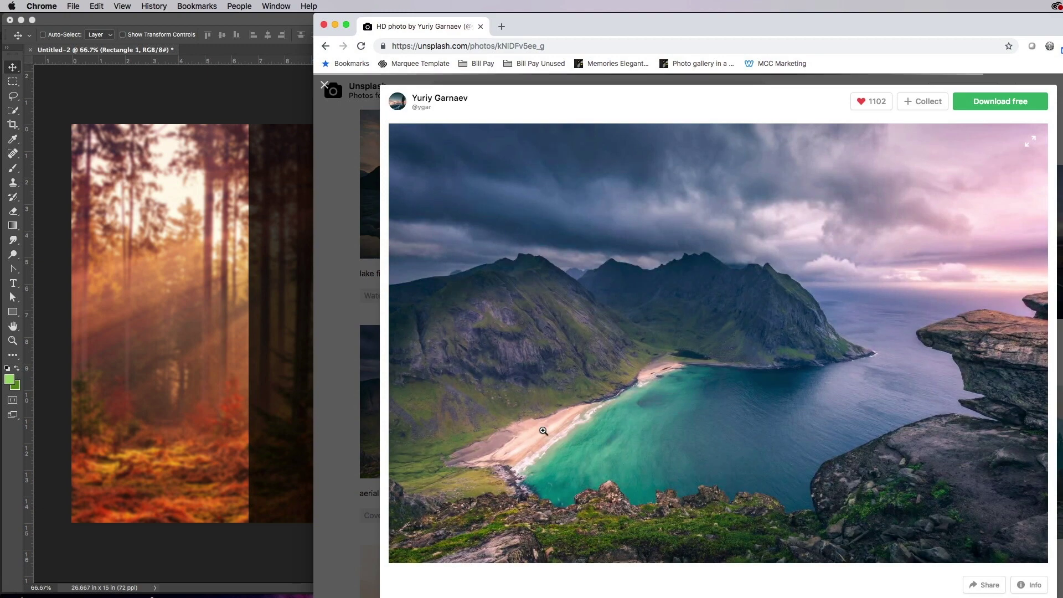
click(1059, 106)
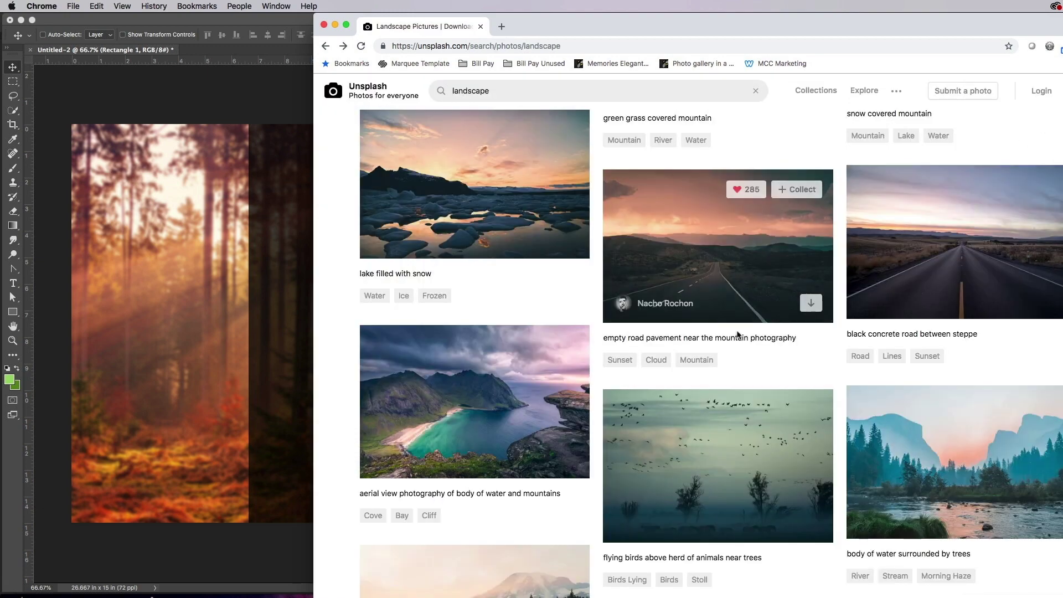
Step: Find and preview the white cliff near body of water photo, then download it
scroll(739, 331, down, 5)
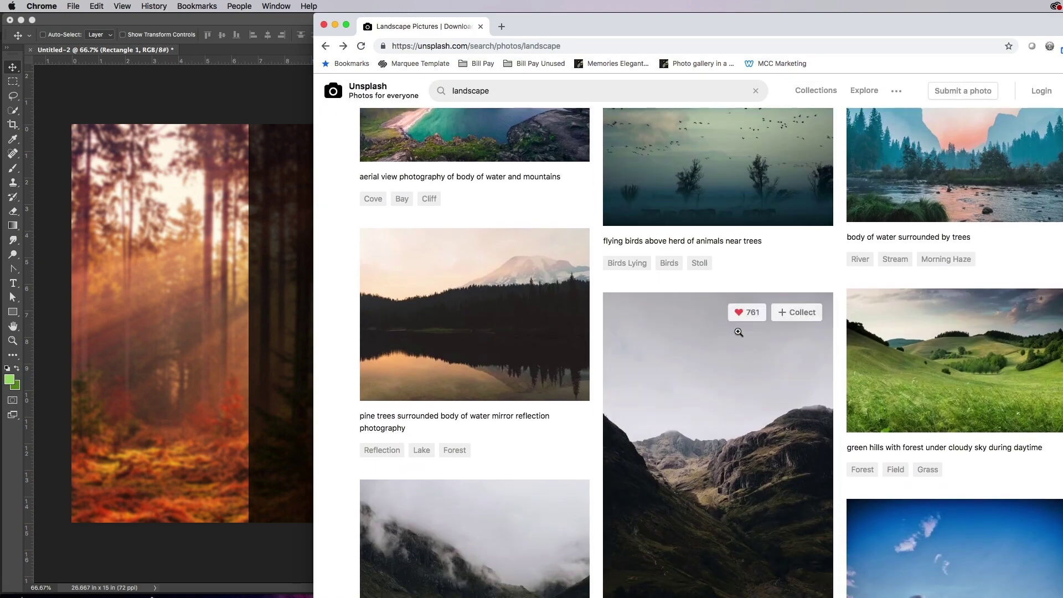
scroll(739, 332, down, 7)
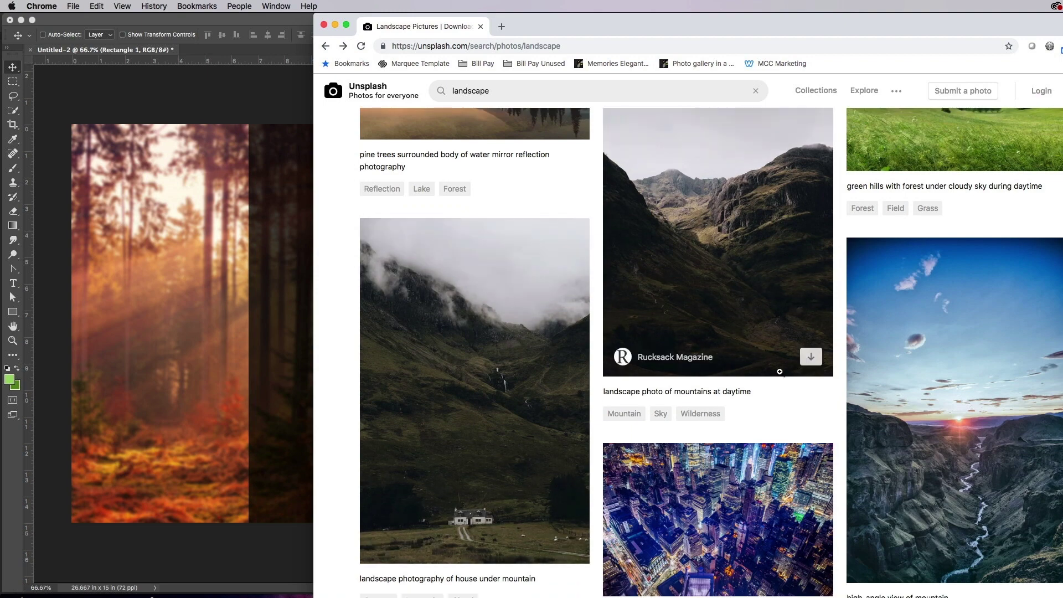
scroll(780, 372, down, 7)
scroll(783, 374, down, 7)
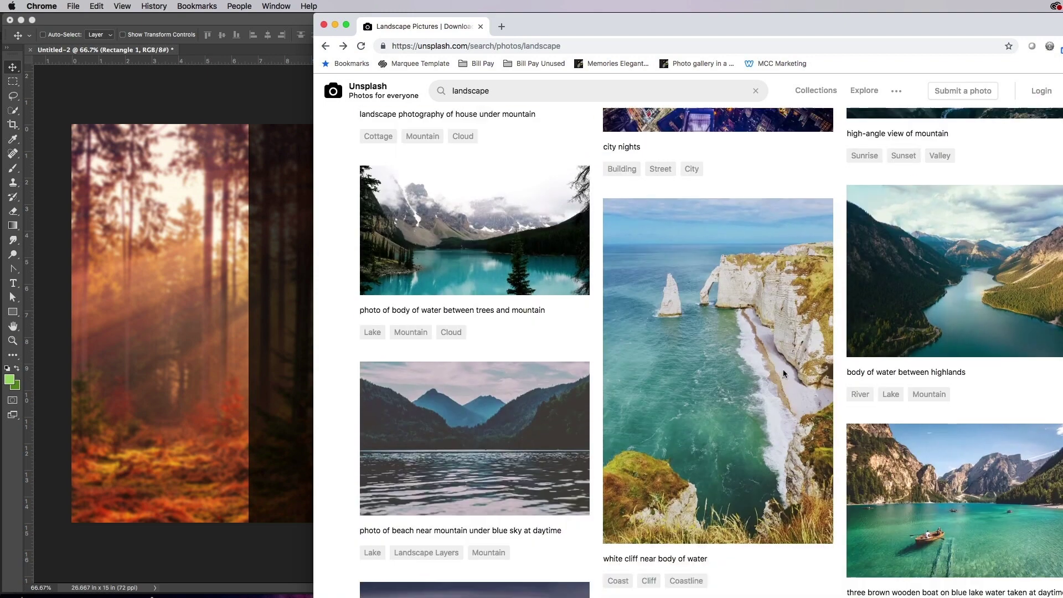
scroll(688, 325, up, 3)
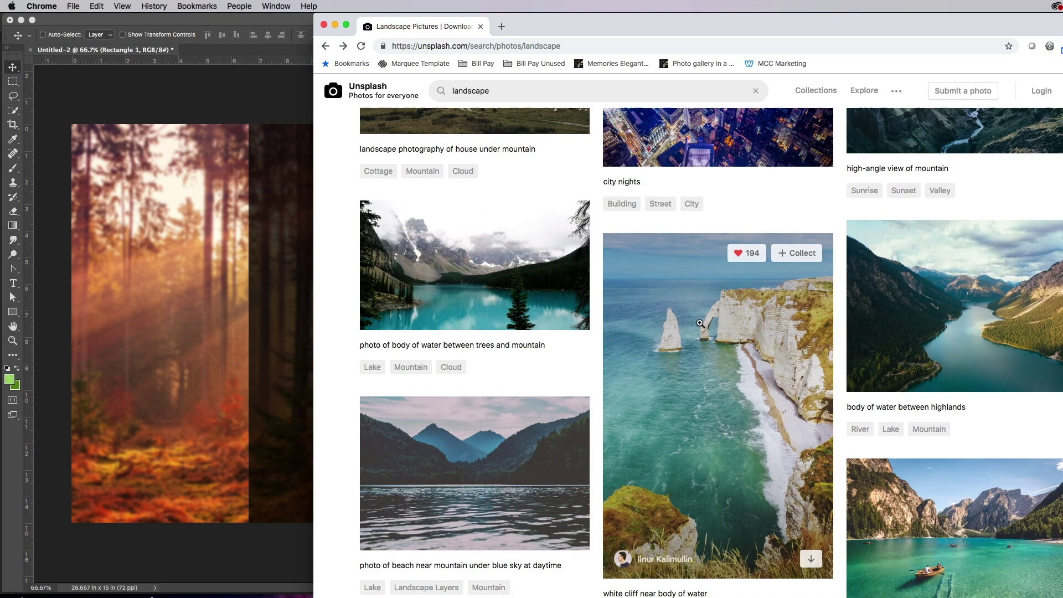
click(700, 322)
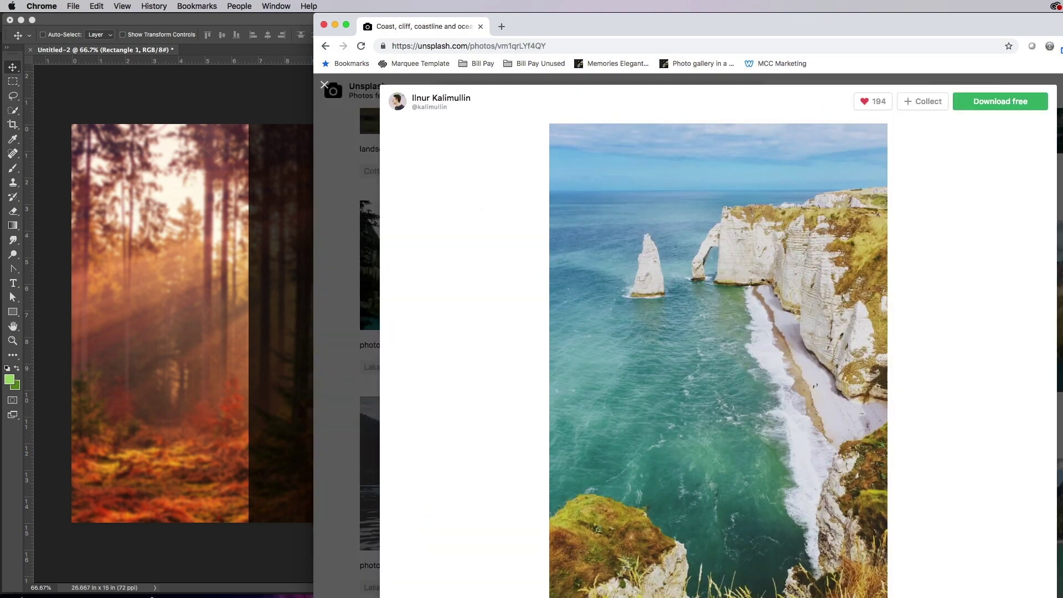
key(Escape)
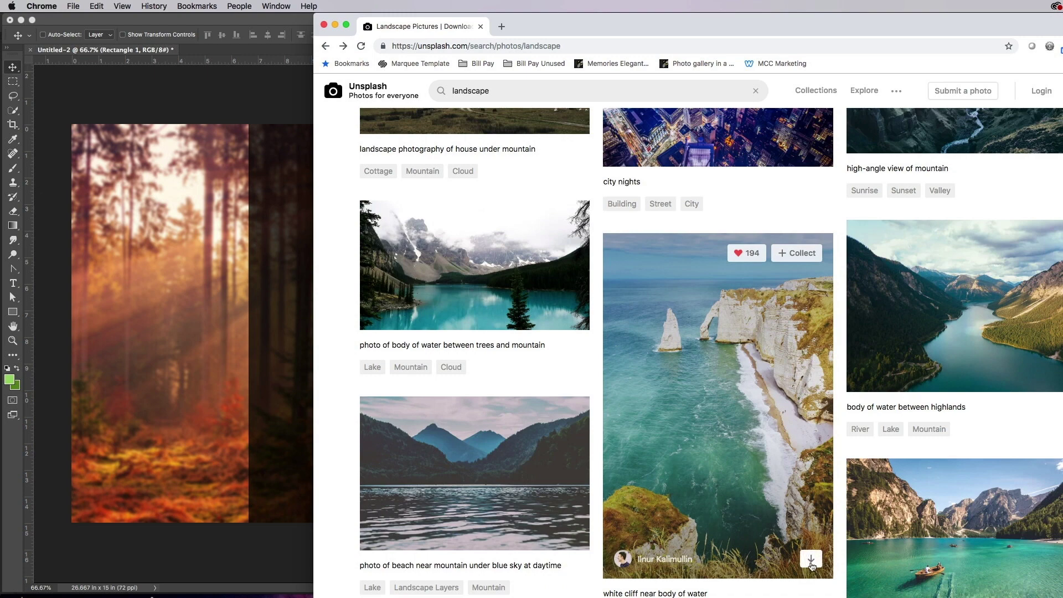
click(812, 561)
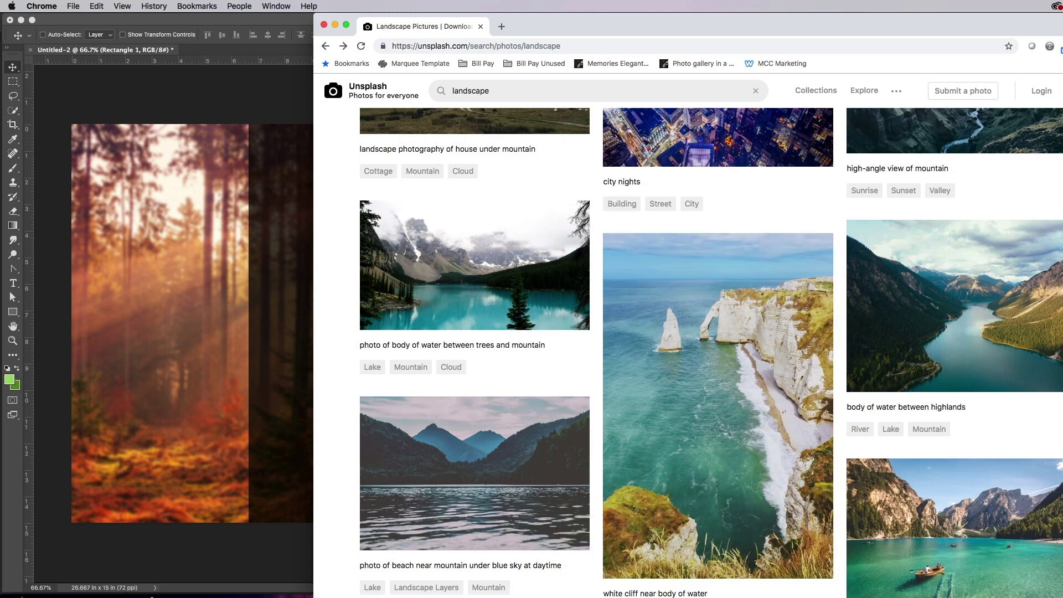
Step: Move the downloaded cliff JPEG from Downloads into the layout-01 originals folder
key(super+Tab)
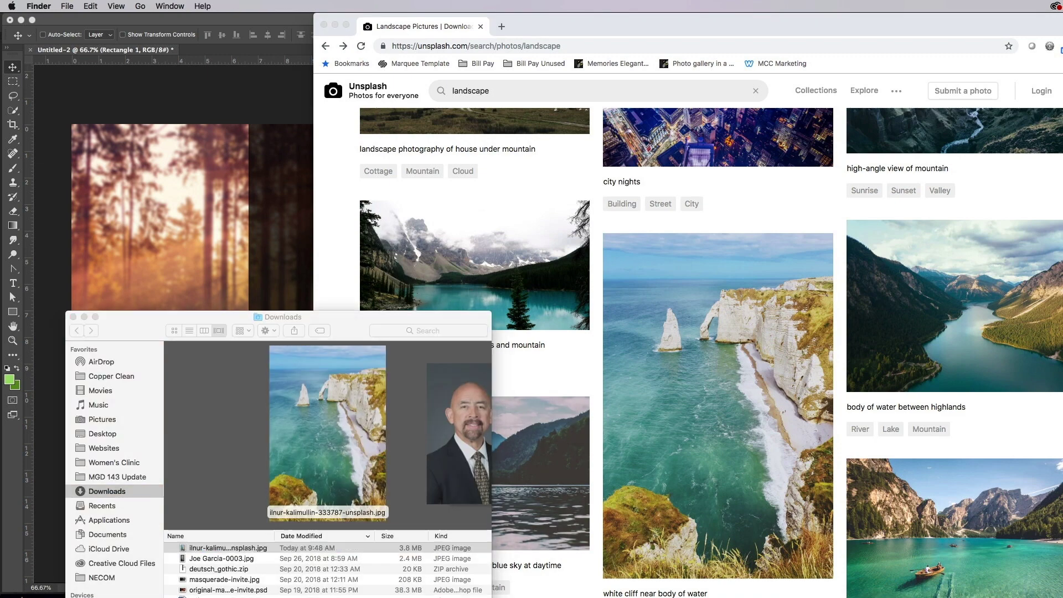
key(super+grave)
click(452, 395)
double_click(452, 395)
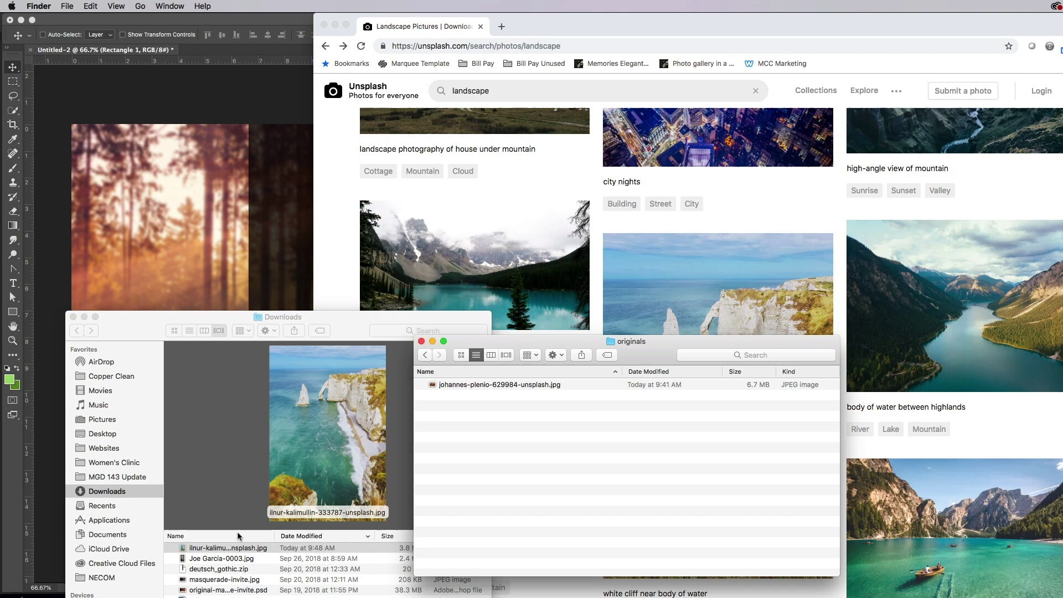
drag(227, 548, 526, 457)
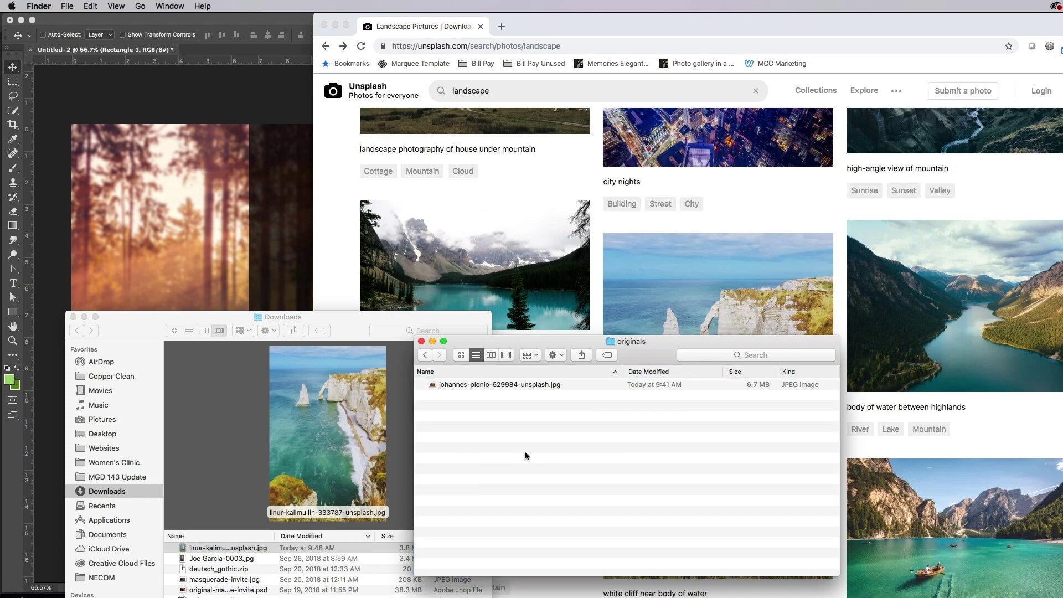
click(84, 317)
Step: Place the cliff JPEG into the Photoshop mock-up as an embedded image
click(422, 341)
click(219, 85)
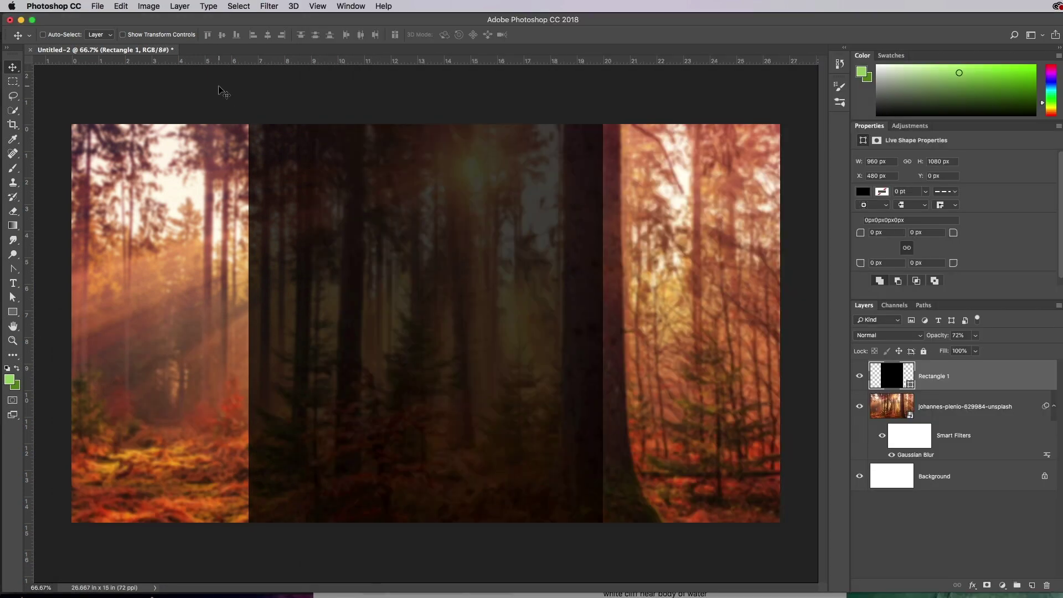
click(99, 6)
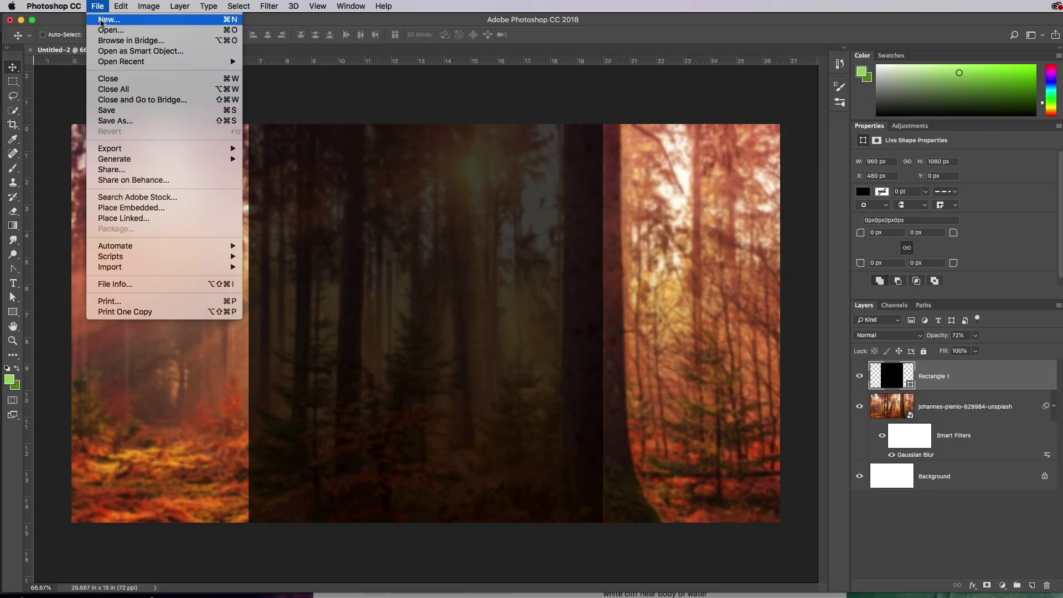
click(153, 206)
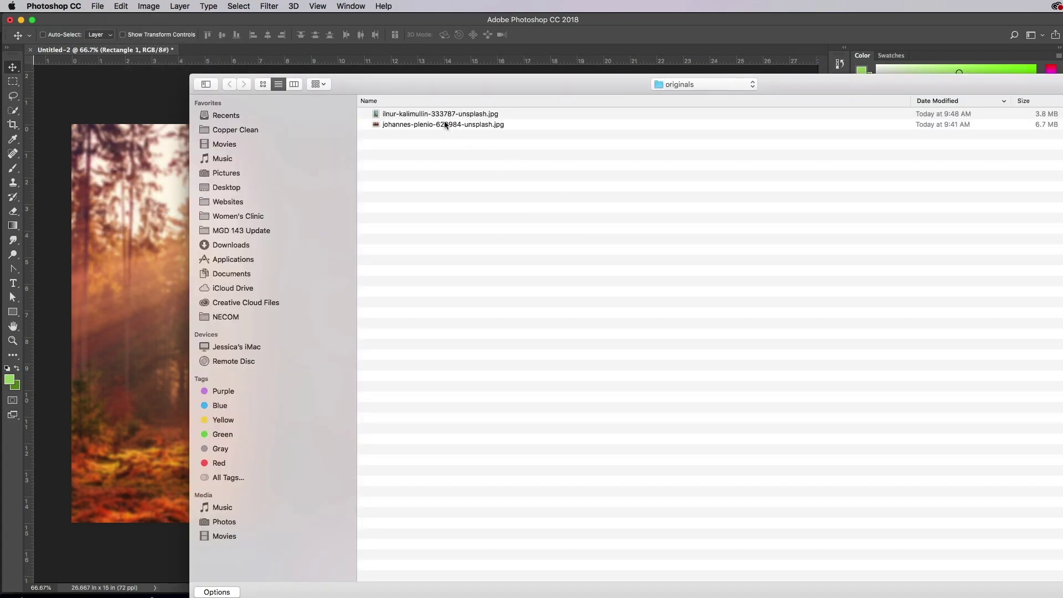
click(445, 114)
double_click(445, 115)
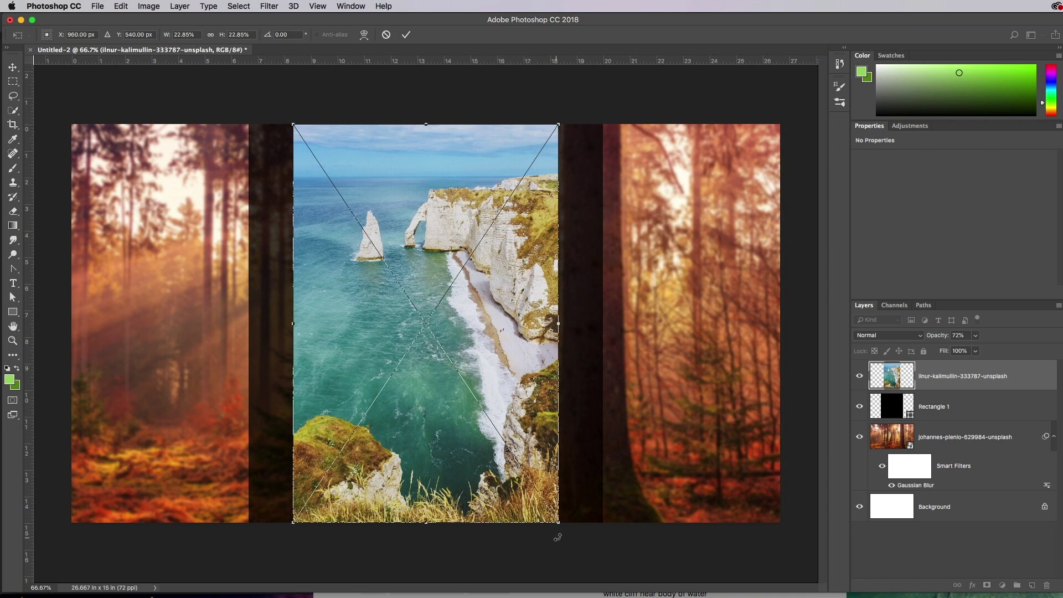
Step: Scale the cliff photo to the dark panel's width and move it down toward the canvas bottom
drag(558, 524, 618, 563)
drag(297, 124, 244, 55)
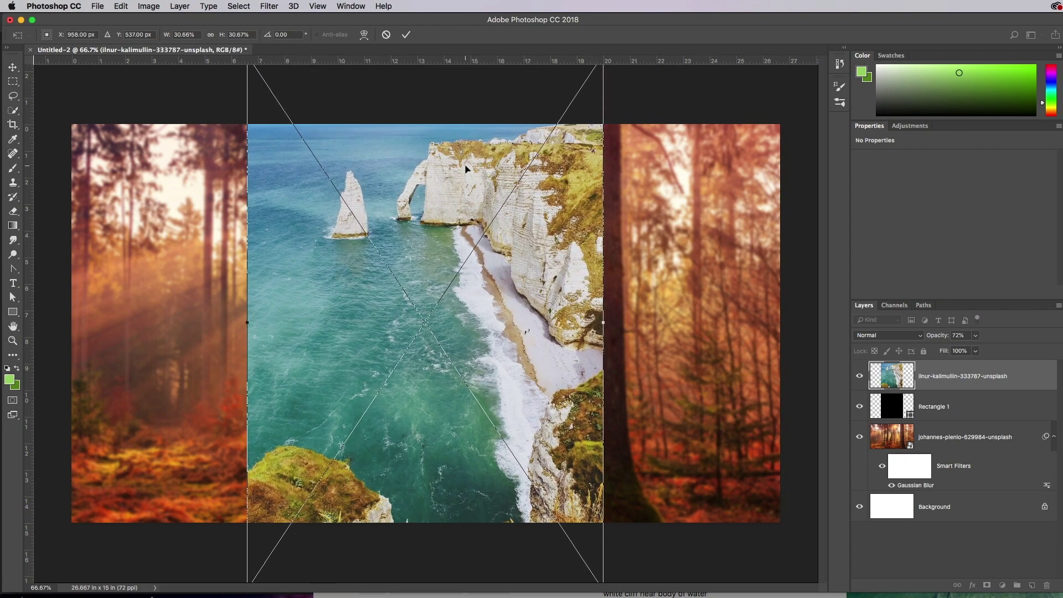
drag(448, 173, 447, 254)
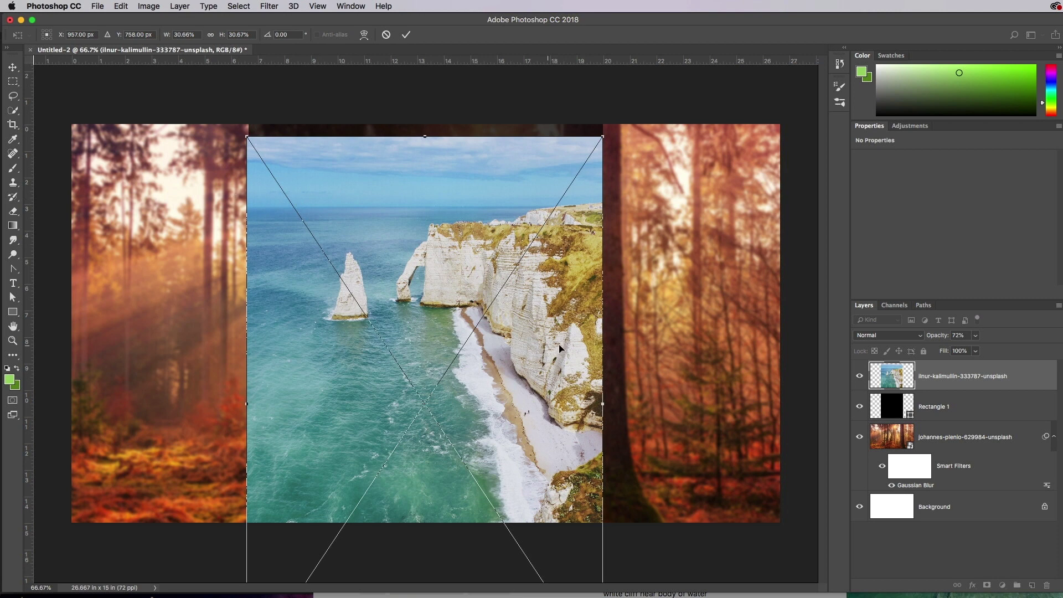
drag(565, 335, 568, 361)
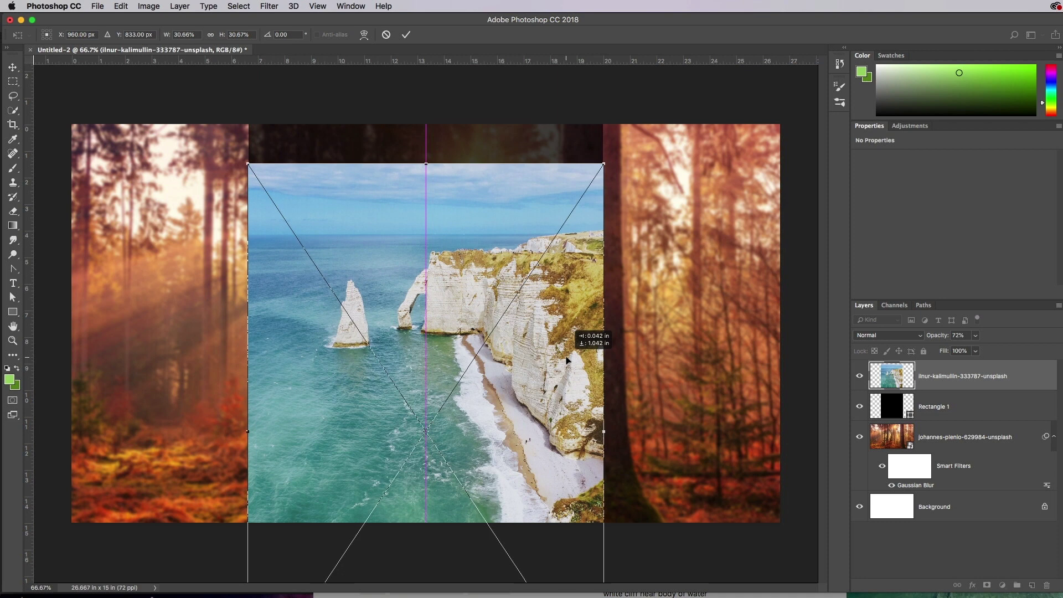
drag(568, 360, 568, 360)
drag(605, 161, 621, 144)
mouse_move(603, 231)
mouse_down()
mouse_move(592, 258)
mouse_move(596, 248)
mouse_up()
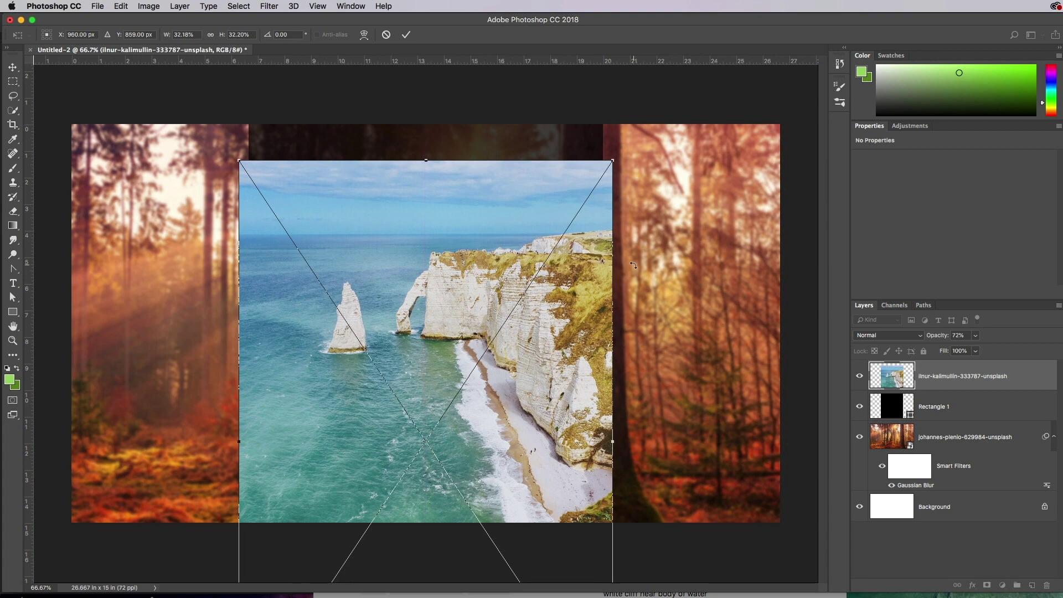
Step: Commit the cliff transform, hide its layer, and marquee a wide rectangle over the upper centre panel
key(Return)
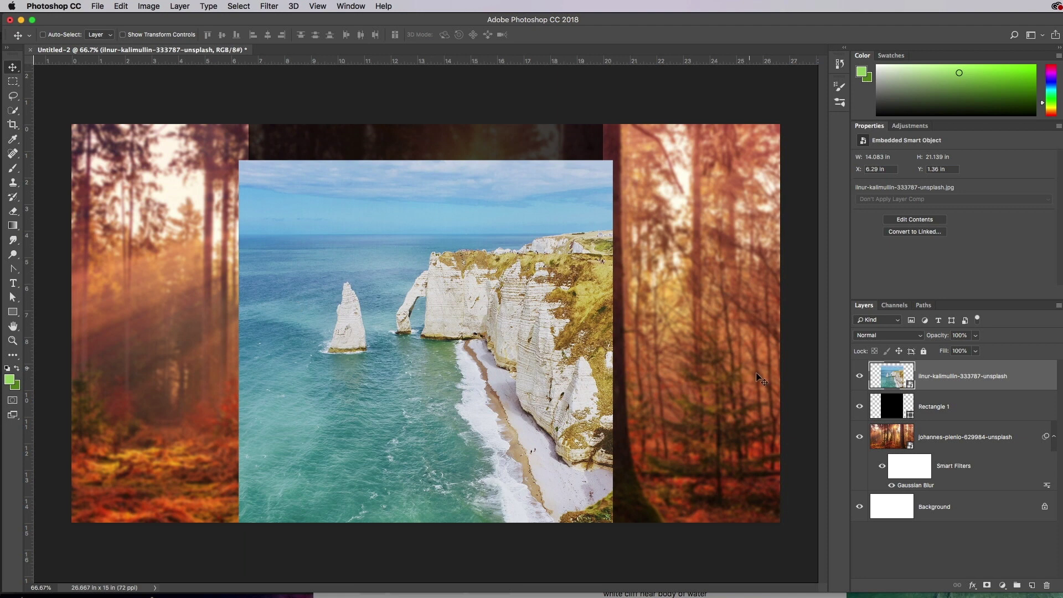
click(859, 378)
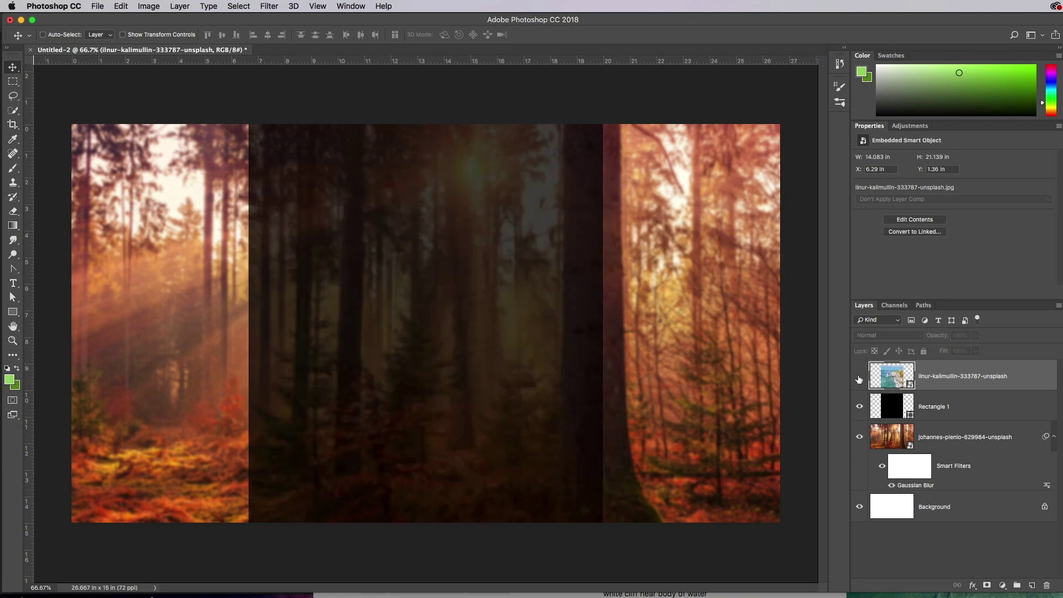
click(15, 83)
click(15, 83)
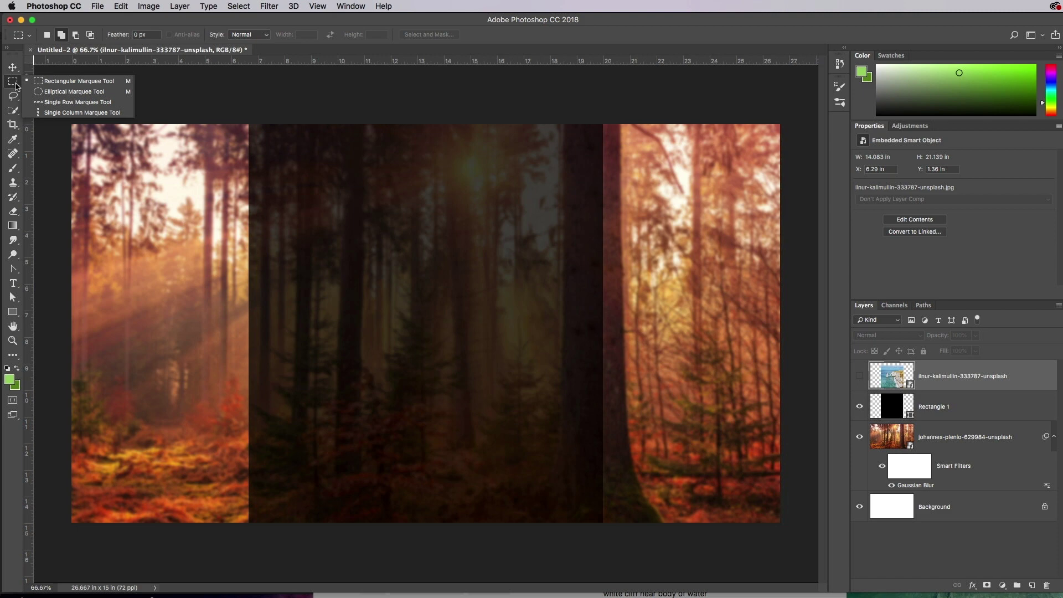
click(45, 85)
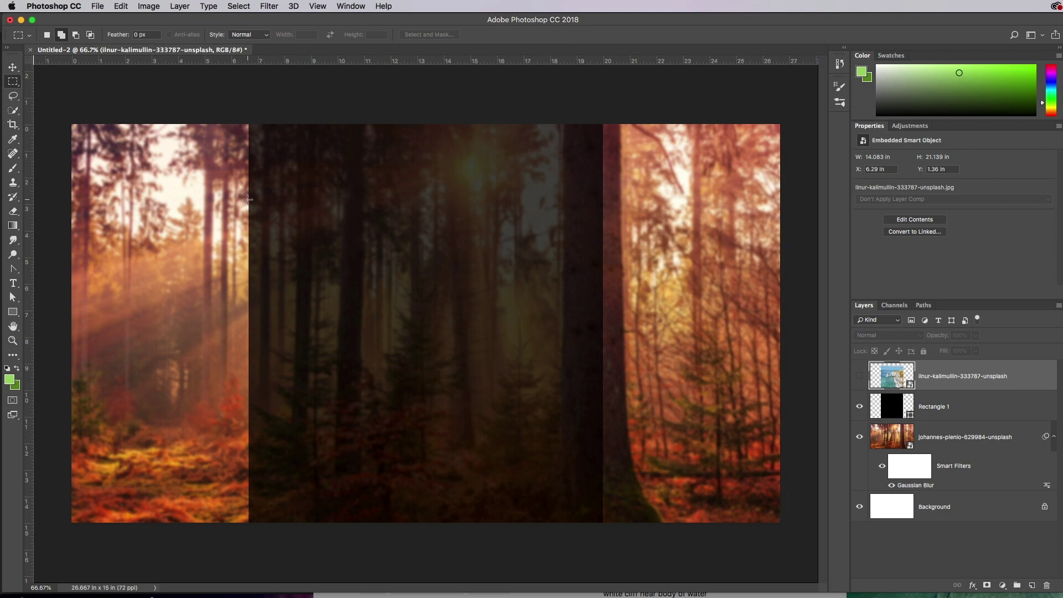
drag(249, 200, 603, 332)
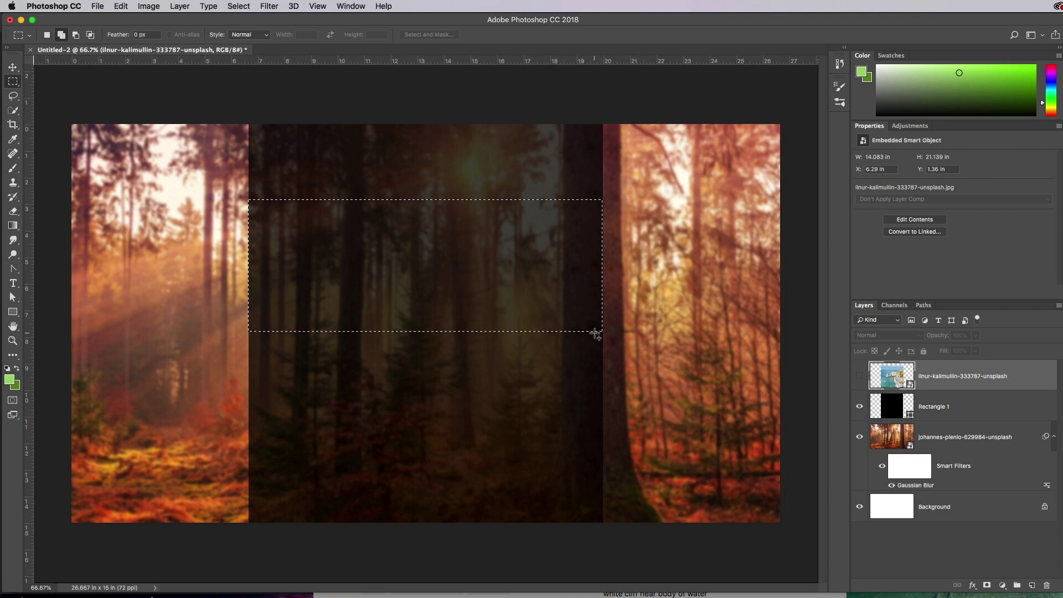
Step: Show the cliff layer, align it under the selection, and add a layer mask from it
click(859, 376)
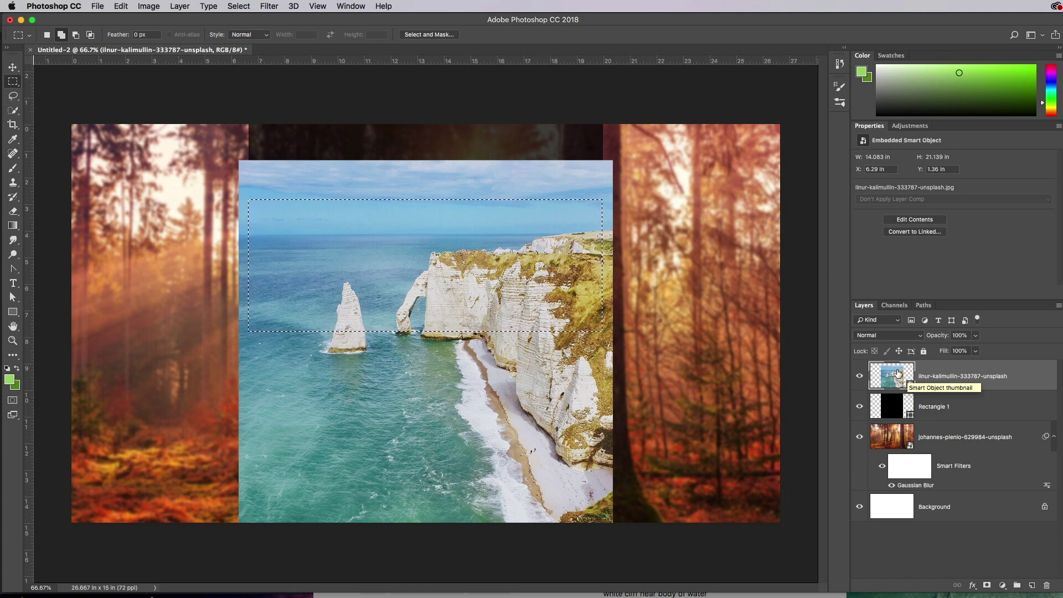
key(v)
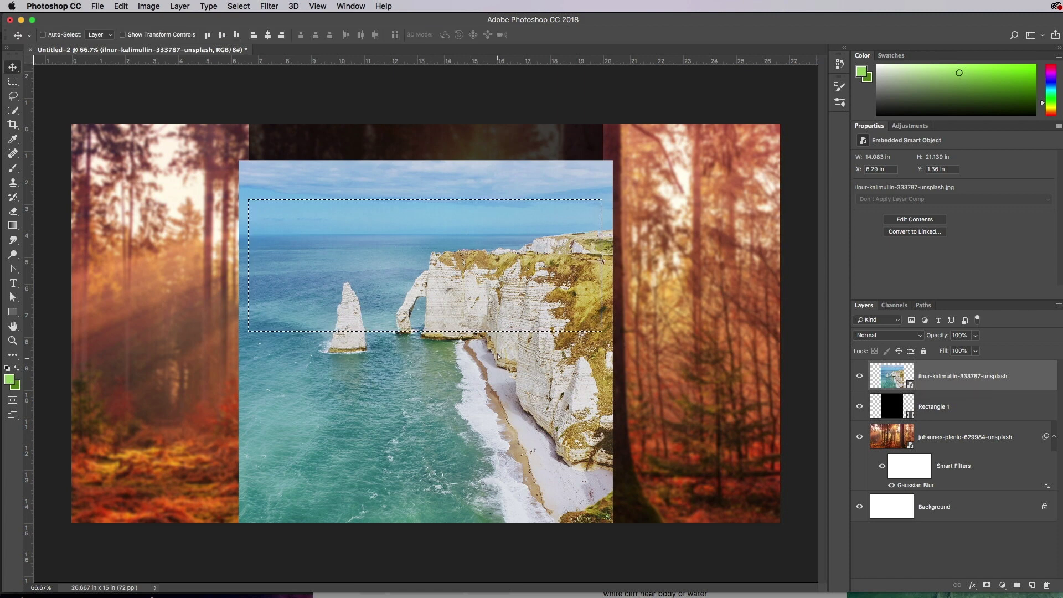
drag(498, 356, 498, 343)
click(987, 586)
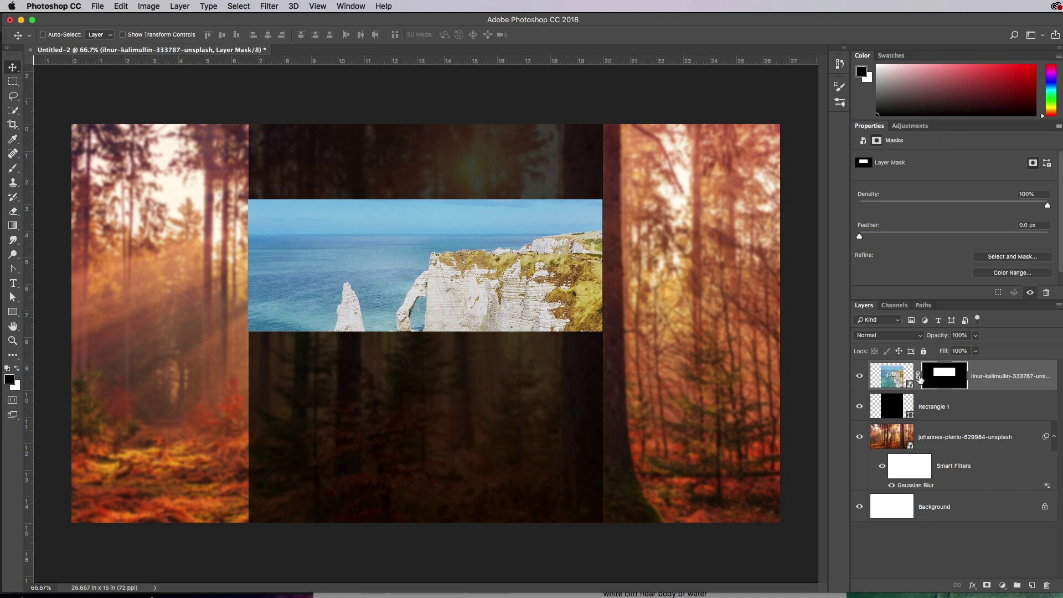
Step: Shift the cliff photo inside its mask to frame the arches, then relink photo and mask
click(891, 369)
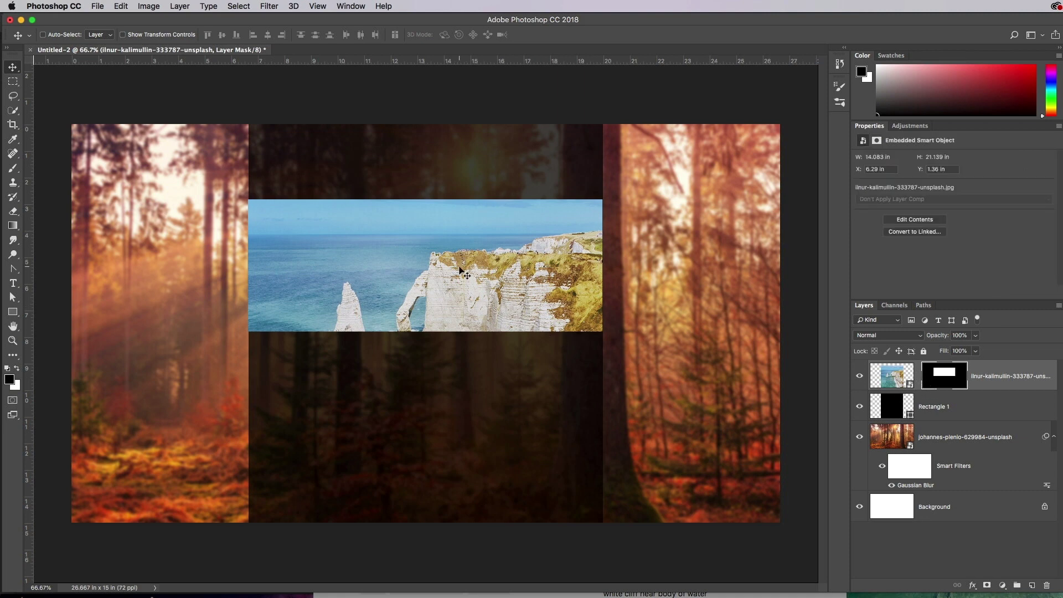
drag(460, 270, 465, 301)
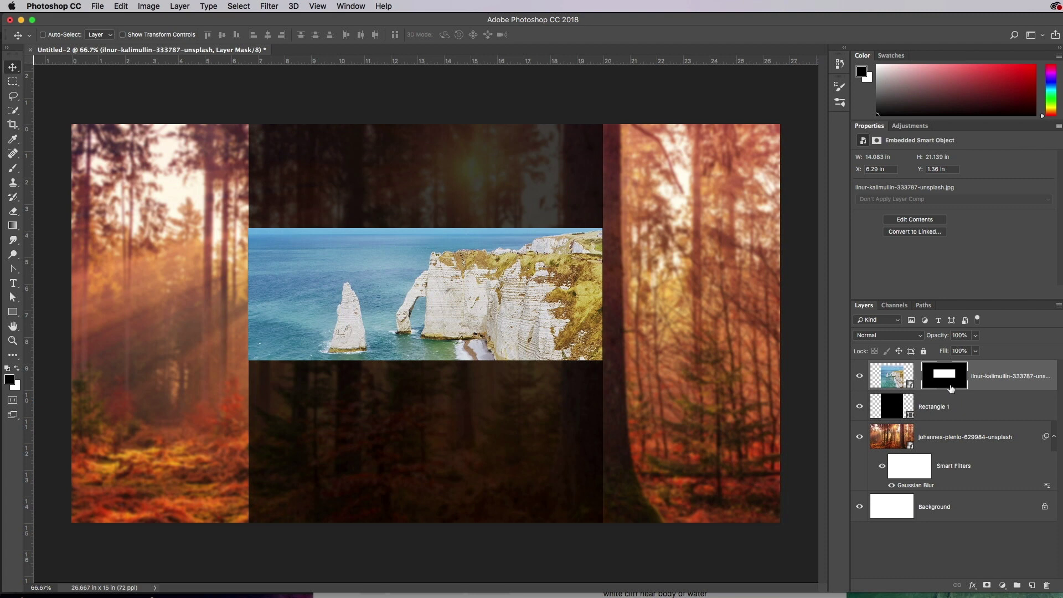
key(super+z)
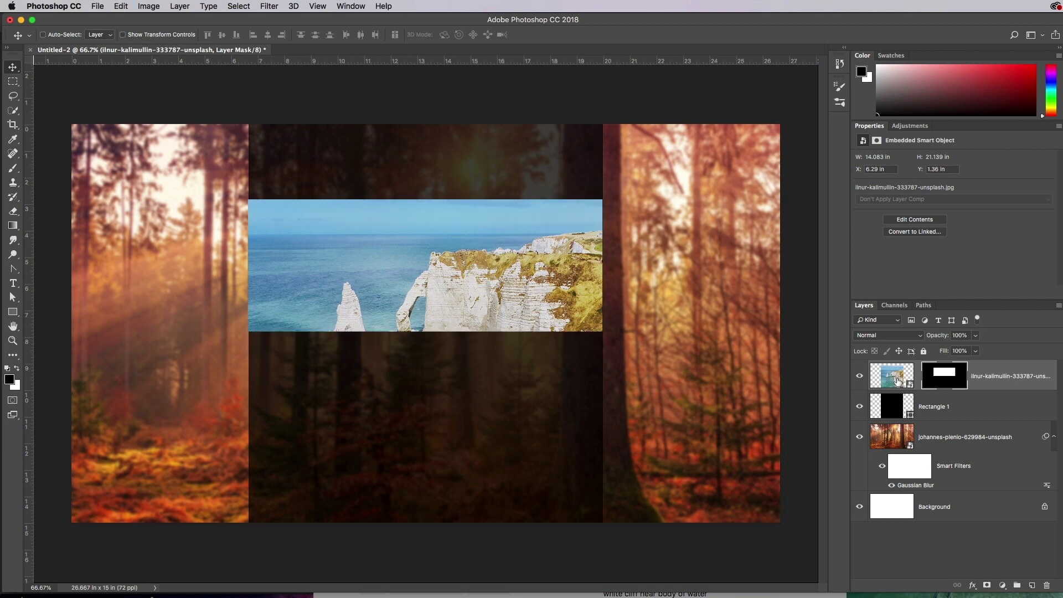
click(897, 382)
drag(546, 299, 537, 265)
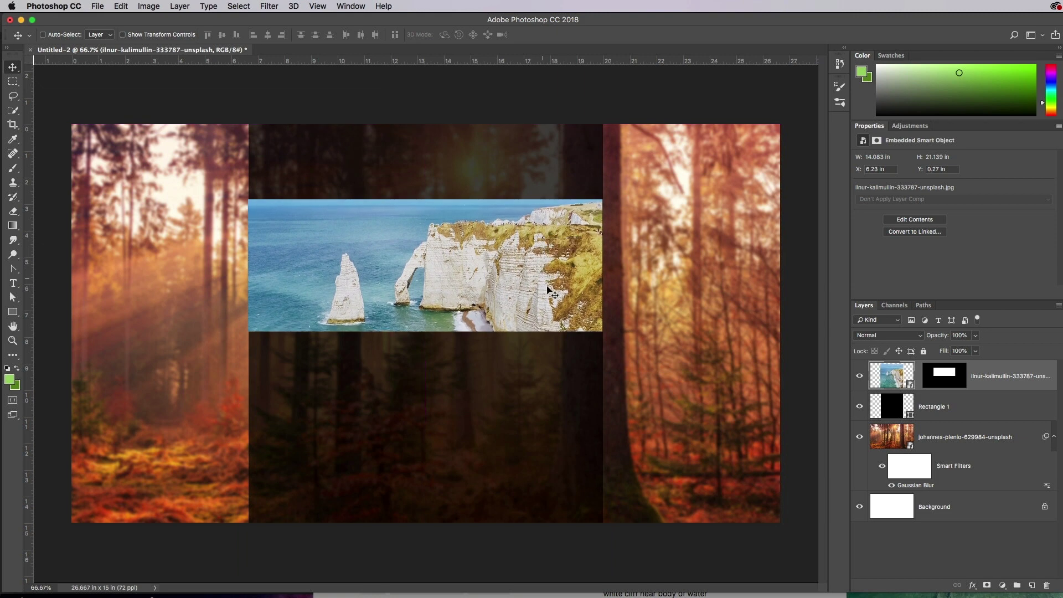
drag(553, 306, 552, 305)
click(918, 376)
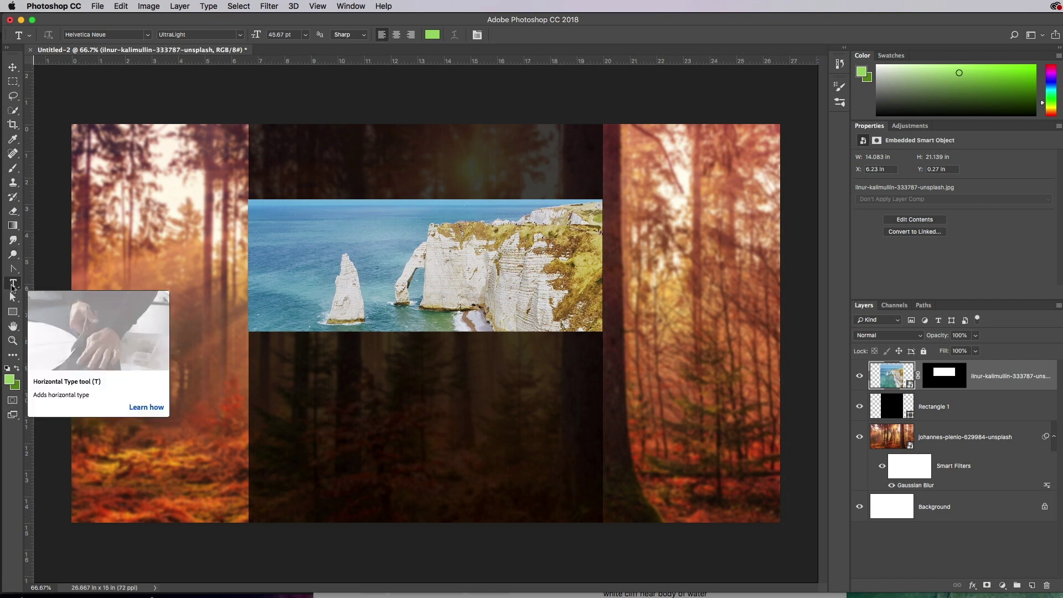
Step: Draw the concentric target custom shape above the cliff banner
click(12, 313)
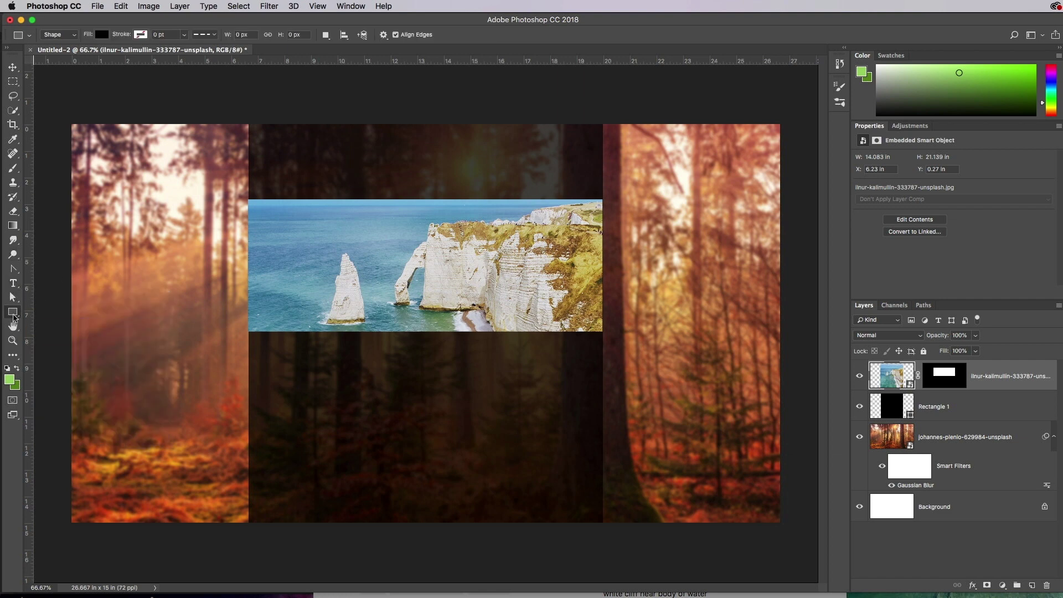
right_click(13, 314)
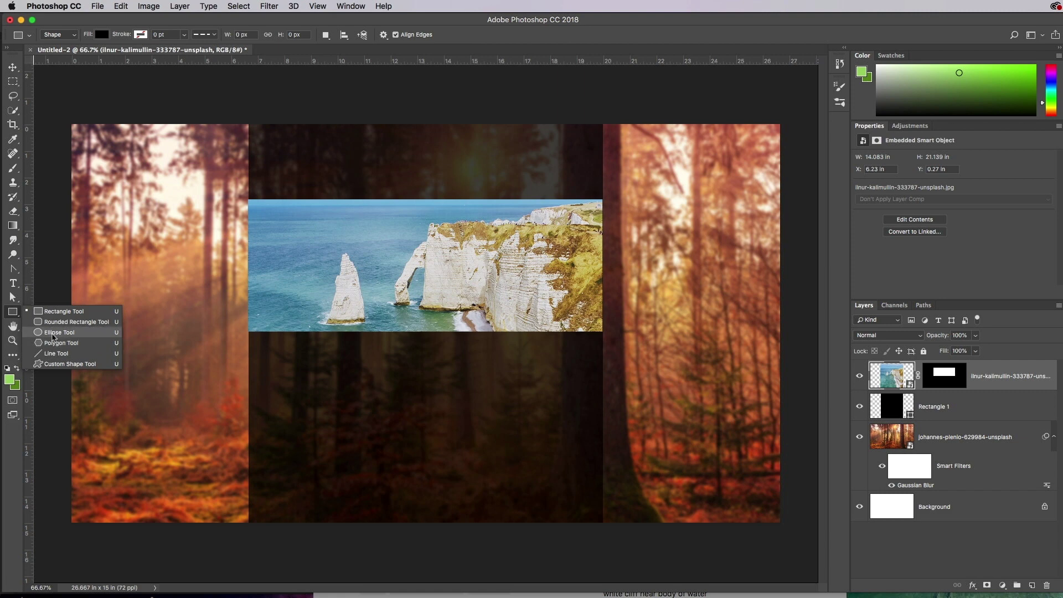
click(56, 365)
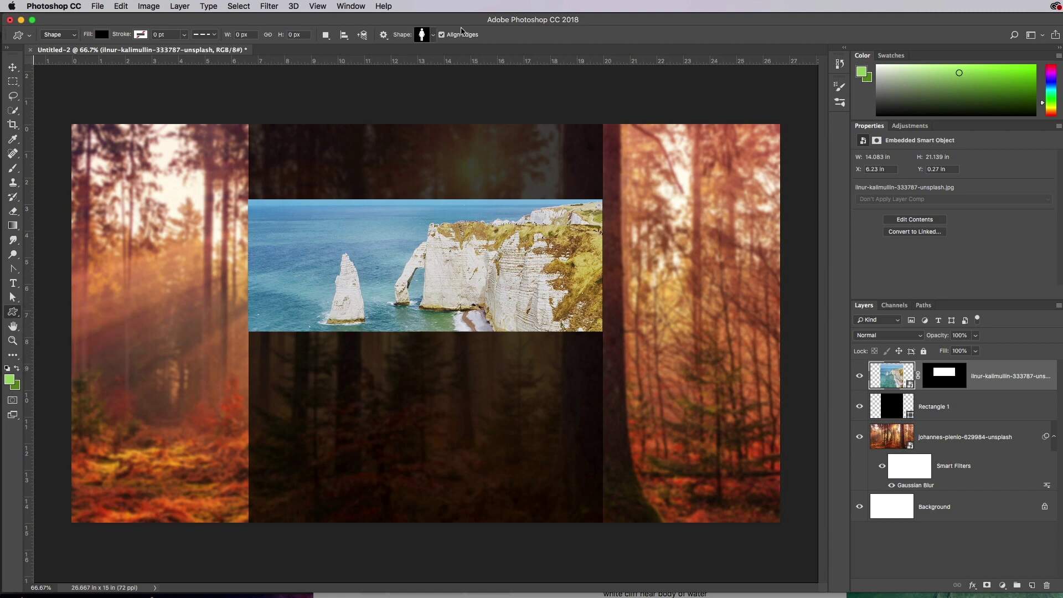
click(435, 35)
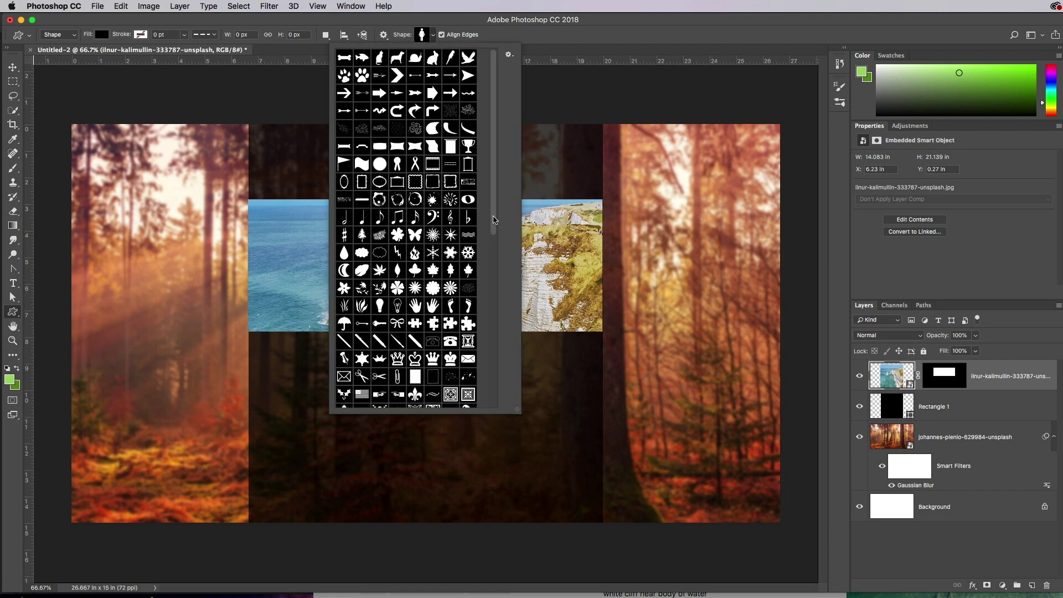
drag(495, 220, 494, 395)
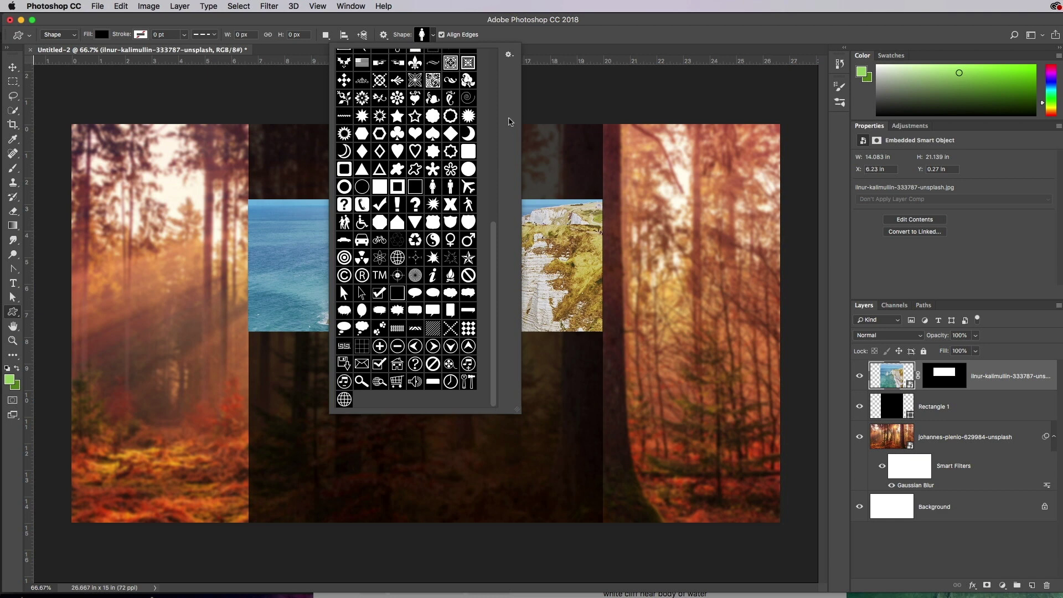
click(509, 54)
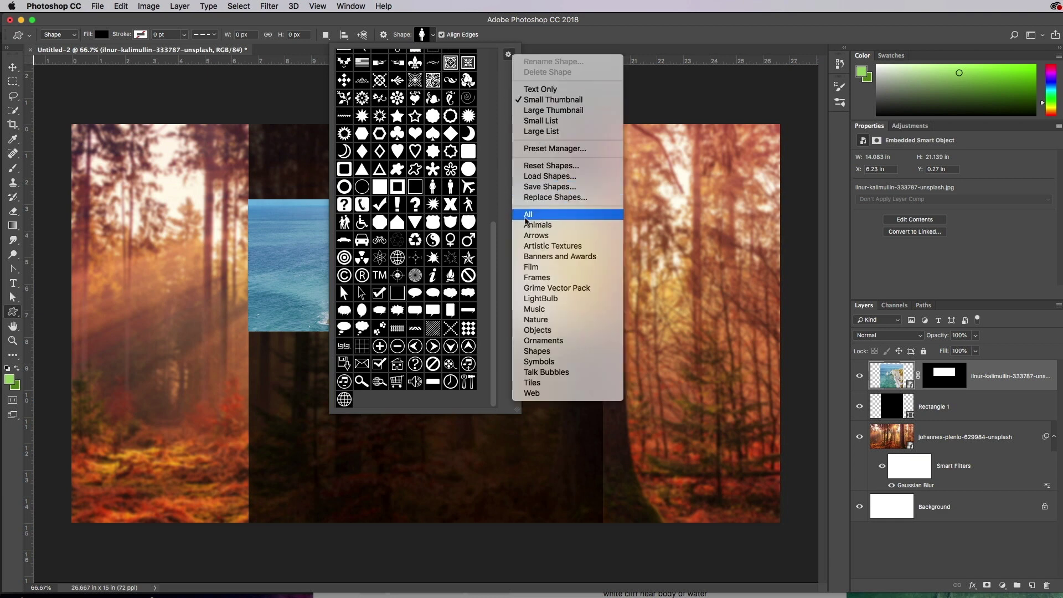
click(502, 229)
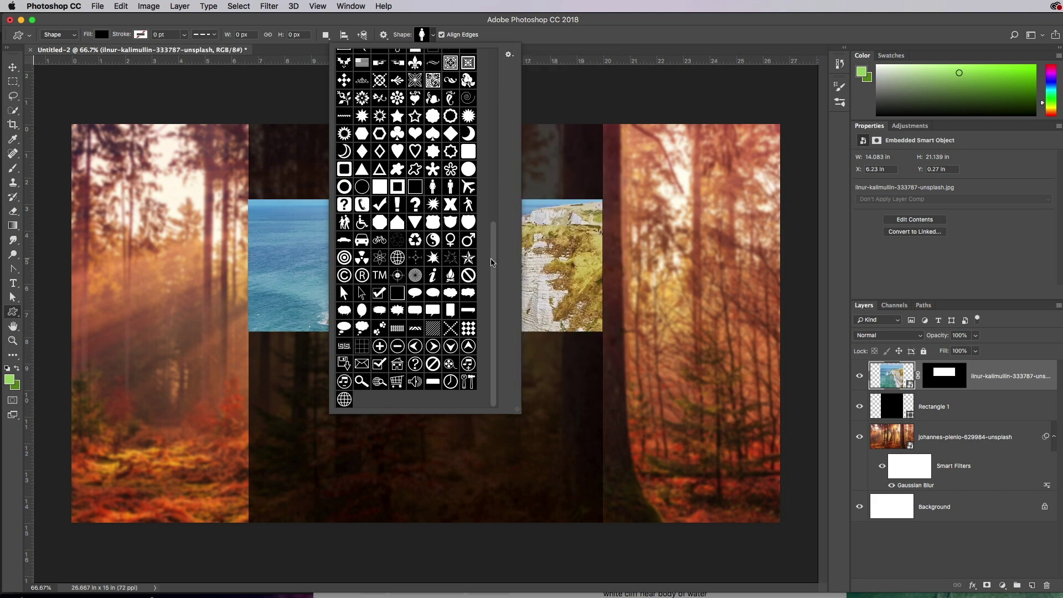
click(344, 257)
click(442, 69)
drag(322, 129, 358, 161)
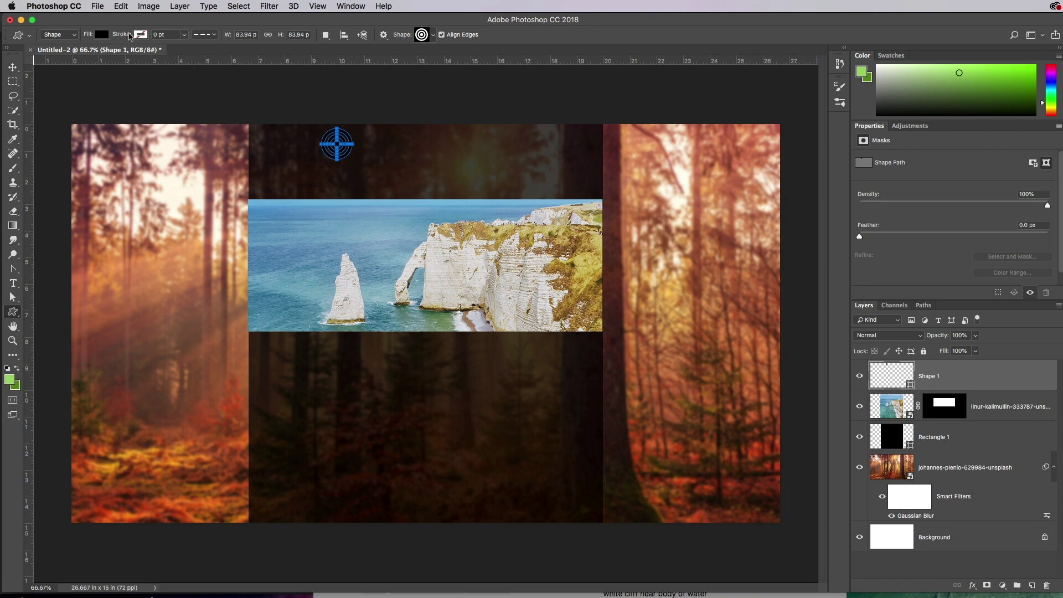
Step: Fill the target logo with white and nudge it slightly right and down
click(101, 35)
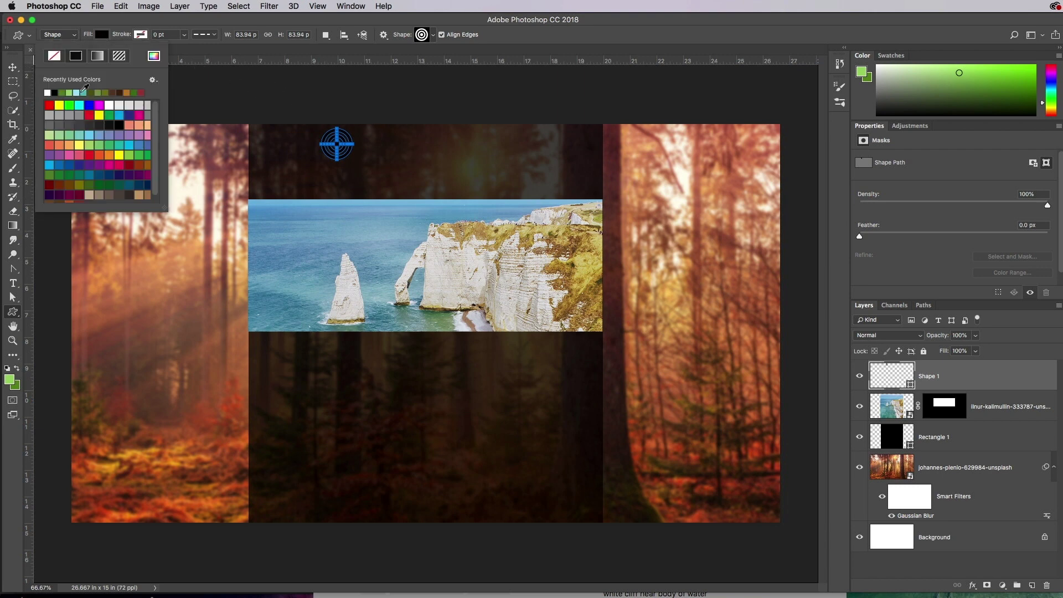
click(48, 92)
click(170, 25)
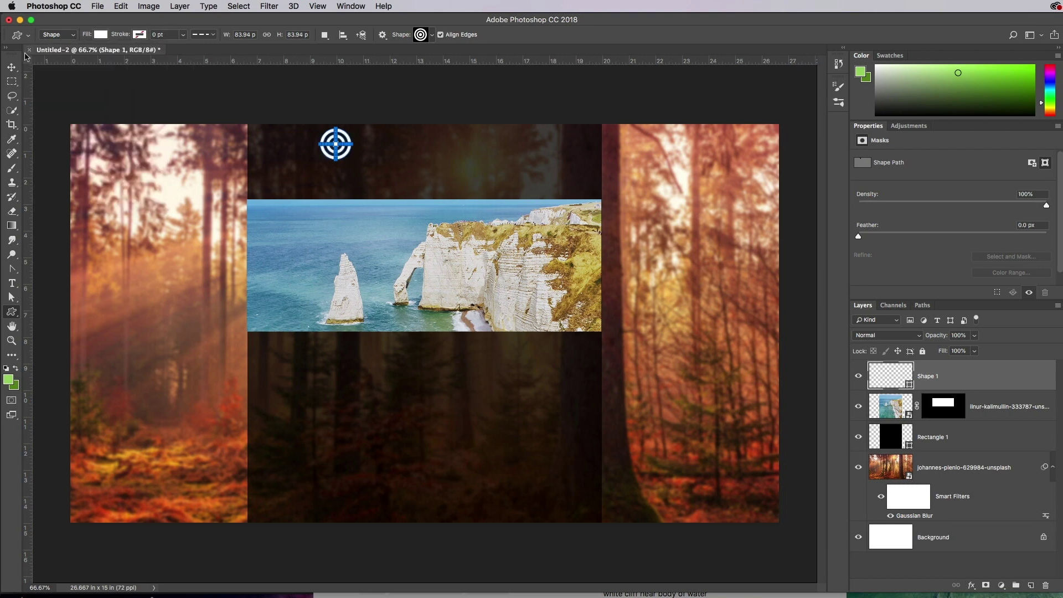
click(13, 67)
drag(341, 145, 353, 148)
click(11, 283)
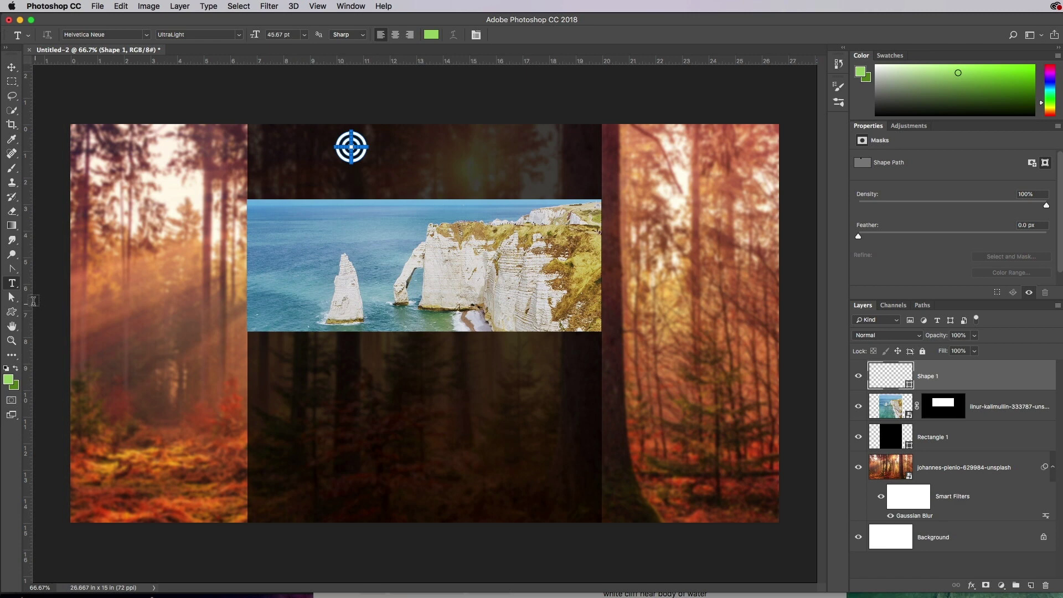
Step: Set the text colour to white and type INFINITE TRAVEL to the right of the logo
click(432, 35)
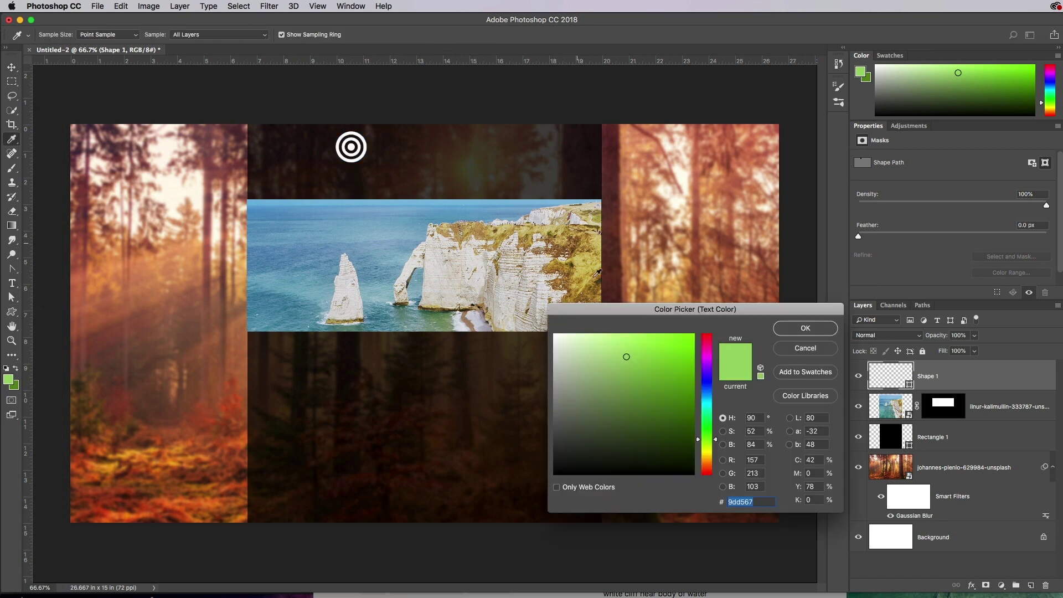
click(555, 335)
click(806, 329)
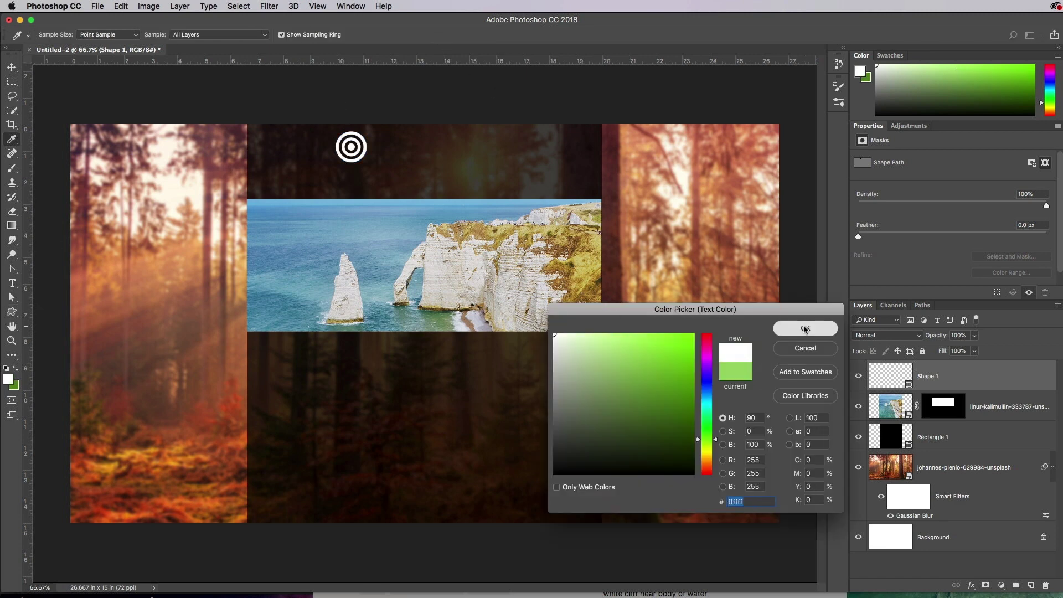
click(396, 150)
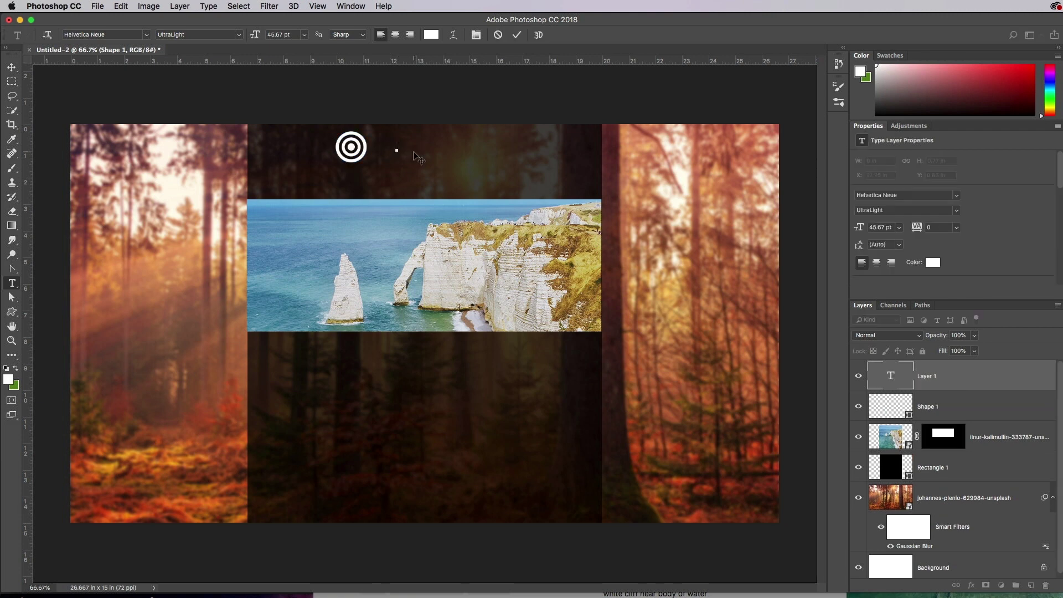
text(Infin)
key(BackSpace)
key(BackSpace)
key(BackSpace)
text(IN)
key(BackSpace)
key(BackSpace)
key(BackSpace)
text(INFINITE TRAVE)
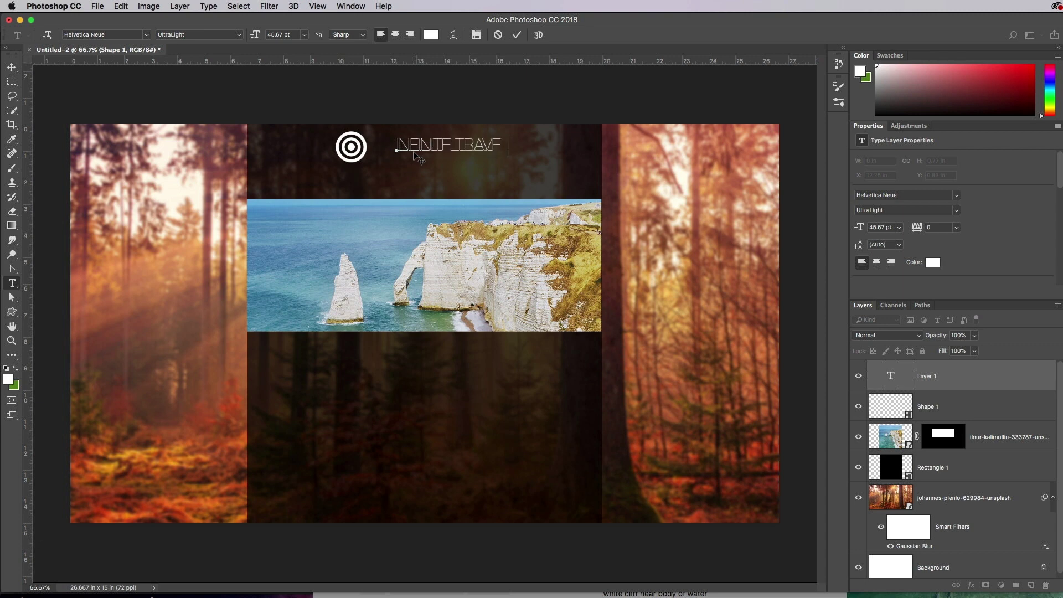
text(L)
Step: Enlarge the title to 76.67 pt and move it left beside the logo
double_click(461, 145)
key(super+a)
drag(255, 35, 276, 35)
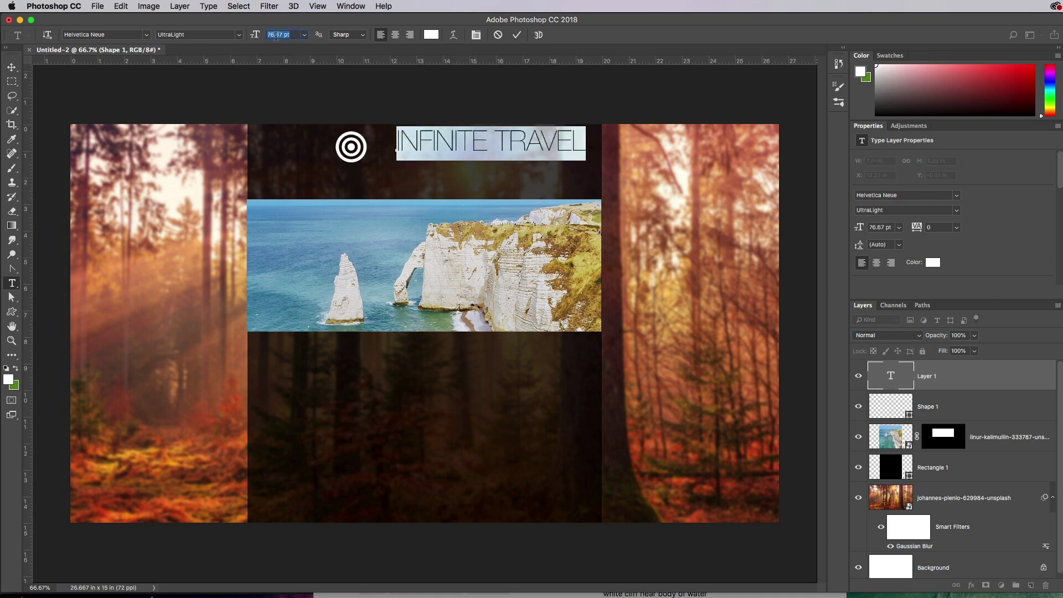
click(11, 67)
drag(496, 146, 463, 151)
Step: Space the logo from the title, then move logo and title left together
click(891, 410)
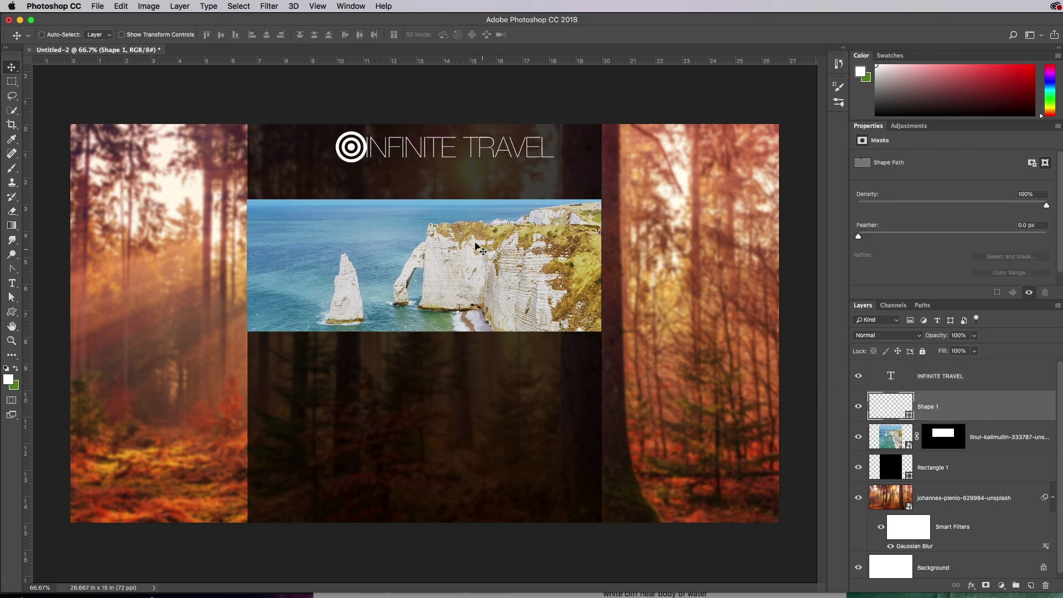
drag(371, 157, 362, 156)
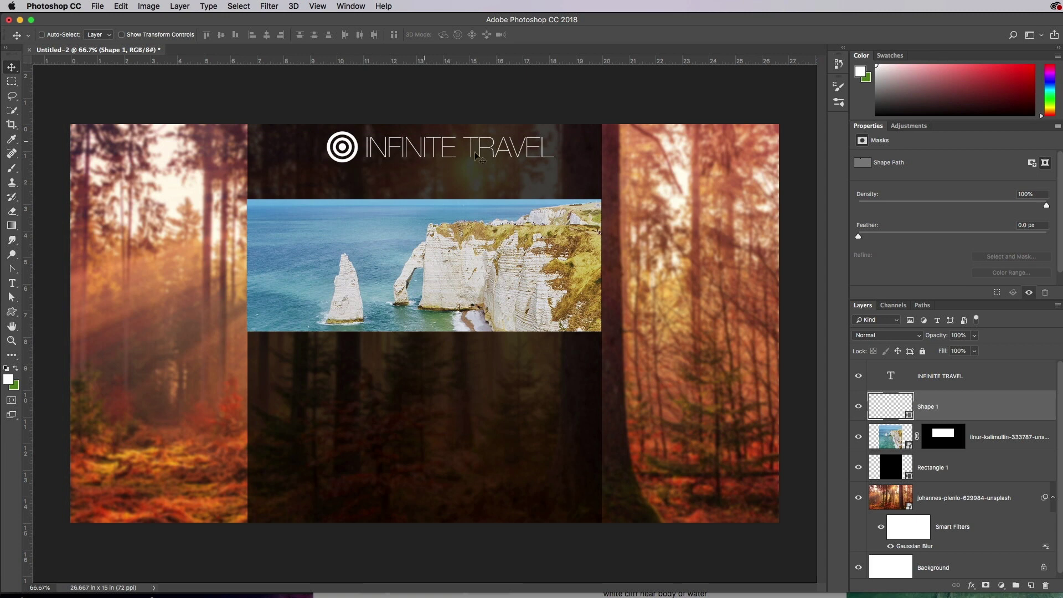
shift+click(913, 386)
drag(493, 154, 459, 161)
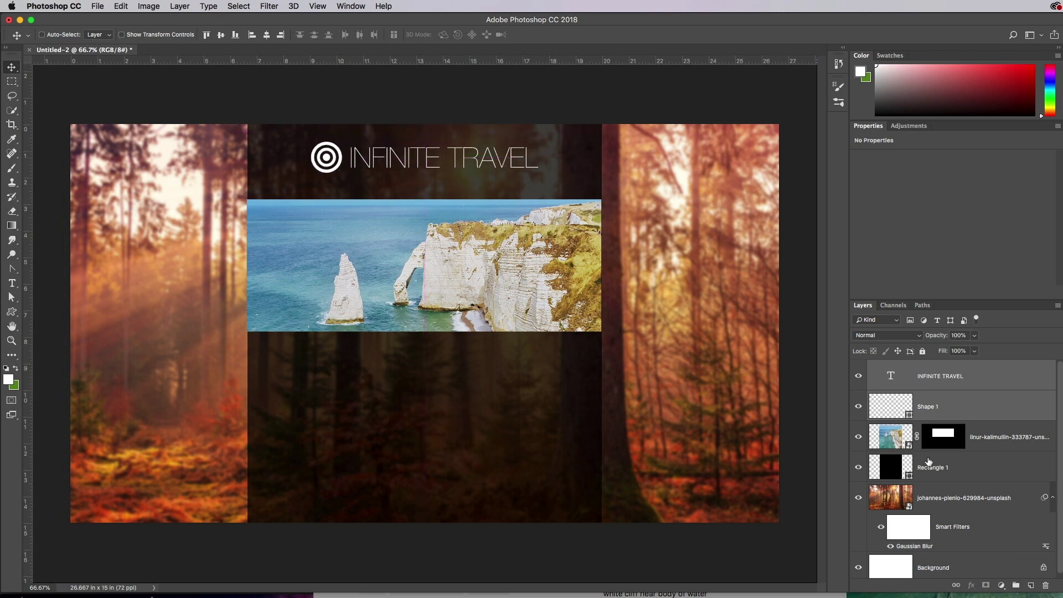
Step: Reposition the cliff banner just beneath the logo and INFINITE TRAVEL title
click(882, 436)
mouse_move(556, 287)
mouse_down()
mouse_move(556, 323)
mouse_move(554, 308)
mouse_up()
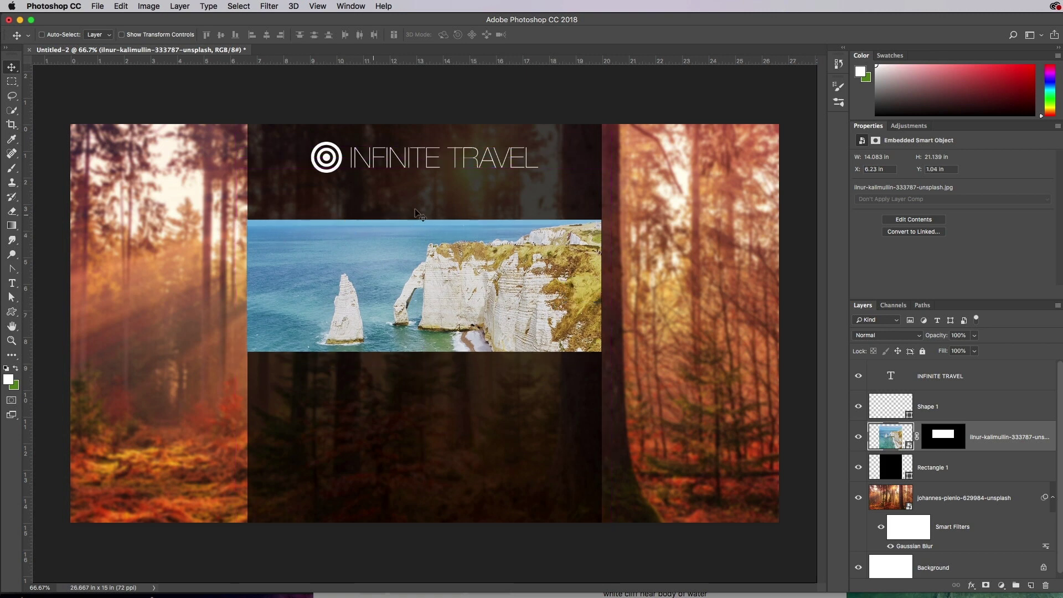
click(879, 371)
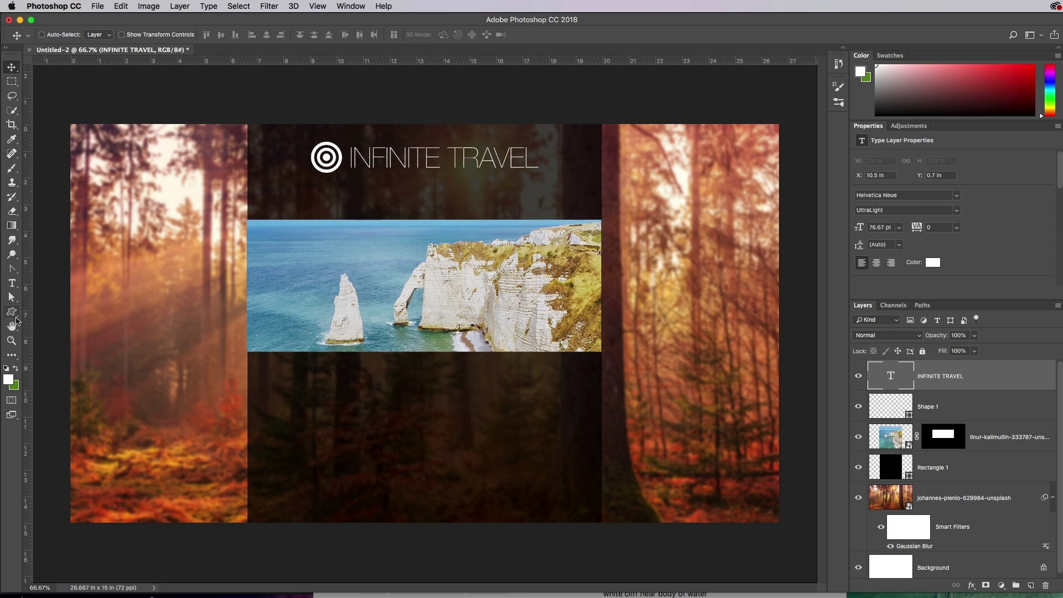
drag(12, 313, 51, 313)
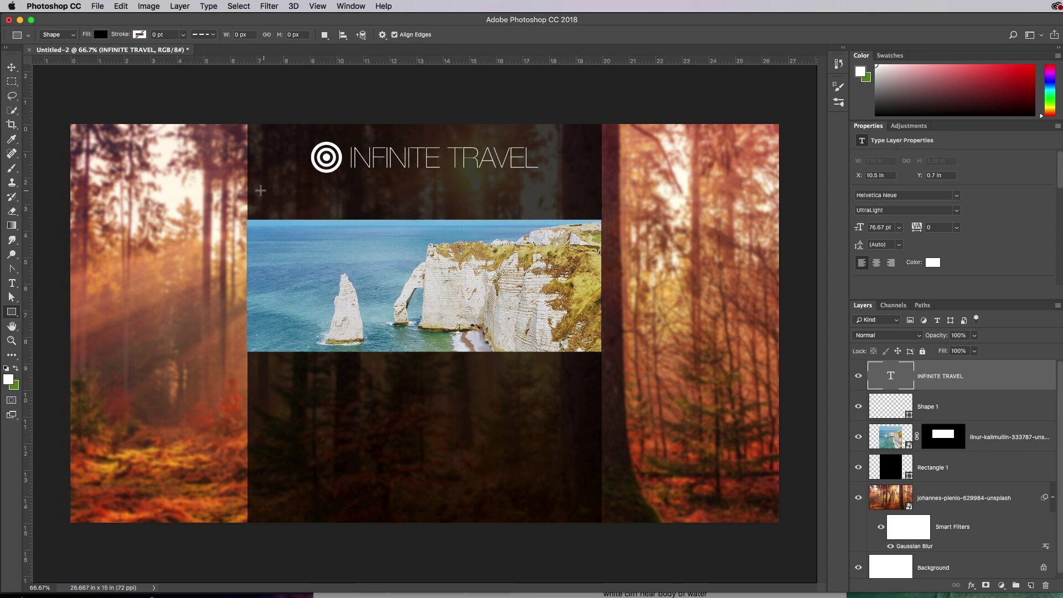
Step: Draw a black 200×44 px bar under the logo and place a 24.67 pt LINK label on it
drag(259, 190, 334, 206)
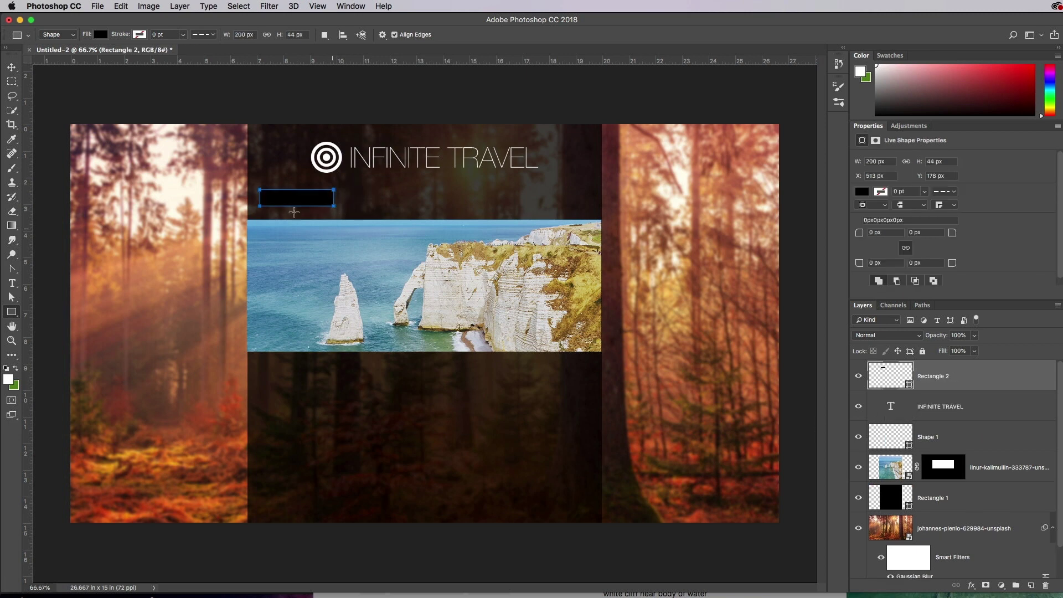
click(12, 283)
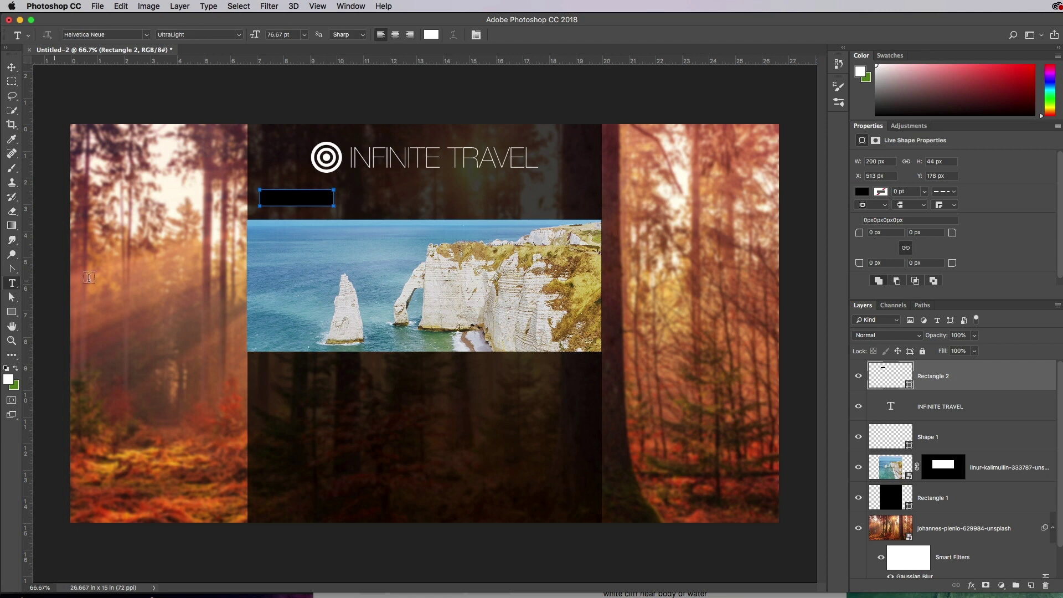
click(233, 214)
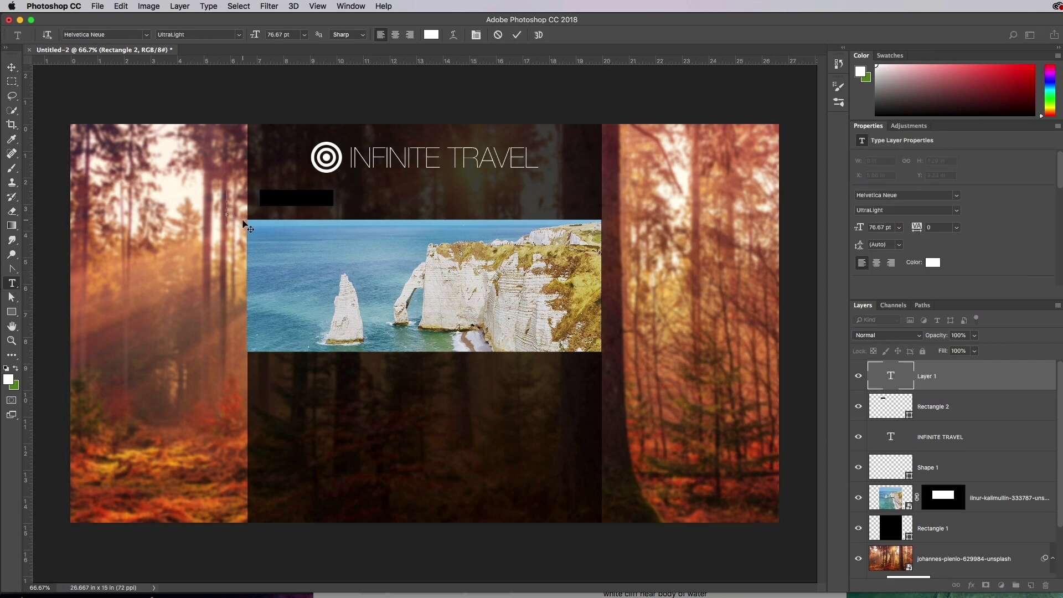
text(LINK)
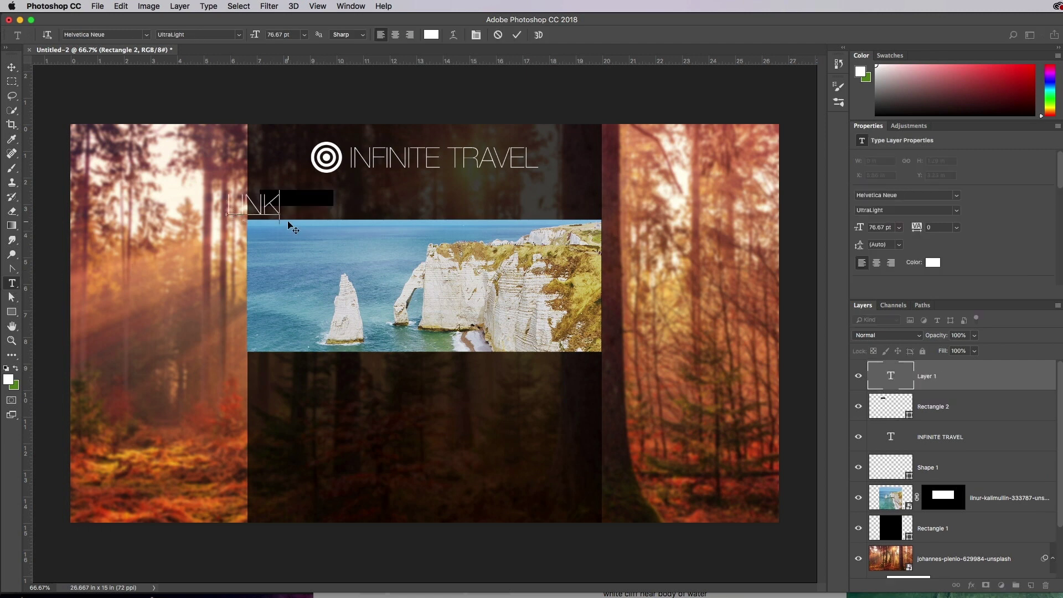
drag(280, 208, 226, 207)
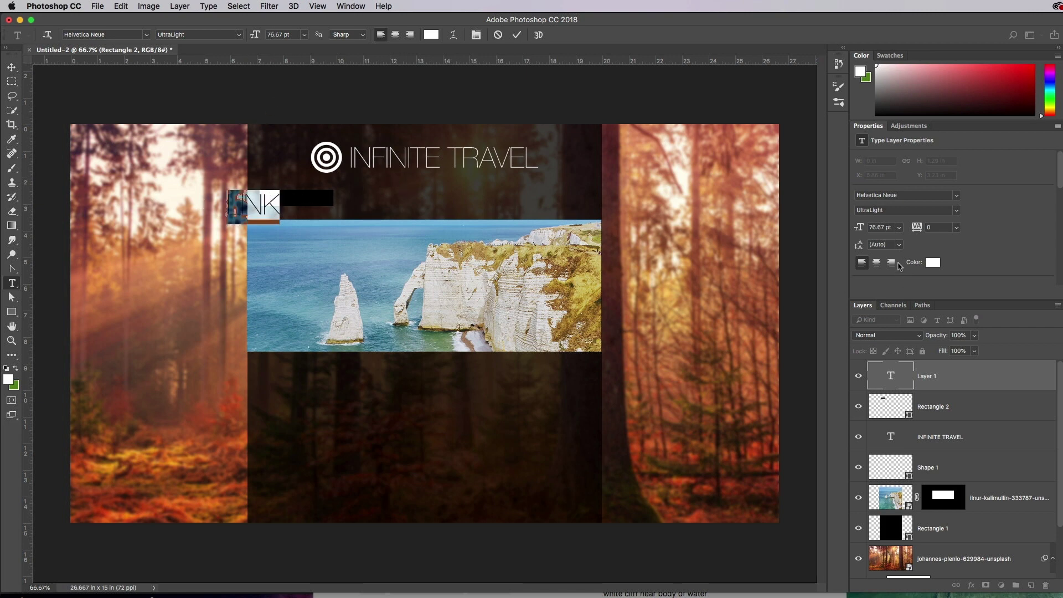
drag(865, 231, 830, 235)
key(ctrl+Return)
key(v)
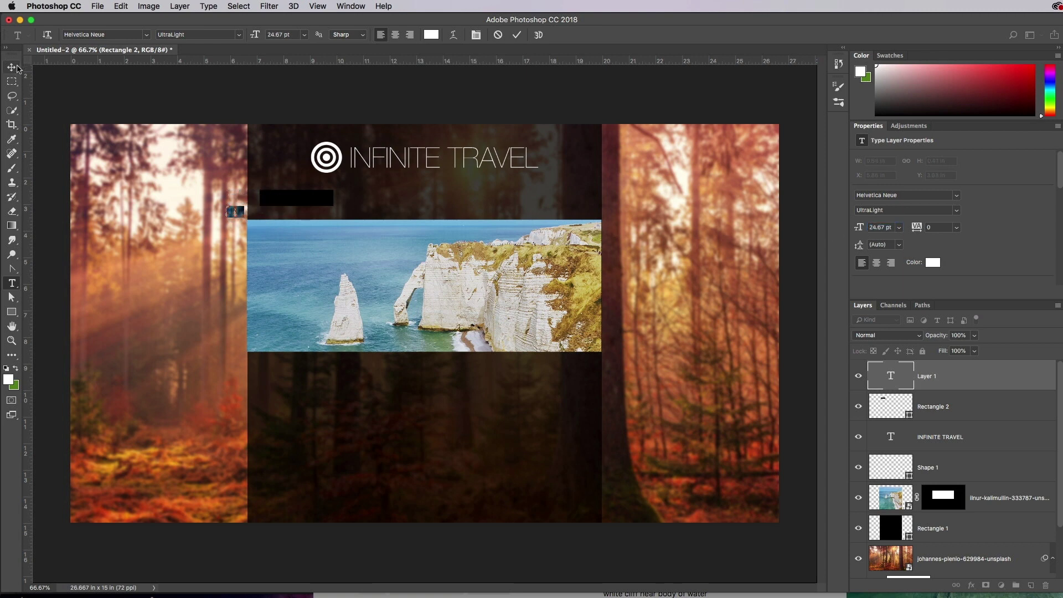
drag(237, 185, 298, 198)
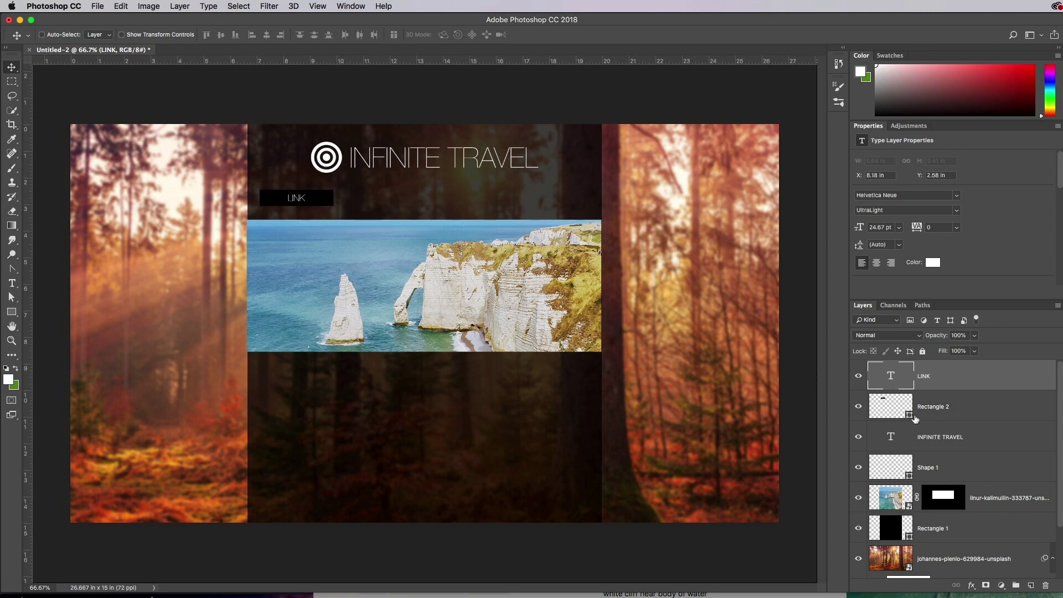
Step: Change the LINK label to Helvetica Neue Regular and select it together with Rectangle 2
double_click(896, 375)
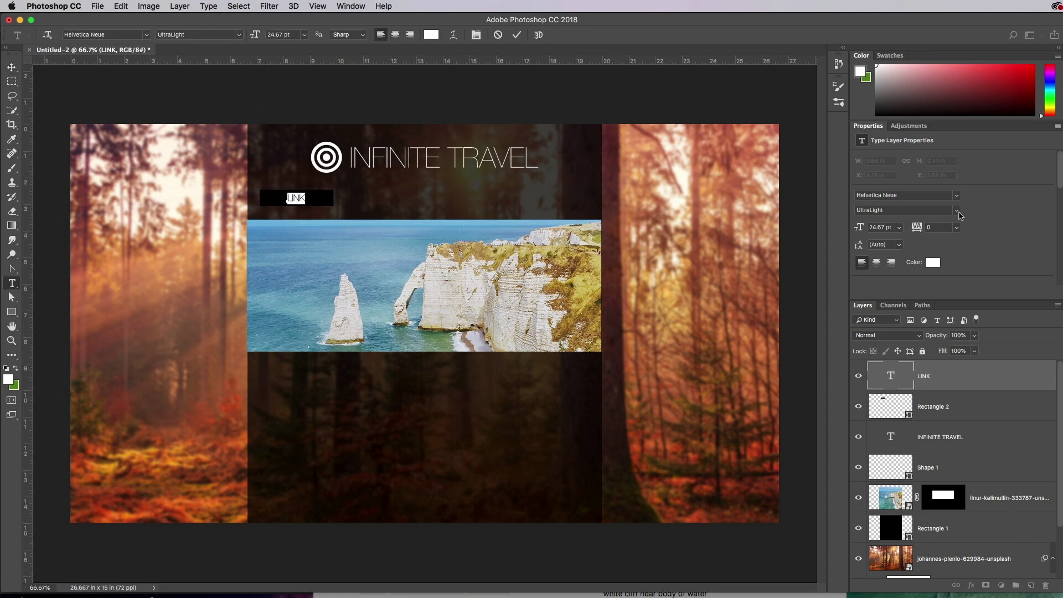
click(956, 210)
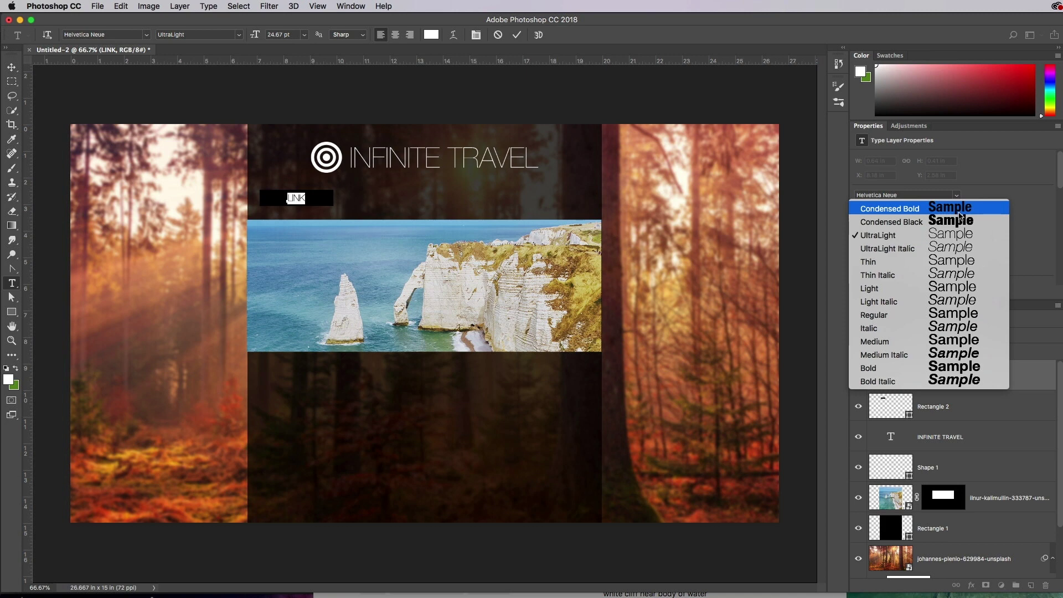
click(911, 315)
key(super+Return)
key(v)
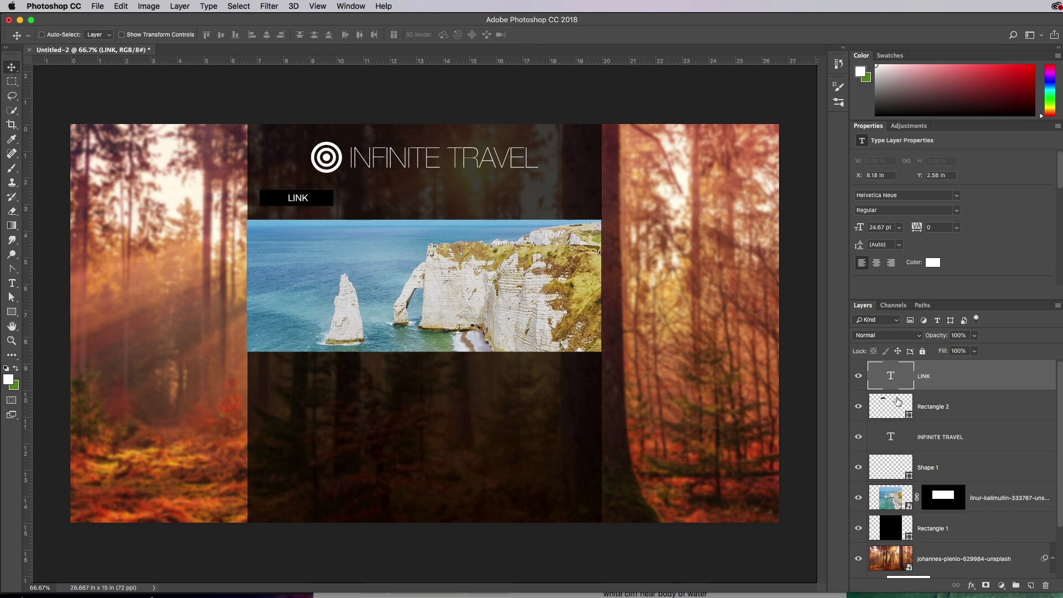
click(899, 401)
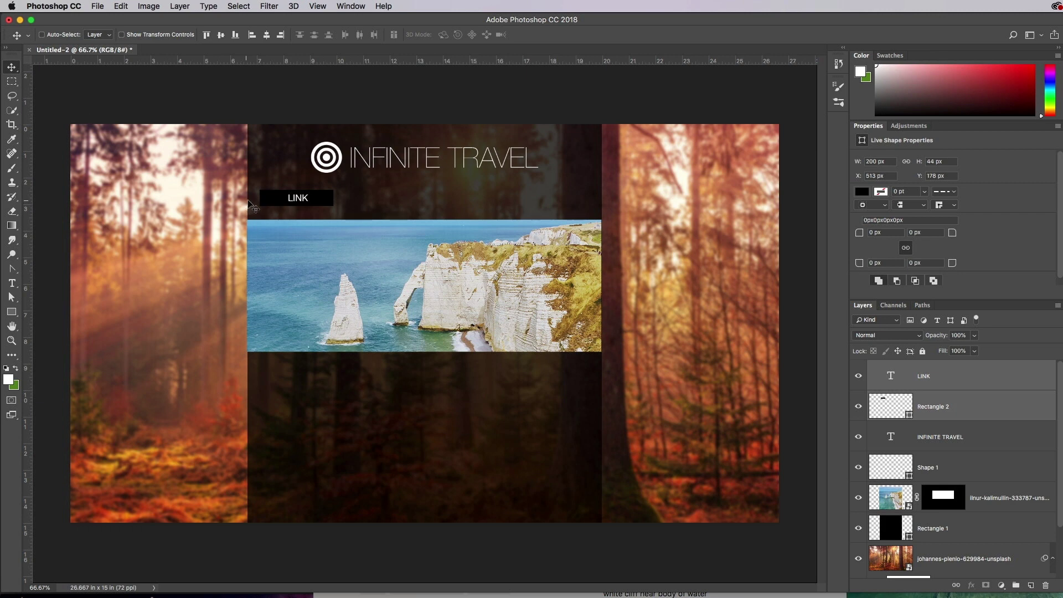
Step: Alt-drag copies of the LINK button to the right to build a row of five, adjusting the spacing
drag(292, 202, 459, 203)
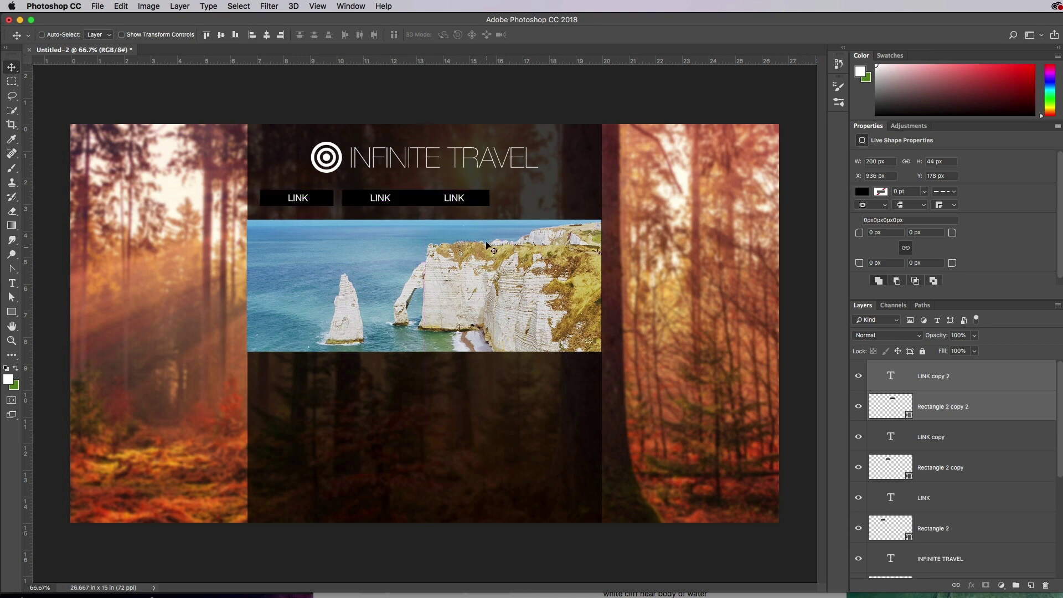
key(super+equal)
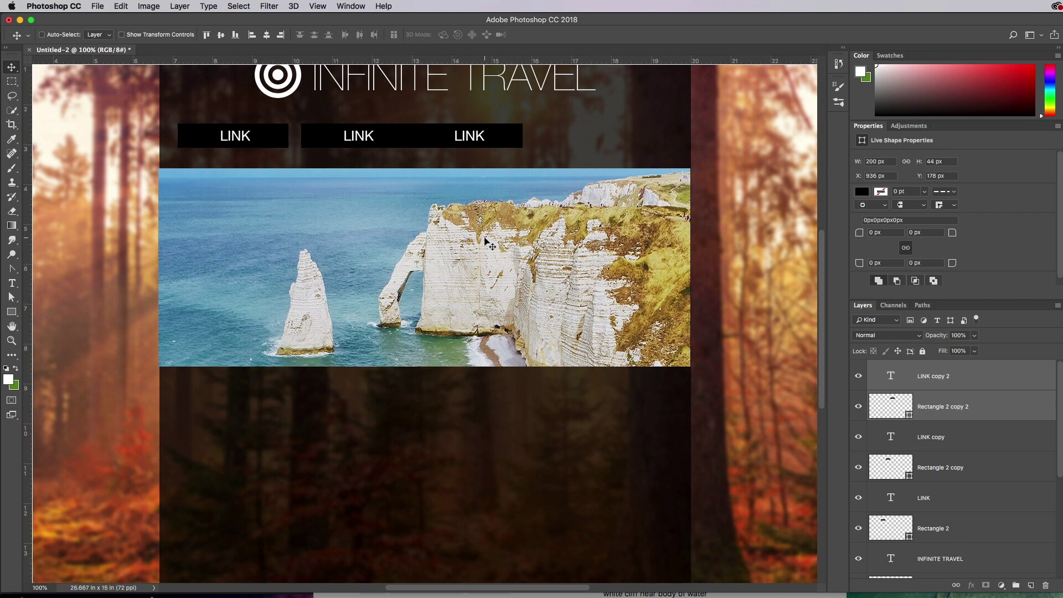
scroll(455, 172, up, 2)
drag(455, 173, 717, 173)
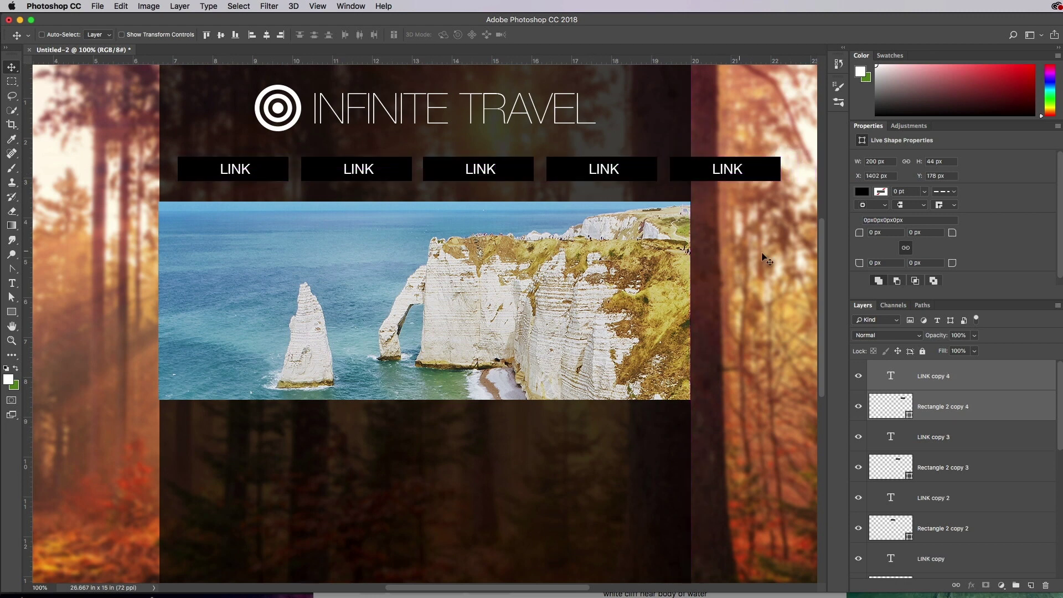
Step: Scale all five LINK buttons together to about 83% and move the row up into the column
click(950, 431)
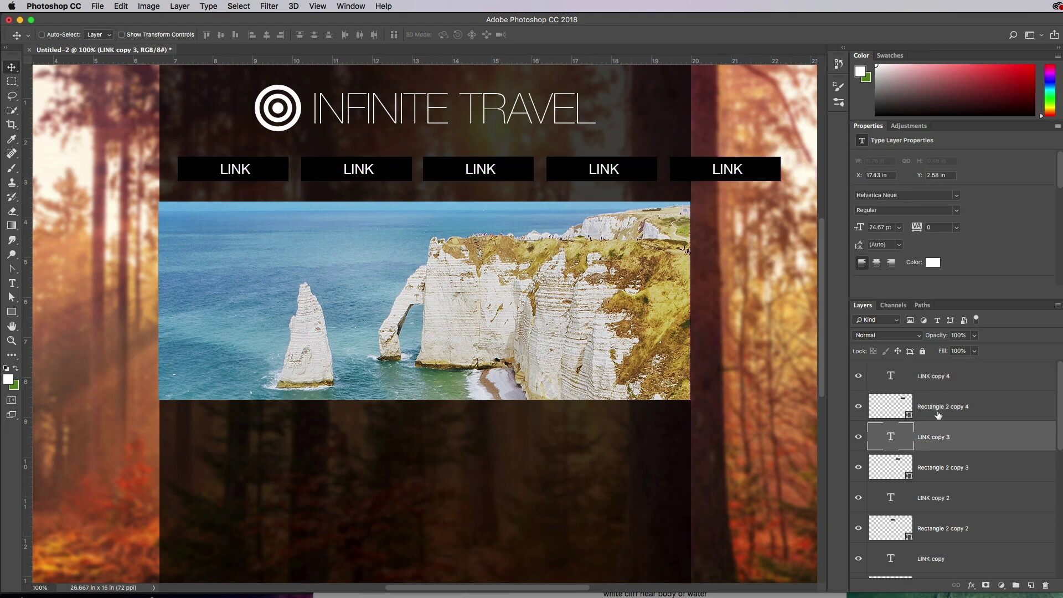
scroll(928, 421, down, 6)
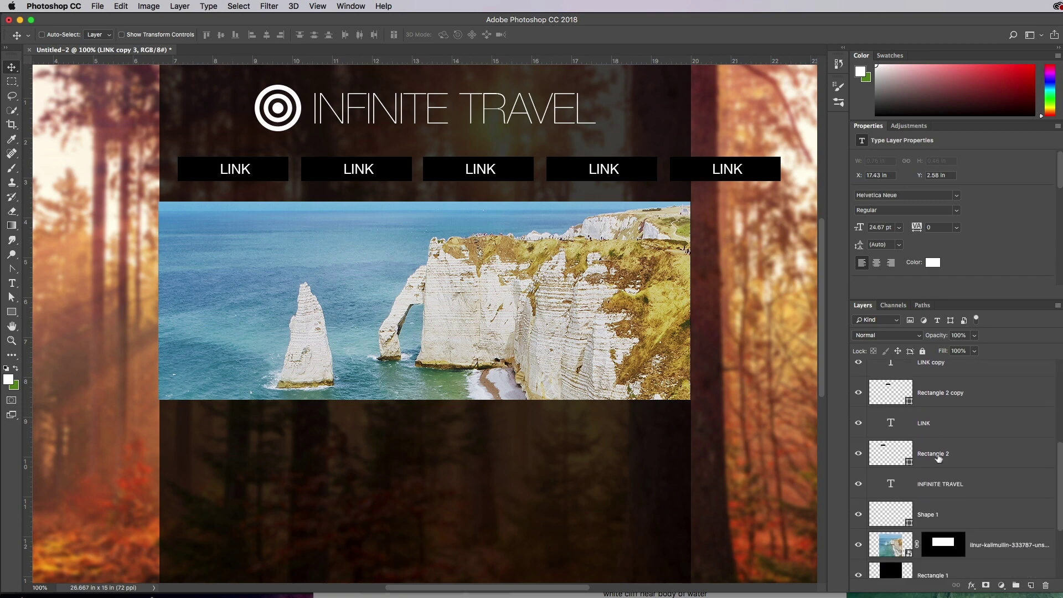
click(936, 453)
scroll(932, 444, up, 6)
shift+click(918, 378)
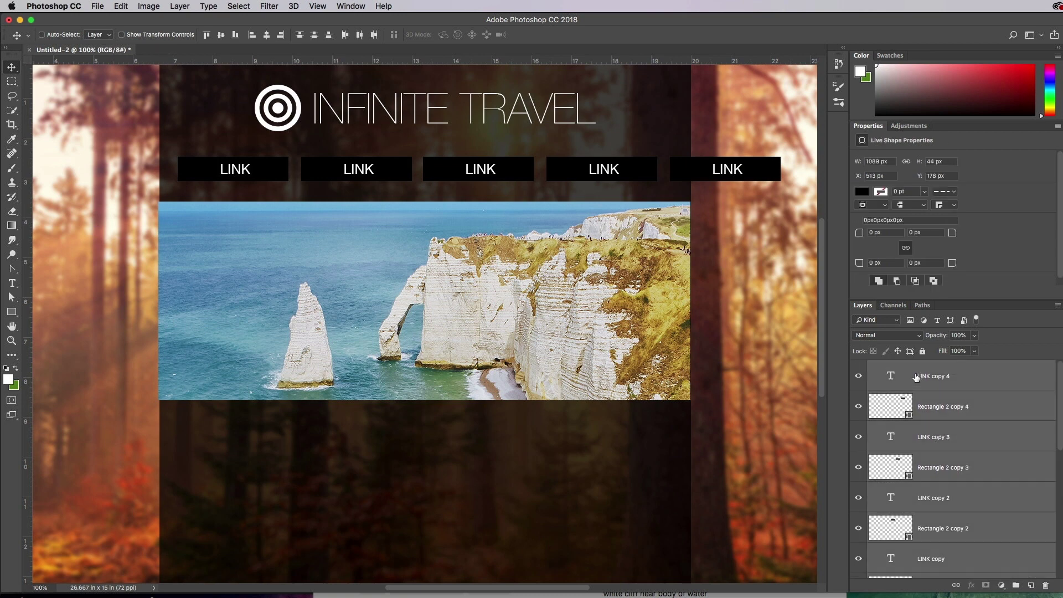
key(super+t)
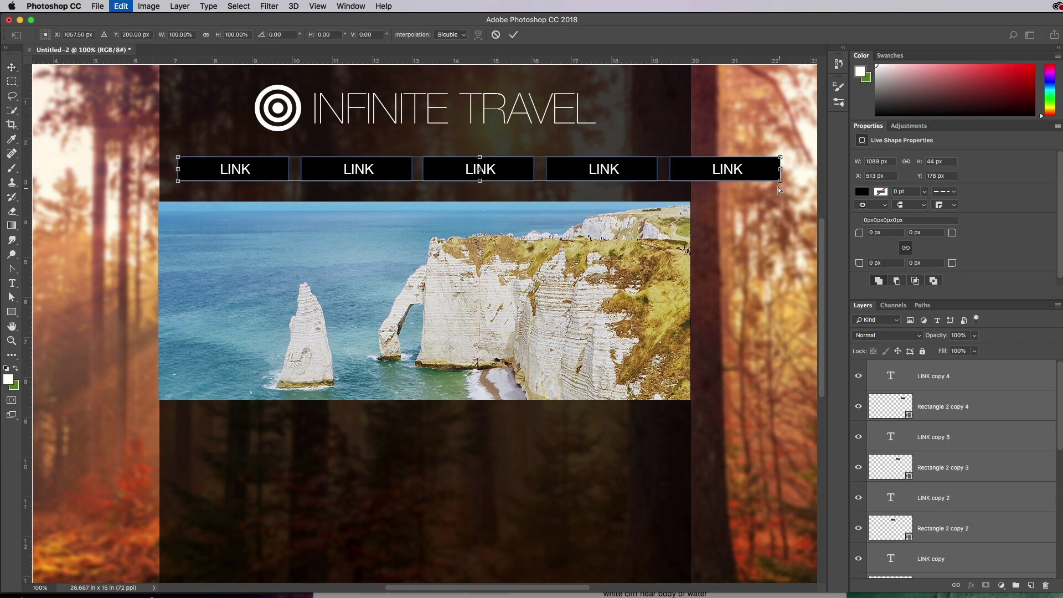
drag(782, 158, 682, 167)
scroll(382, 165, up, 1)
click(11, 67)
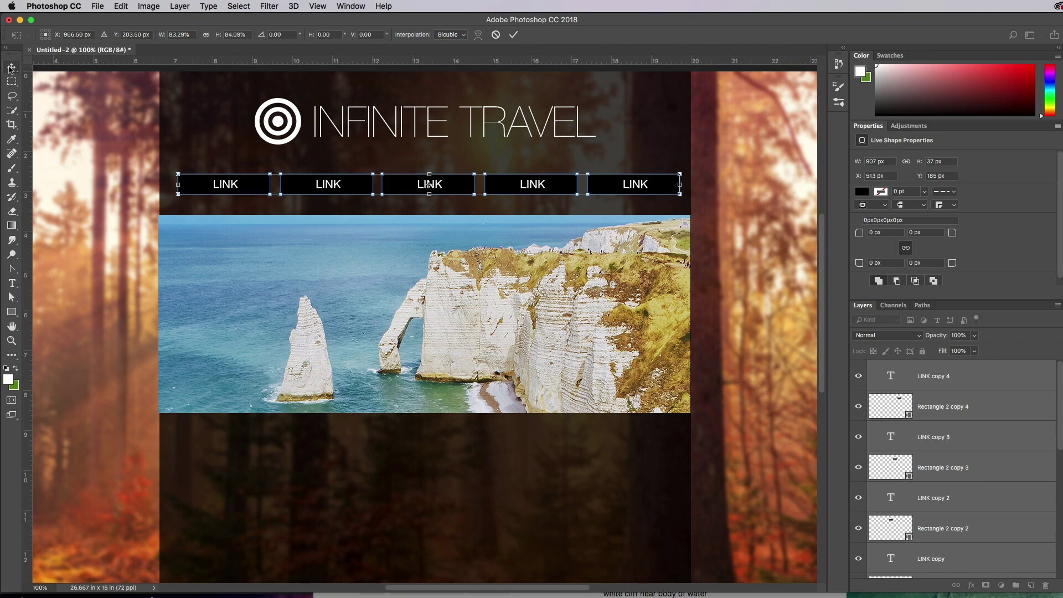
click(797, 253)
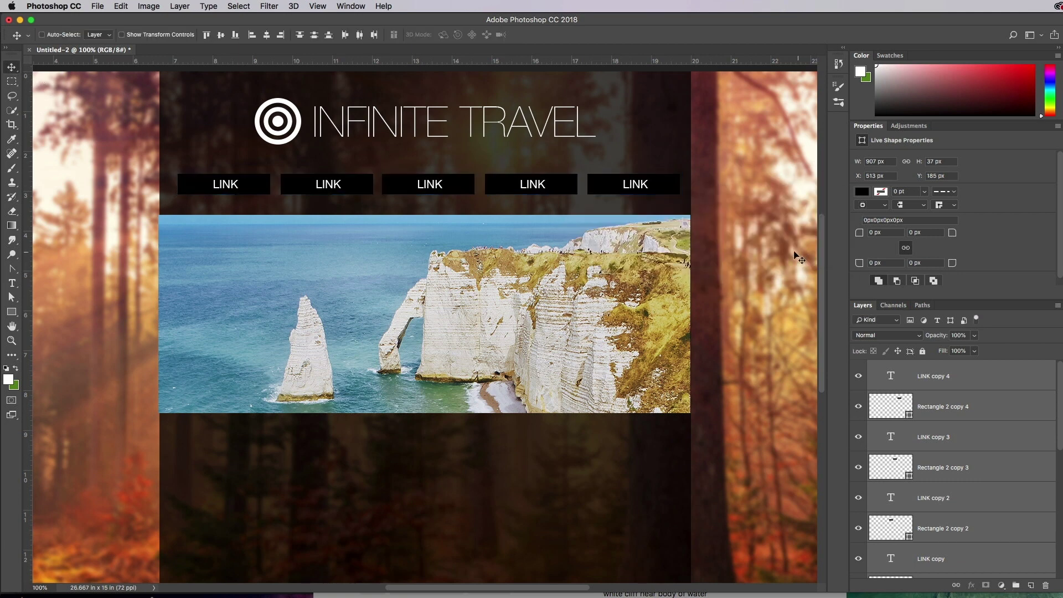
drag(560, 186, 555, 177)
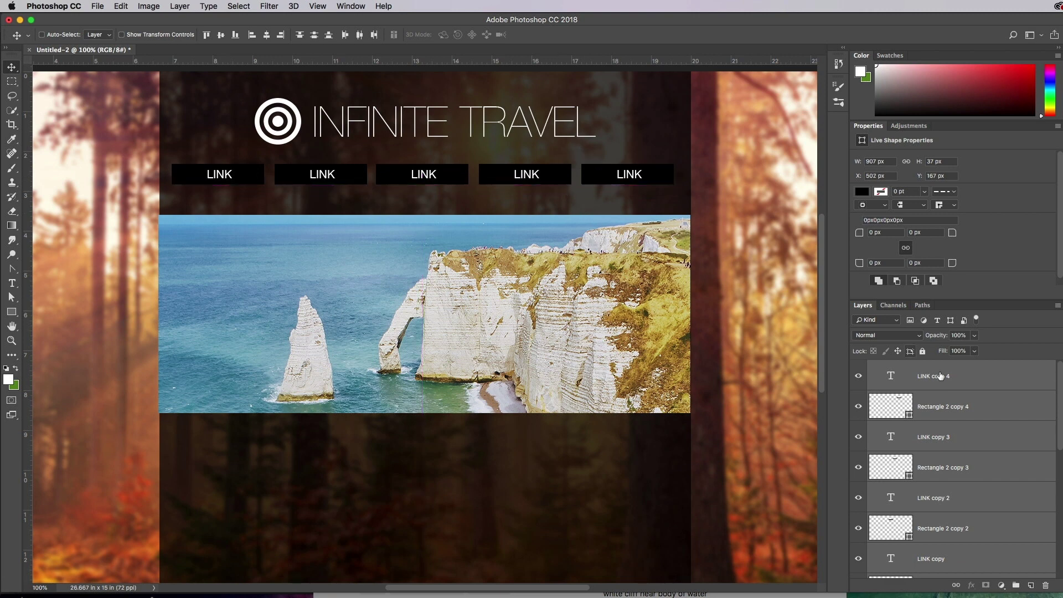
Step: Group the LINK button layers into a group named 'Navigation'
scroll(935, 387, down, 5)
scroll(934, 388, up, 2)
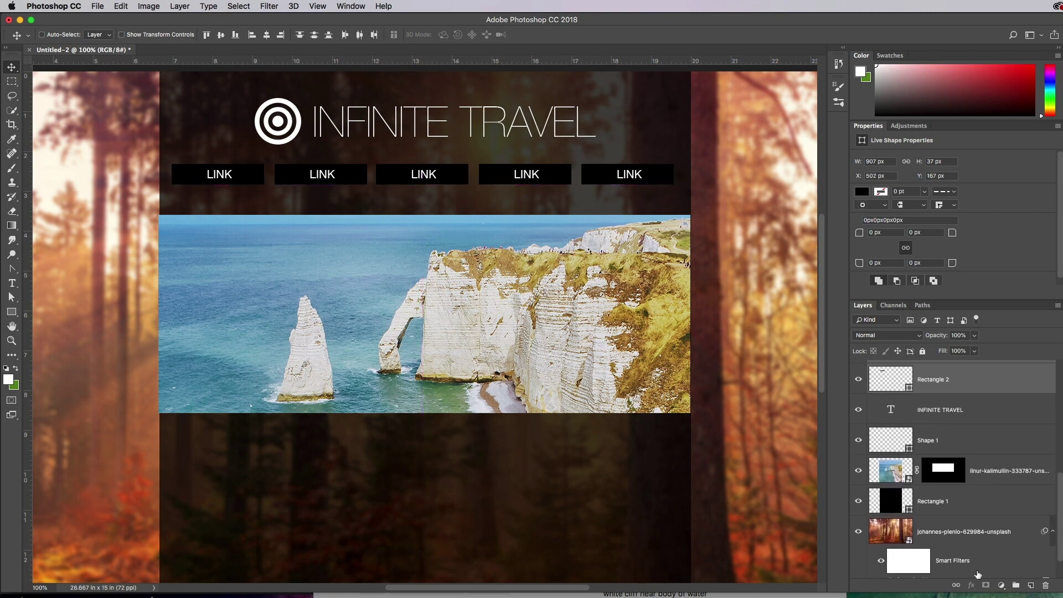
key(super+g)
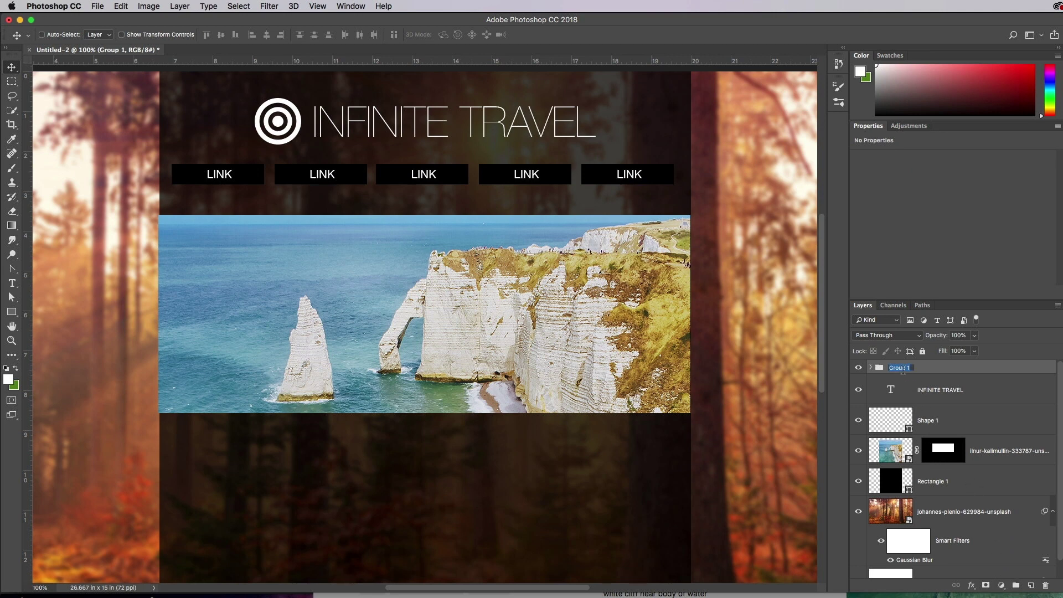
text(Navigation)
key(Return)
Step: Group the Shape 1 logo mark and INFINITE TRAVEL title into a group named 'Logo'
click(947, 407)
shift+click(947, 390)
click(1017, 585)
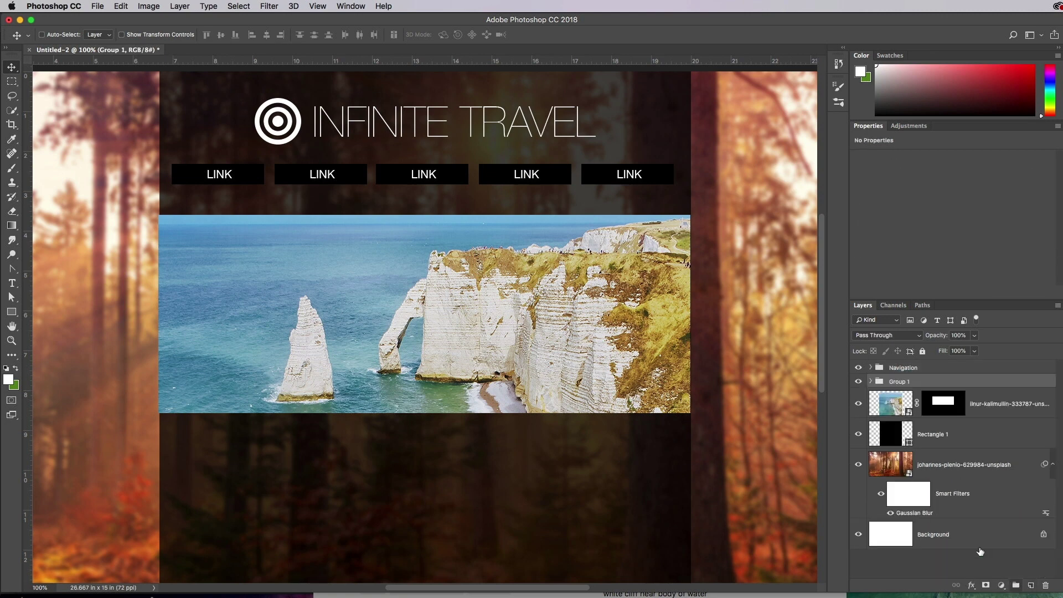
double_click(900, 382)
text(Logo)
key(Return)
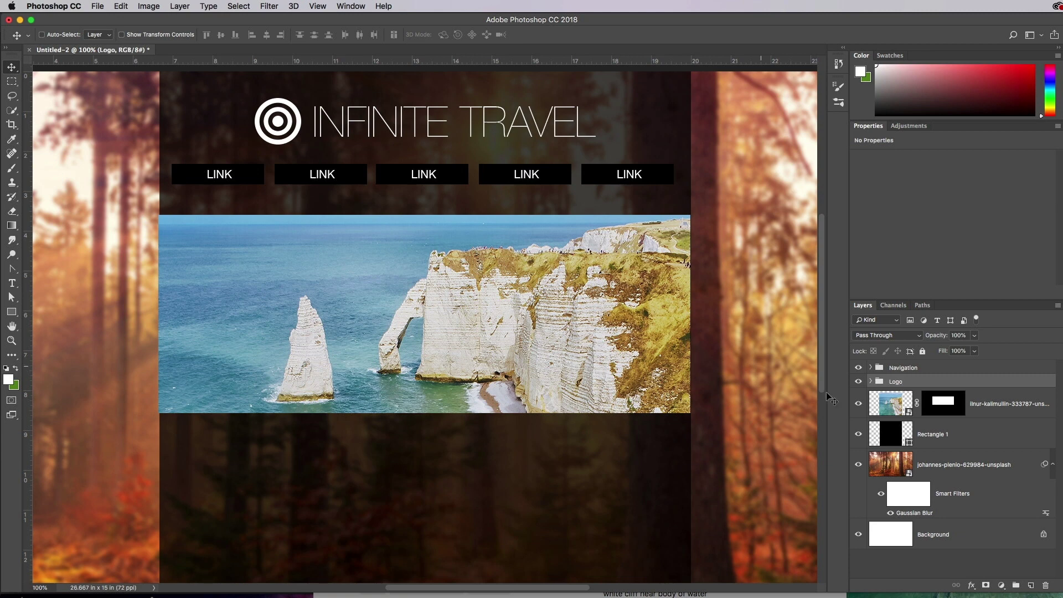
Step: Move the cliff banner up slightly beneath them and zoom out to the whole page
click(879, 408)
drag(576, 321, 578, 305)
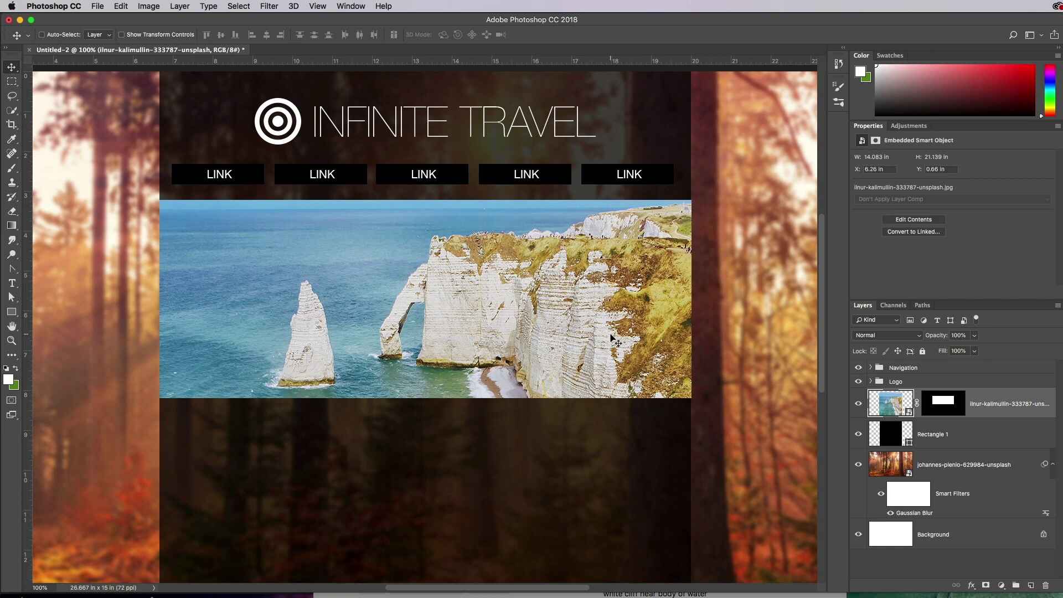
key(super+minus)
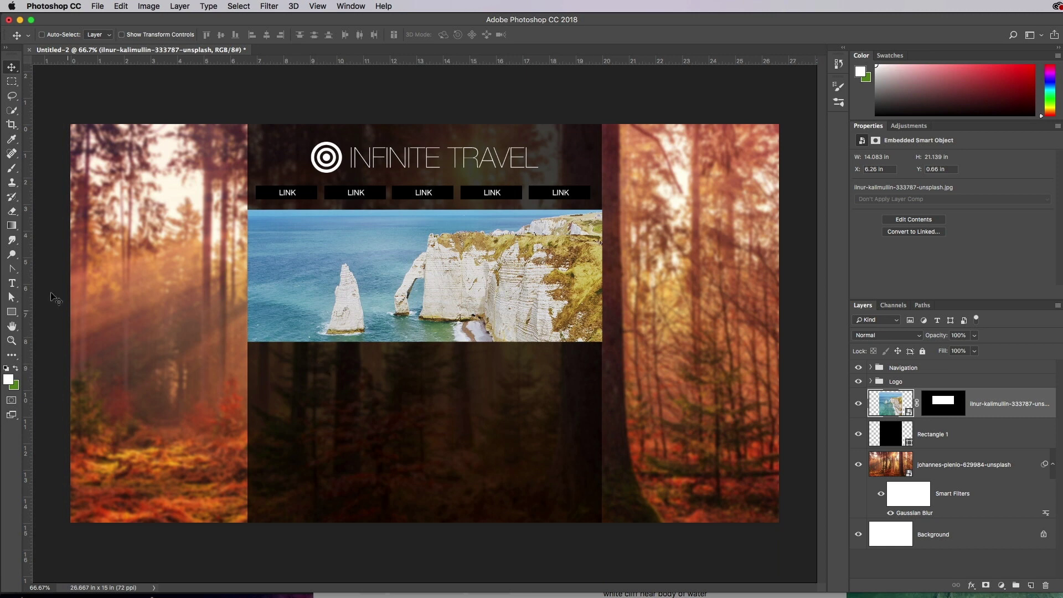
Step: Add a 'Welcome to the site' heading in Helvetica Neue Thin 51.67 pt, aligned under the banner's left edge
click(13, 284)
click(275, 377)
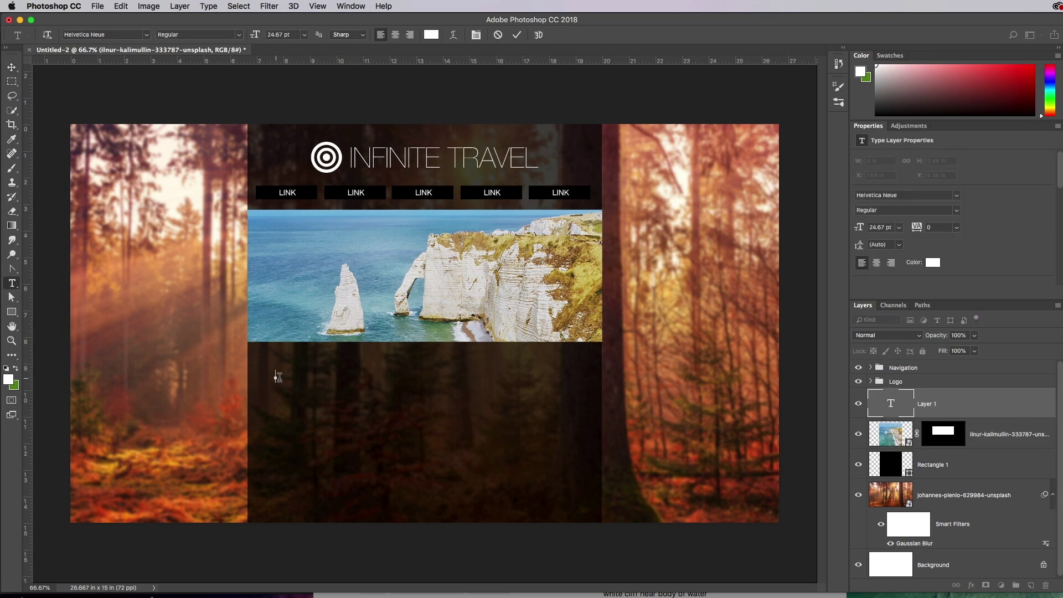
text(Welcome to the site)
triple_click(321, 377)
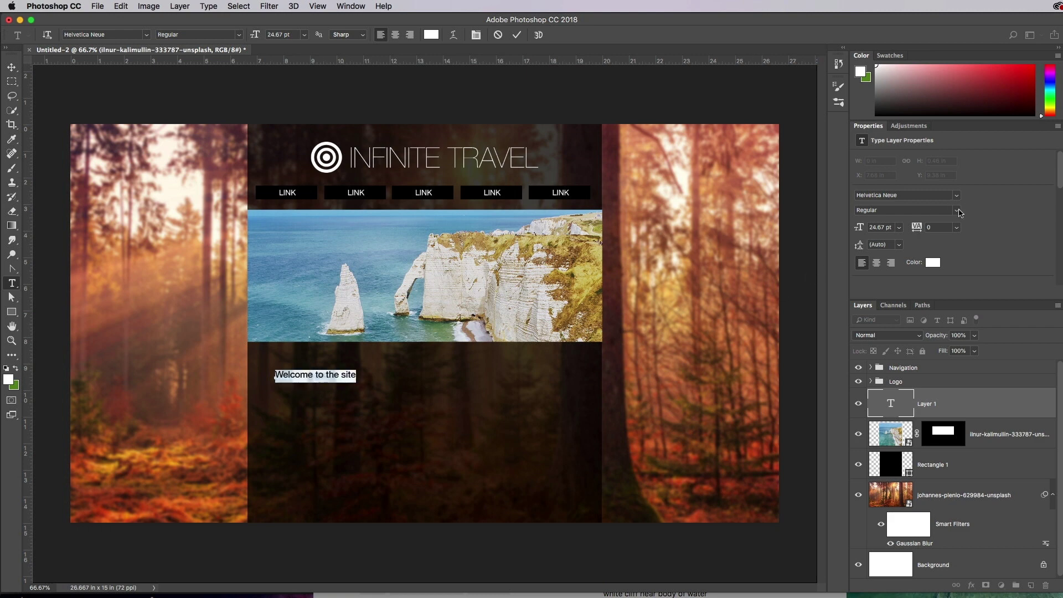
click(933, 210)
click(935, 265)
drag(255, 34, 273, 36)
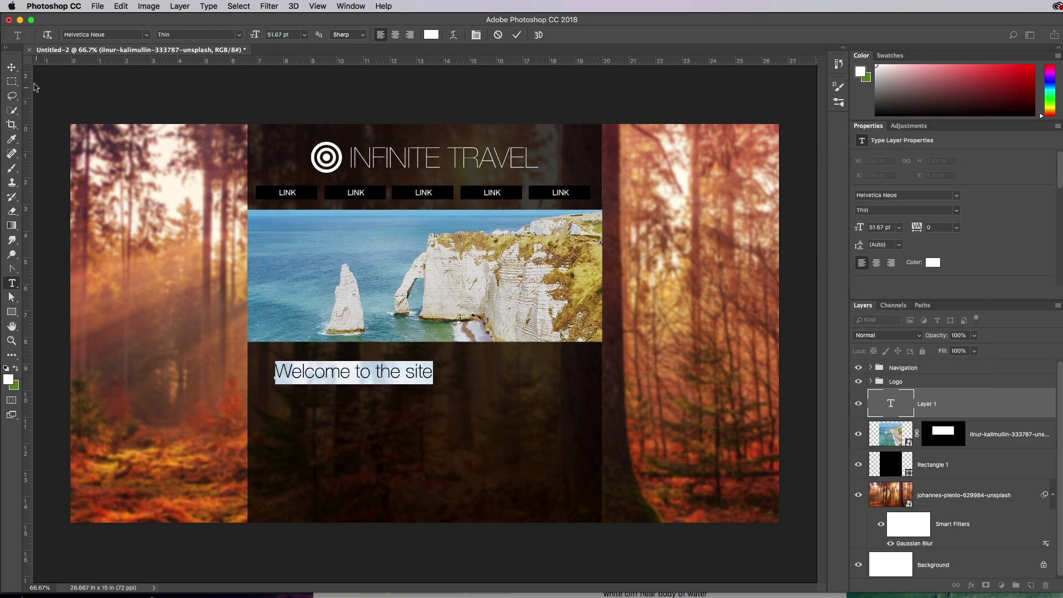
click(11, 67)
drag(380, 375, 364, 368)
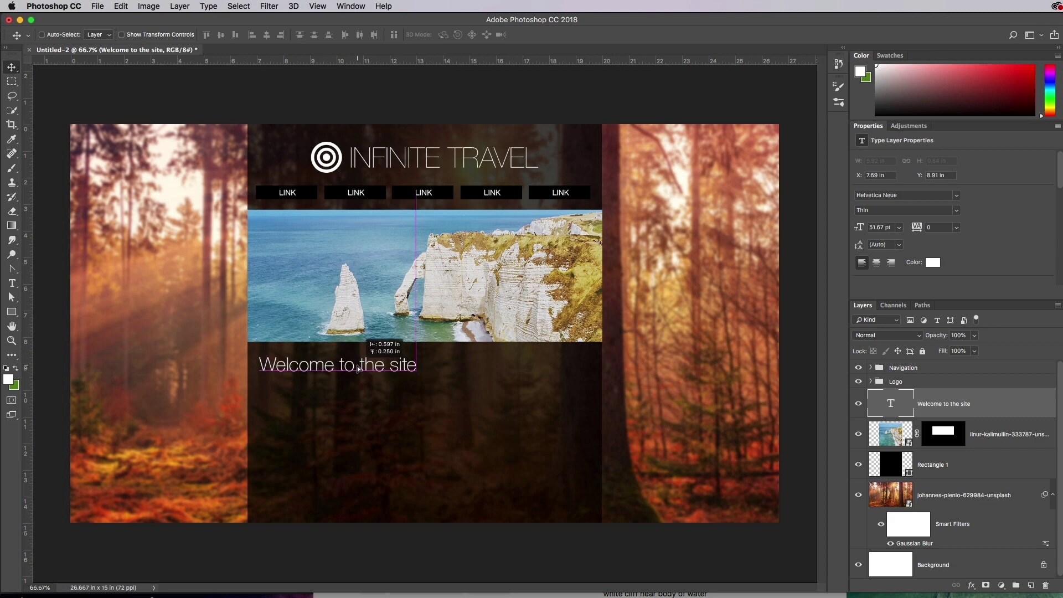
click(11, 284)
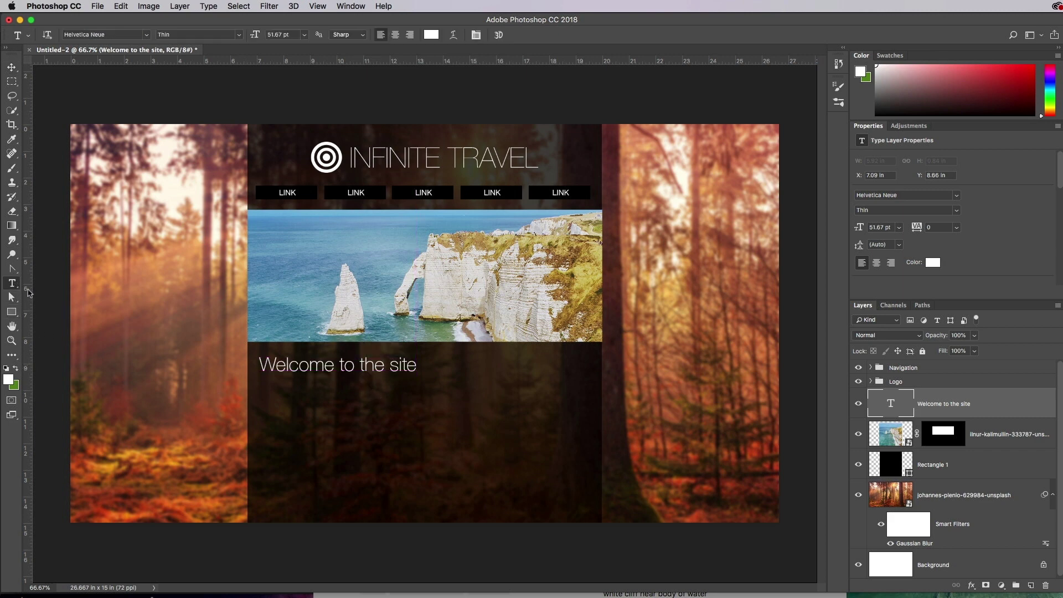
Step: Draw a body text box under the heading and fill it with Helvetica Neue Regular 14 pt Lorem Ipsum
drag(259, 386, 473, 479)
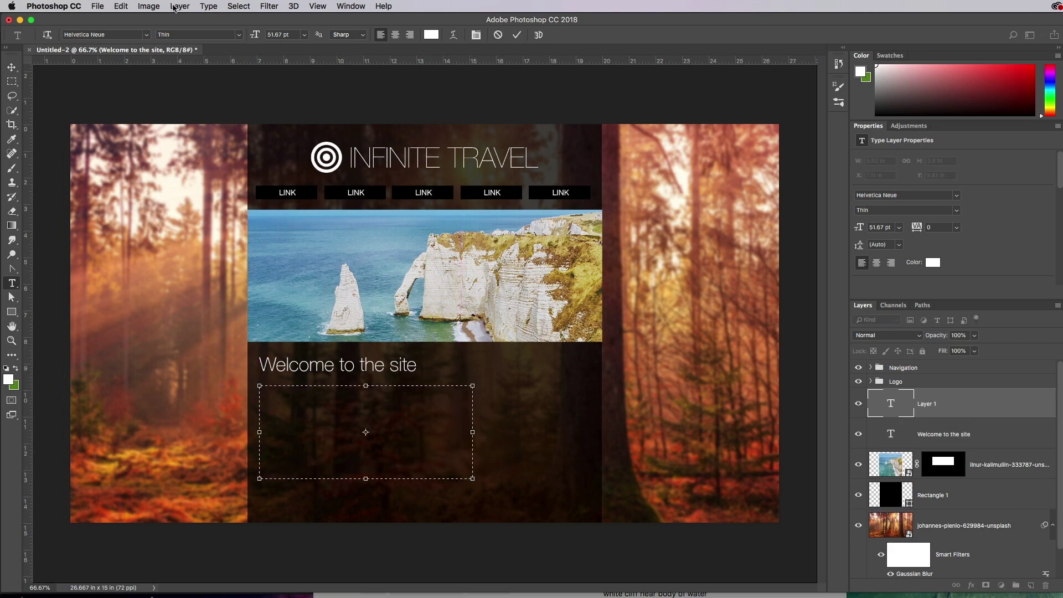
click(901, 228)
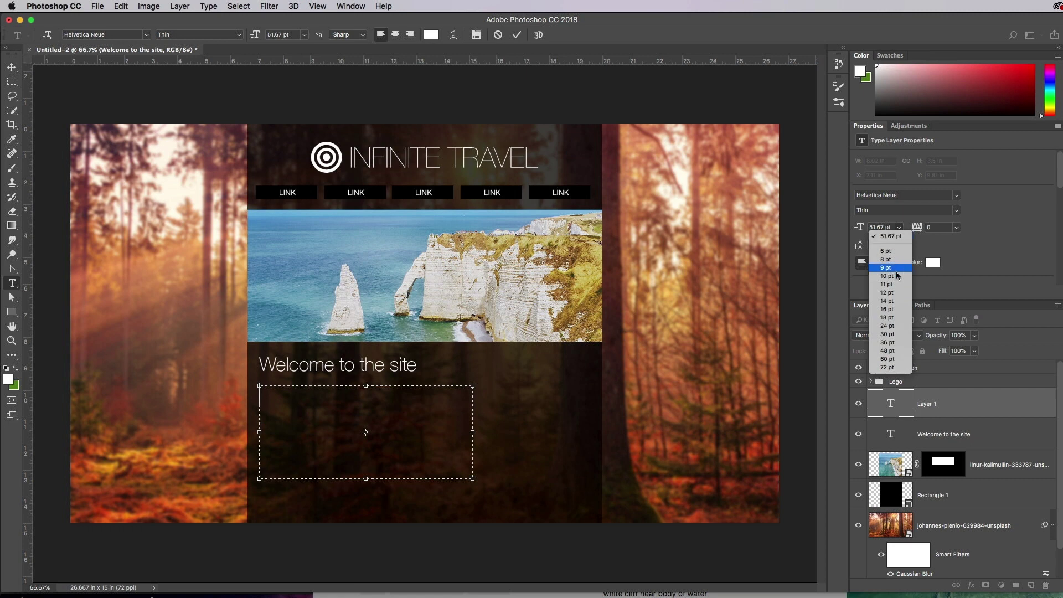
key(Escape)
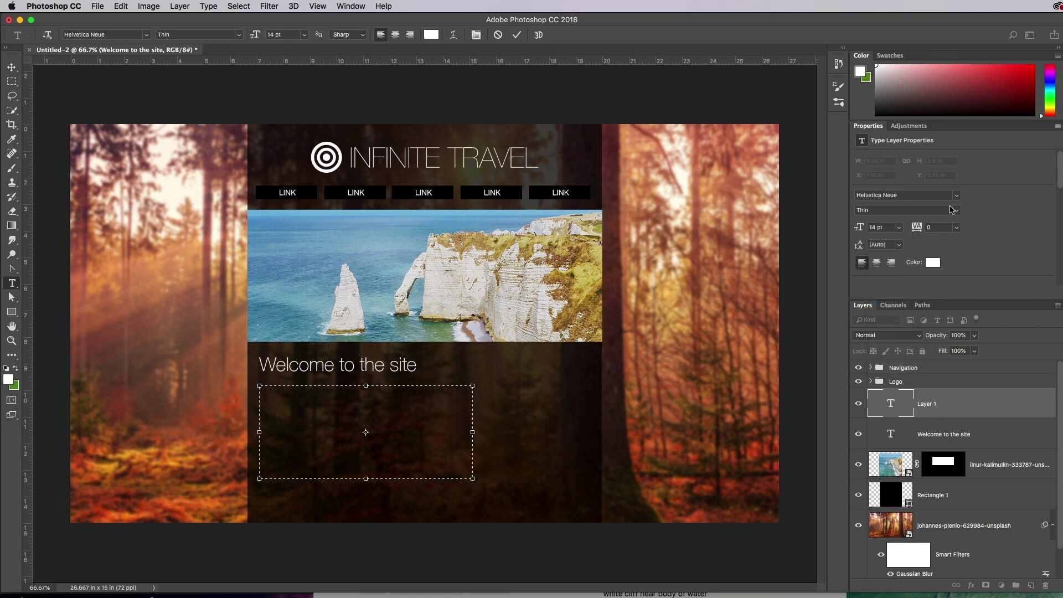
click(951, 210)
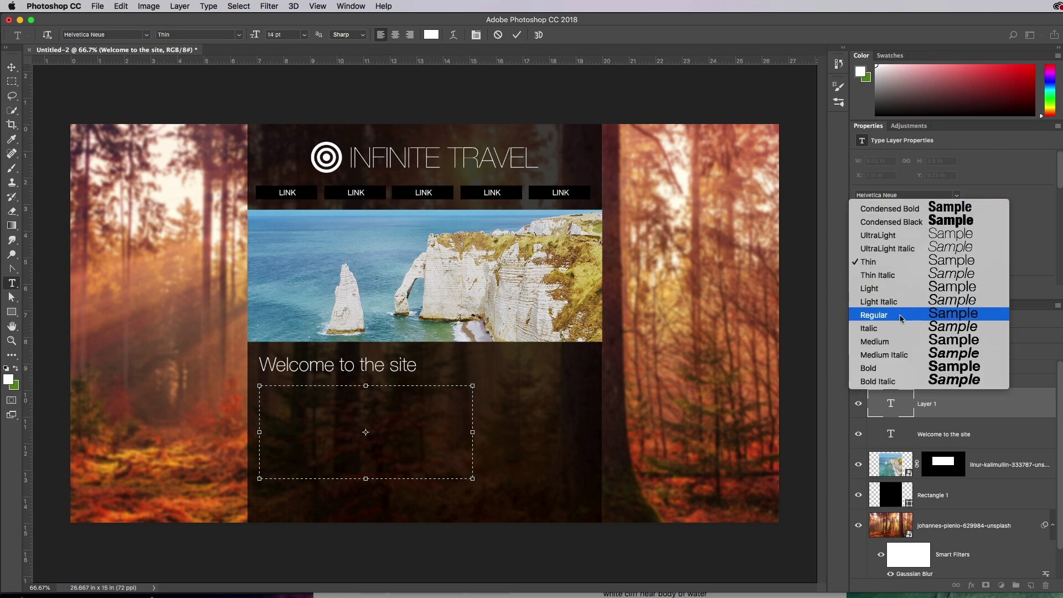
click(906, 315)
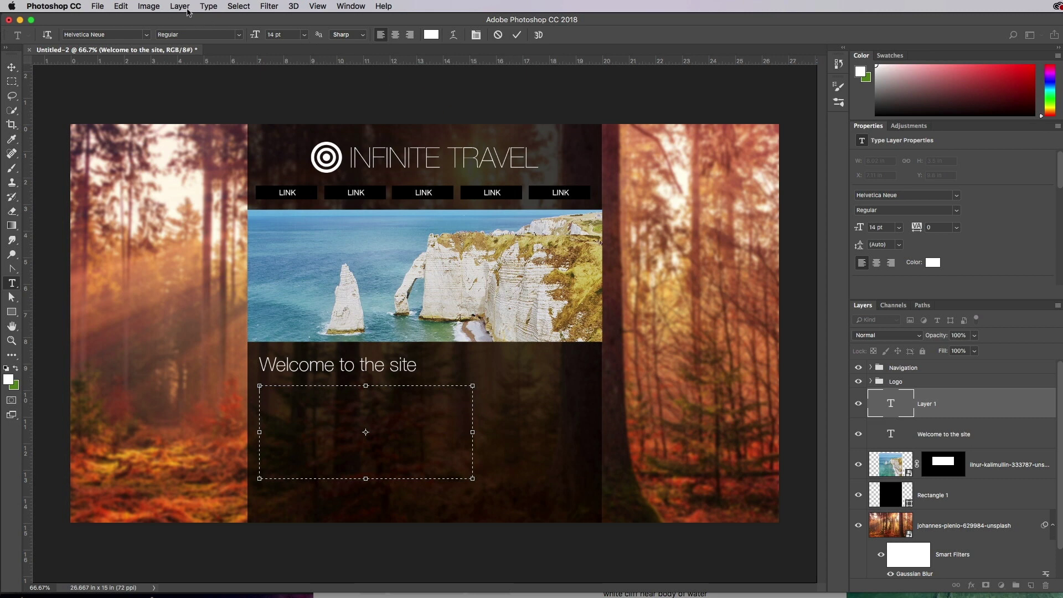
click(207, 6)
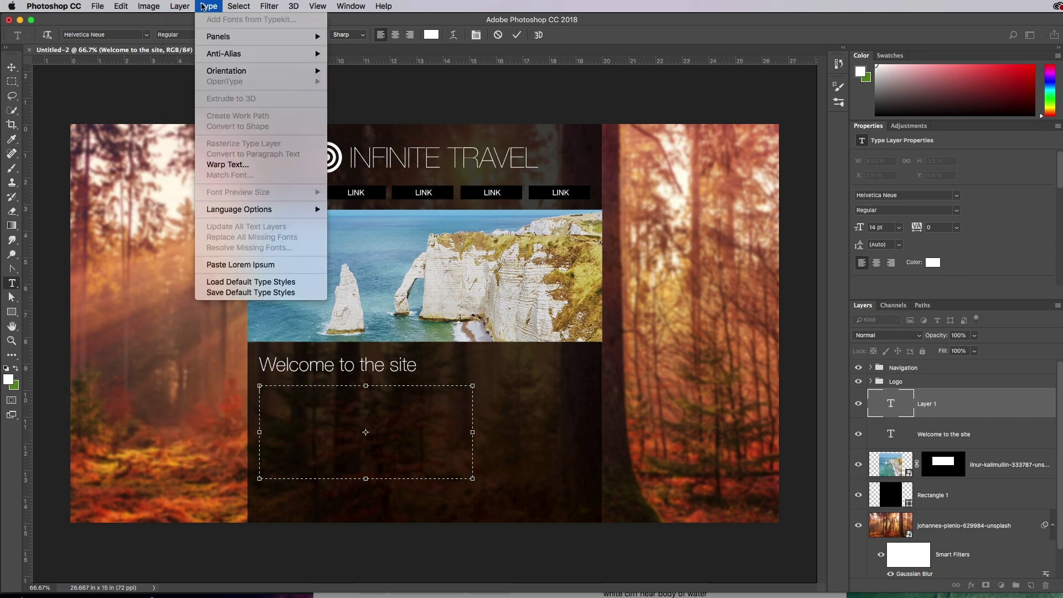
click(240, 264)
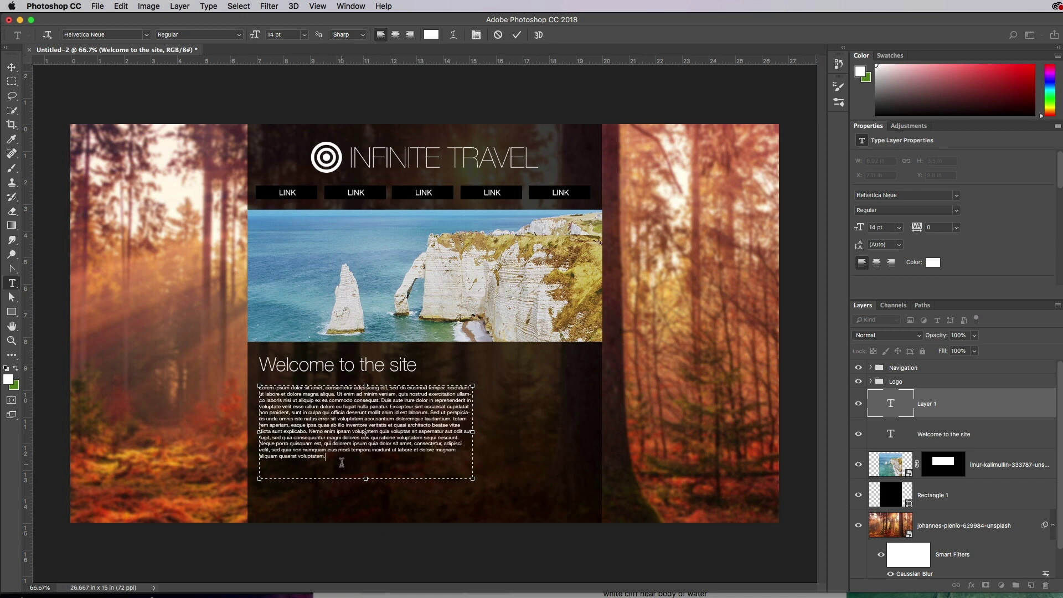
Step: Increase the placeholder paragraph's leading and size it to 16 pt in the Character panel
drag(333, 455, 242, 378)
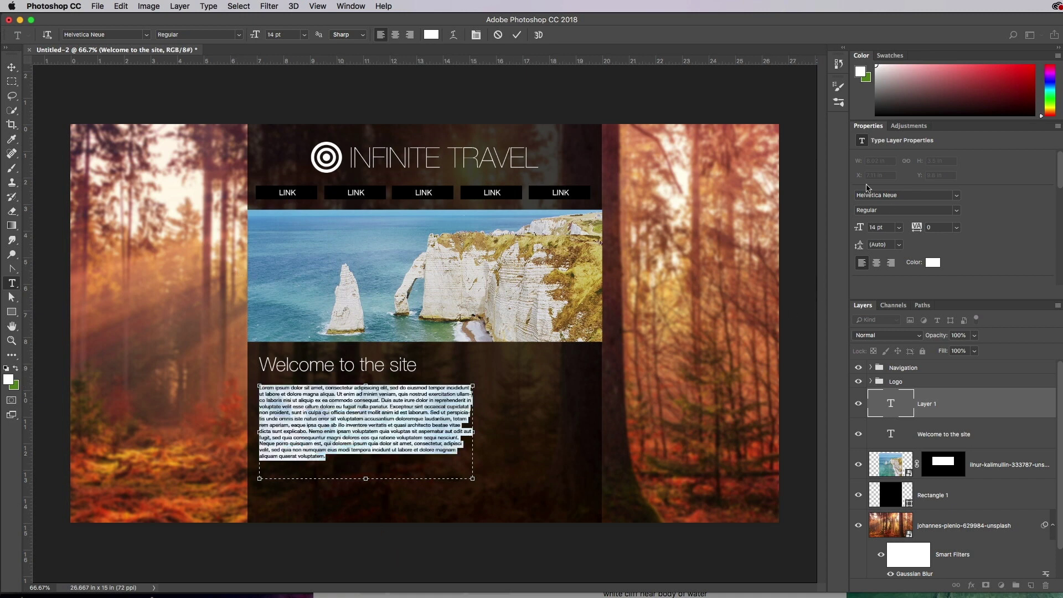
click(357, 6)
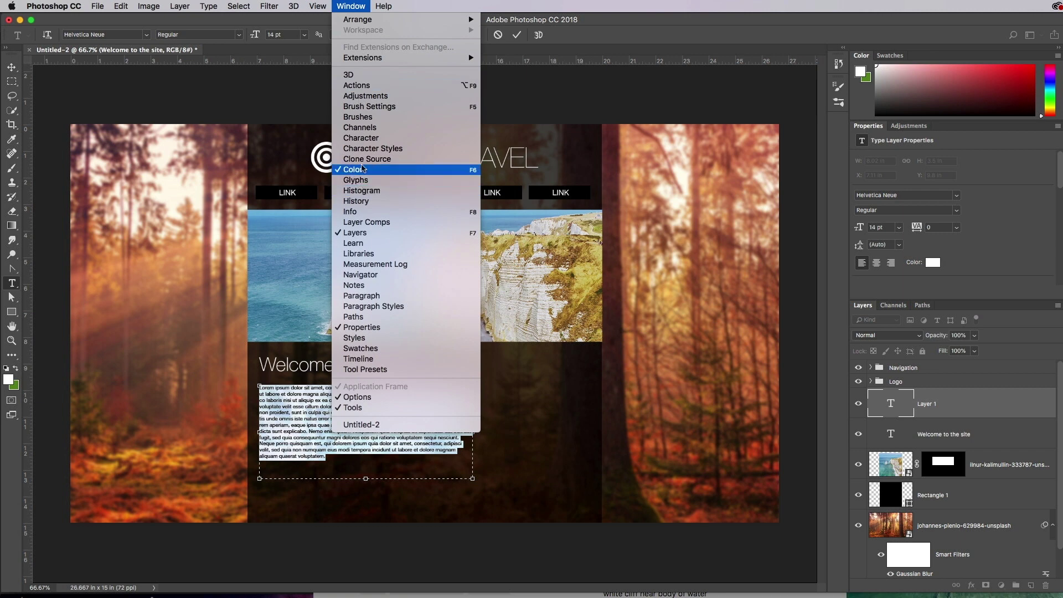
click(415, 138)
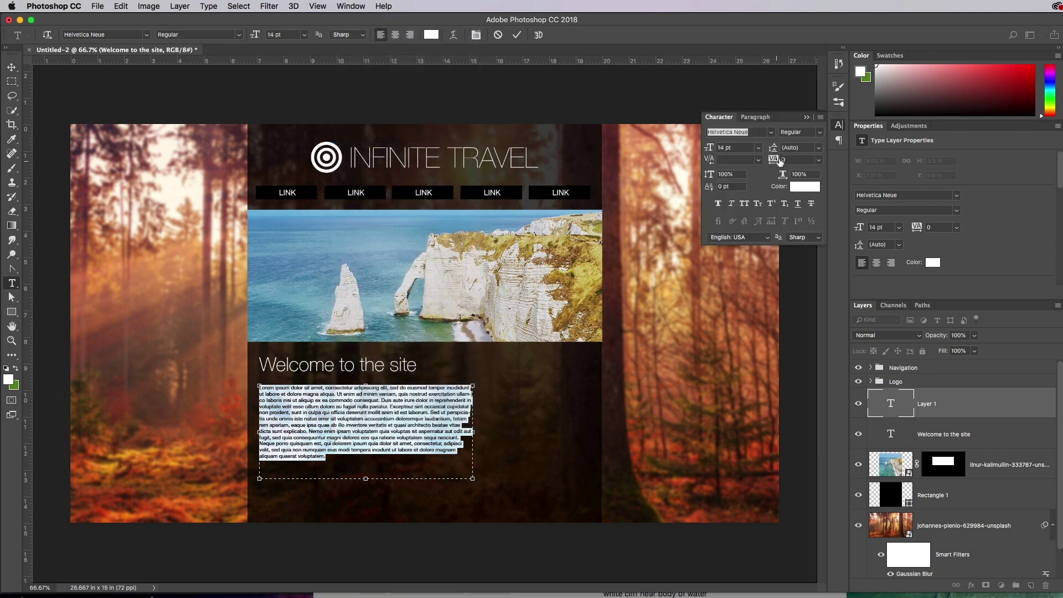
drag(772, 149, 776, 152)
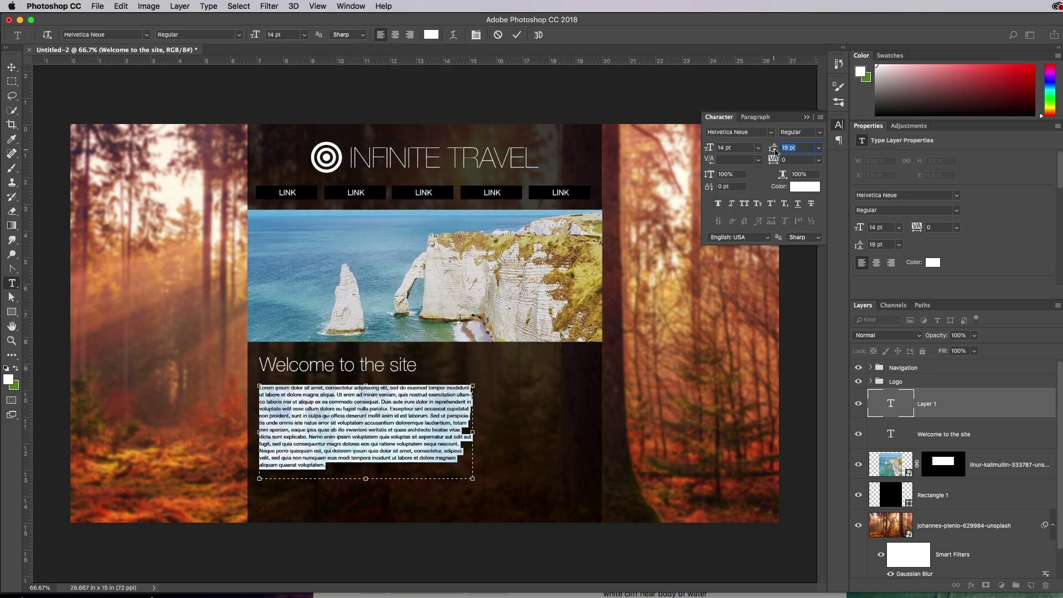
drag(712, 151, 713, 152)
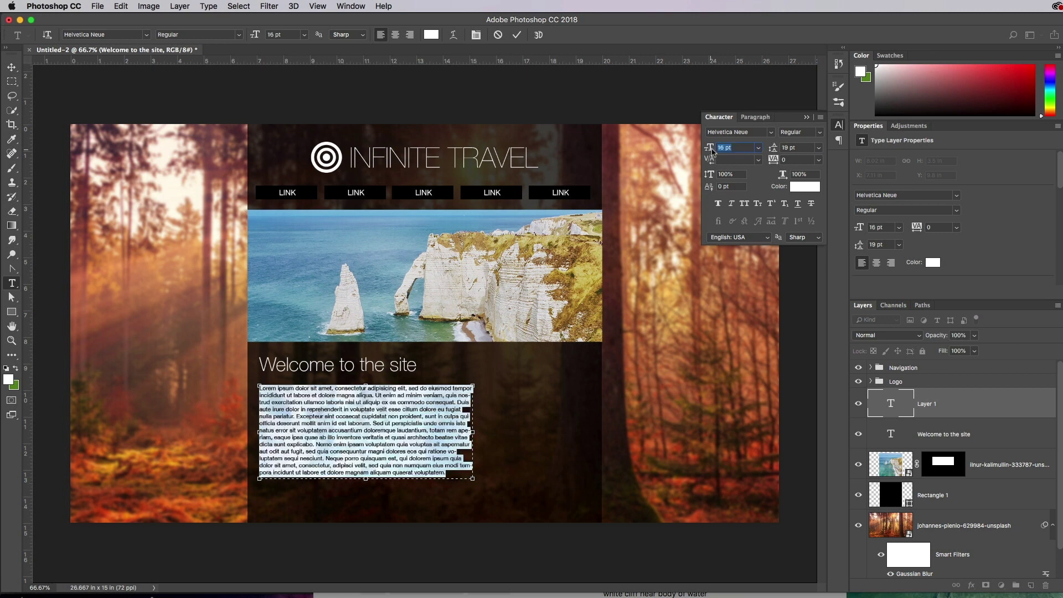
click(712, 392)
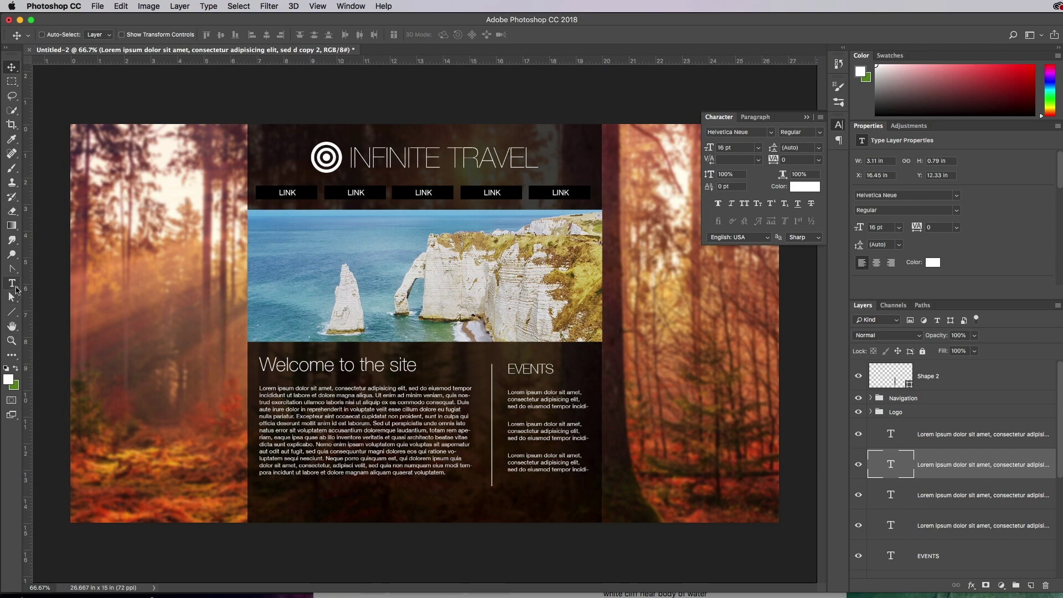
key(super+Tab)
Step: Search Google for 'KEYBOARD SHORTCUT FOR COPYRIGHT MAC'
click(448, 44)
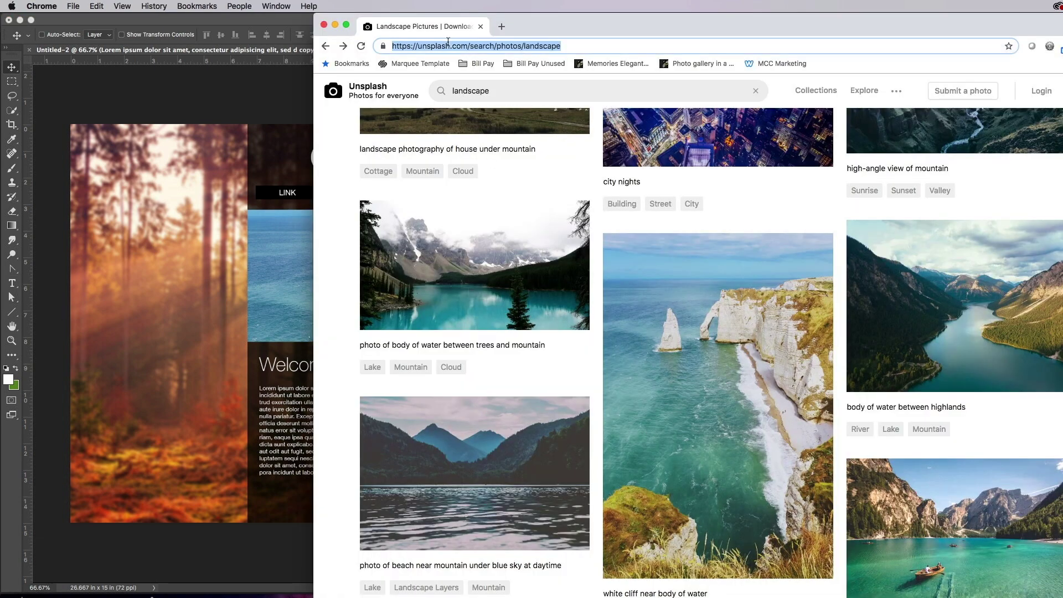
text(KEYBO)
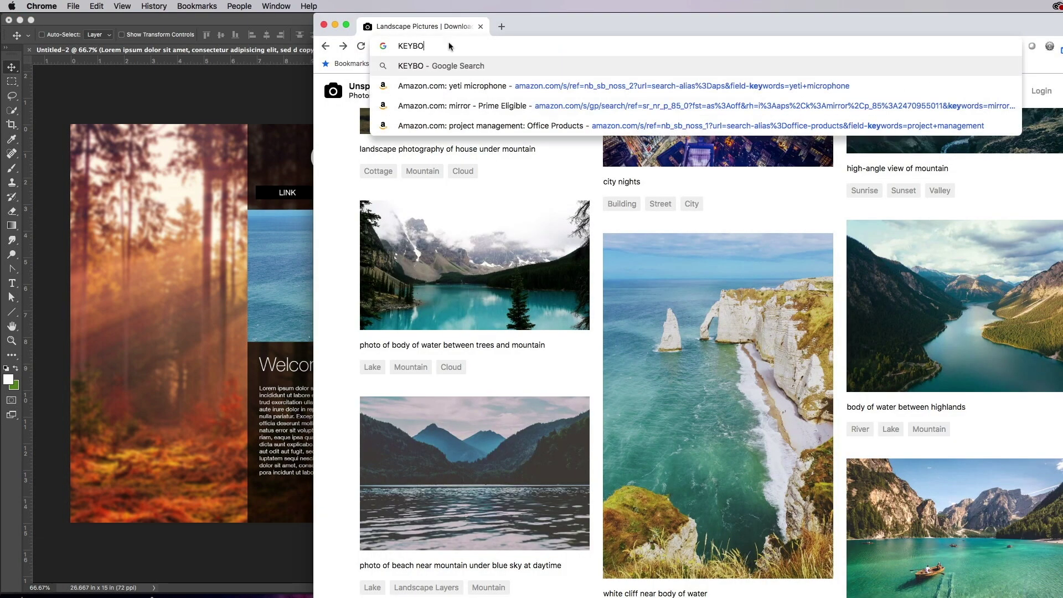
text(ARD SHORTCUT)
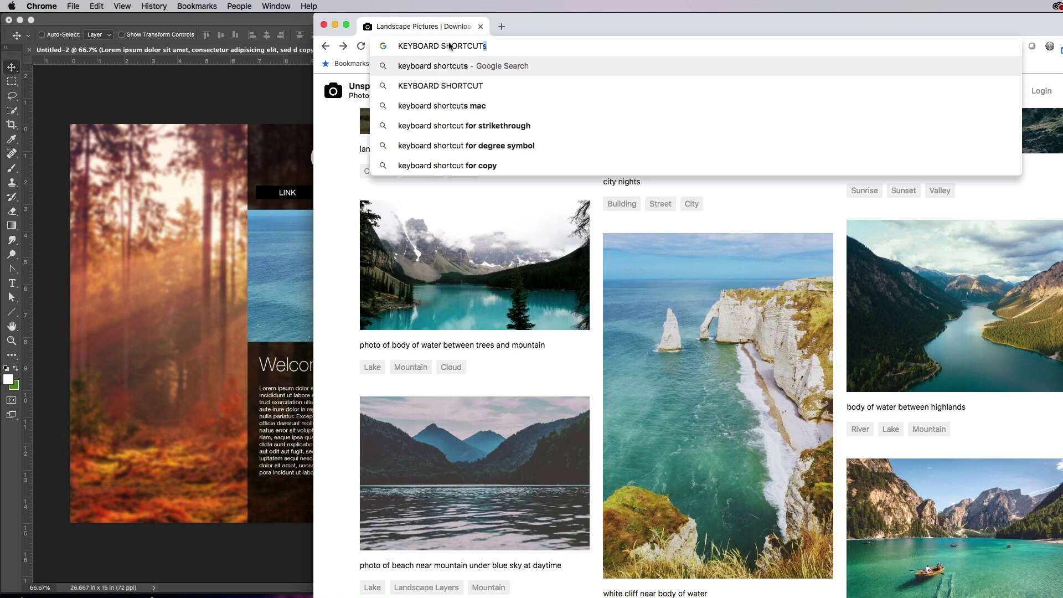
text( FOR COPYRIGHT MAC)
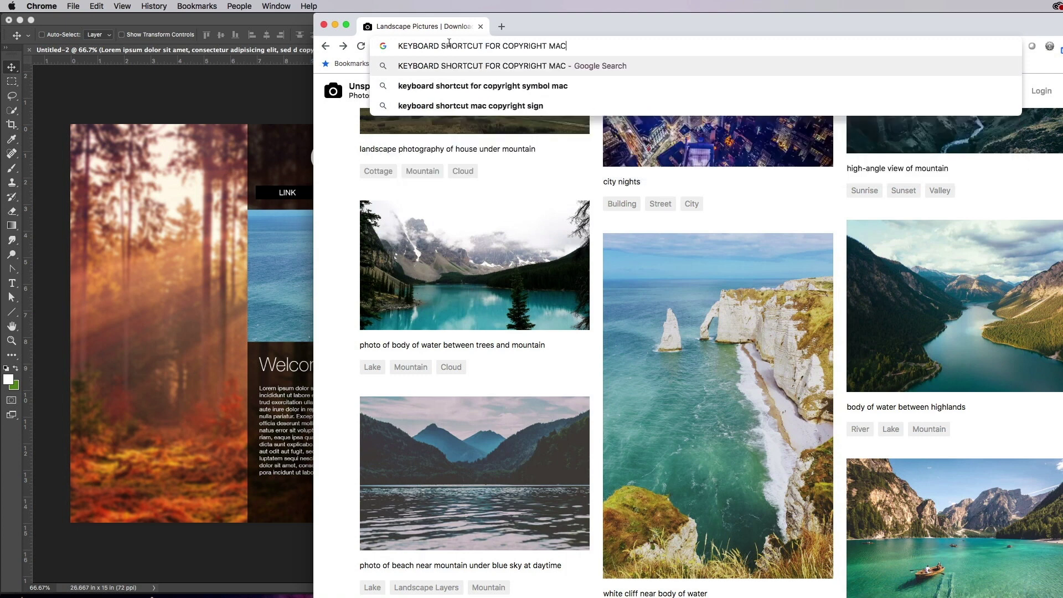
key(Return)
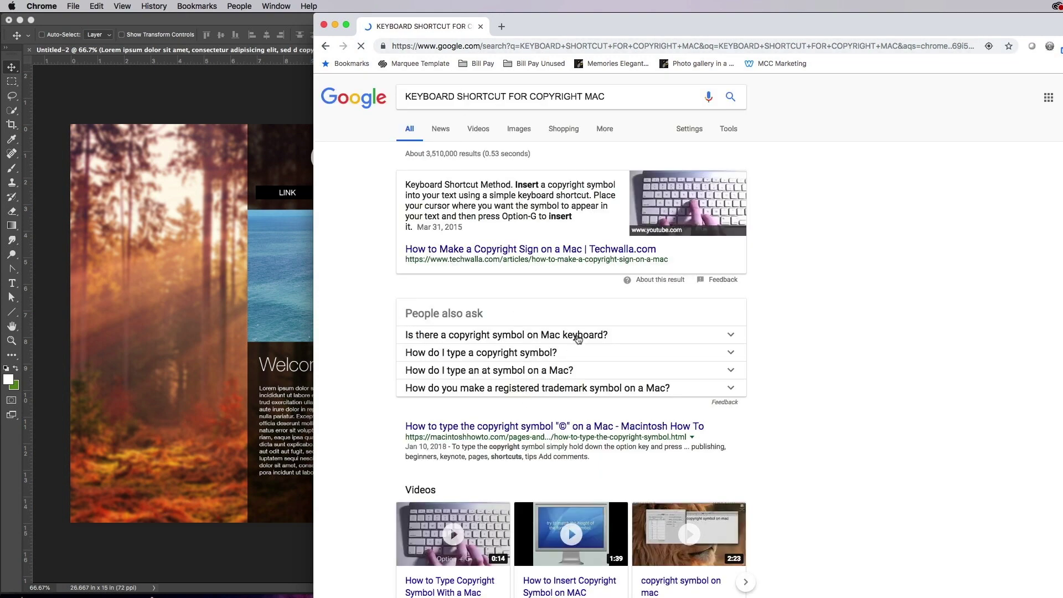
Step: Expand the People also ask answers about typing the © symbol on a Mac
click(577, 337)
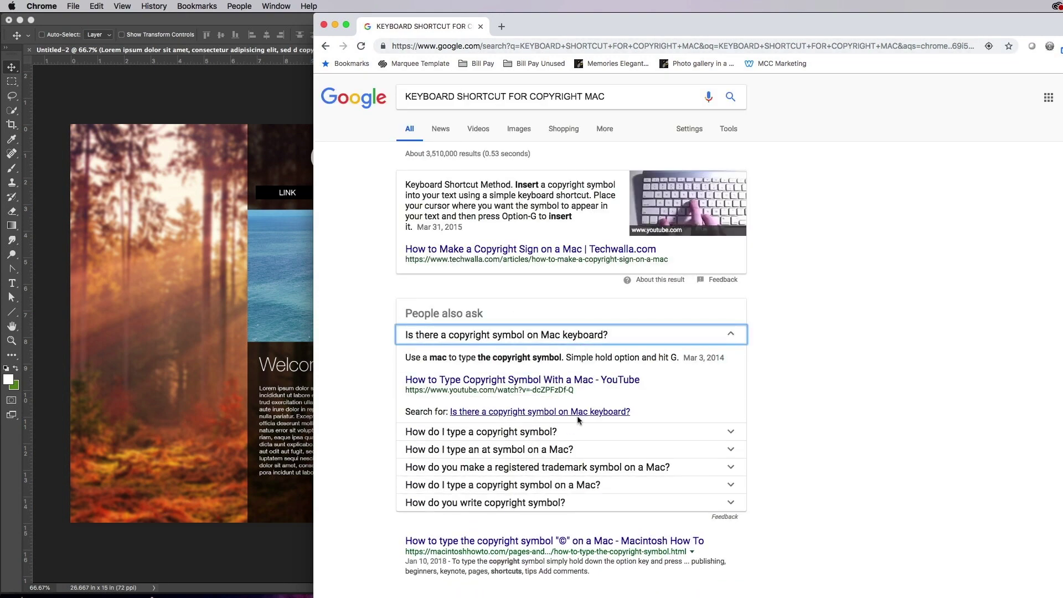
click(572, 435)
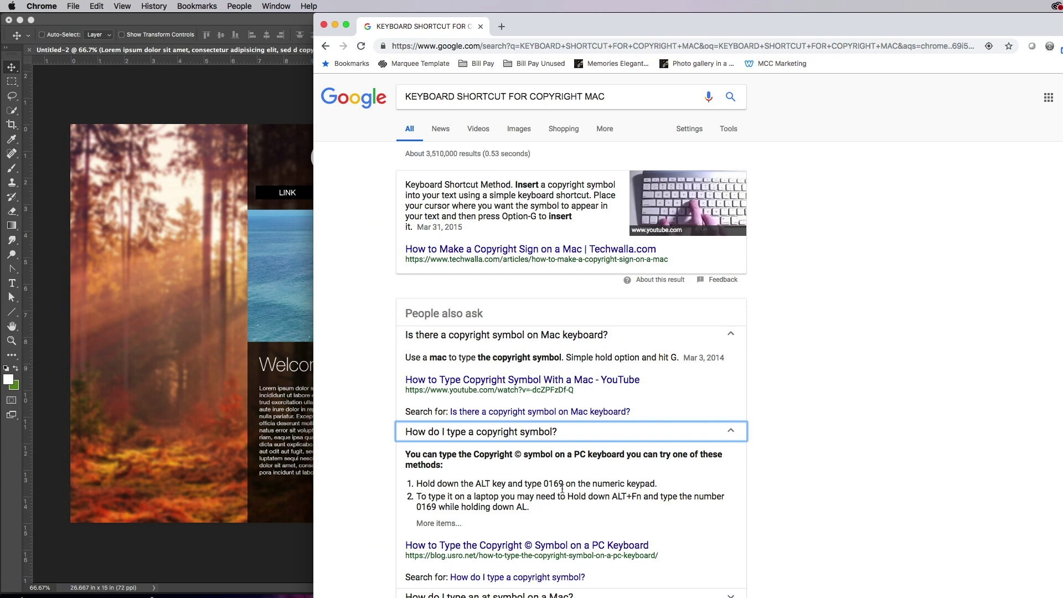
scroll(565, 492, down, 3)
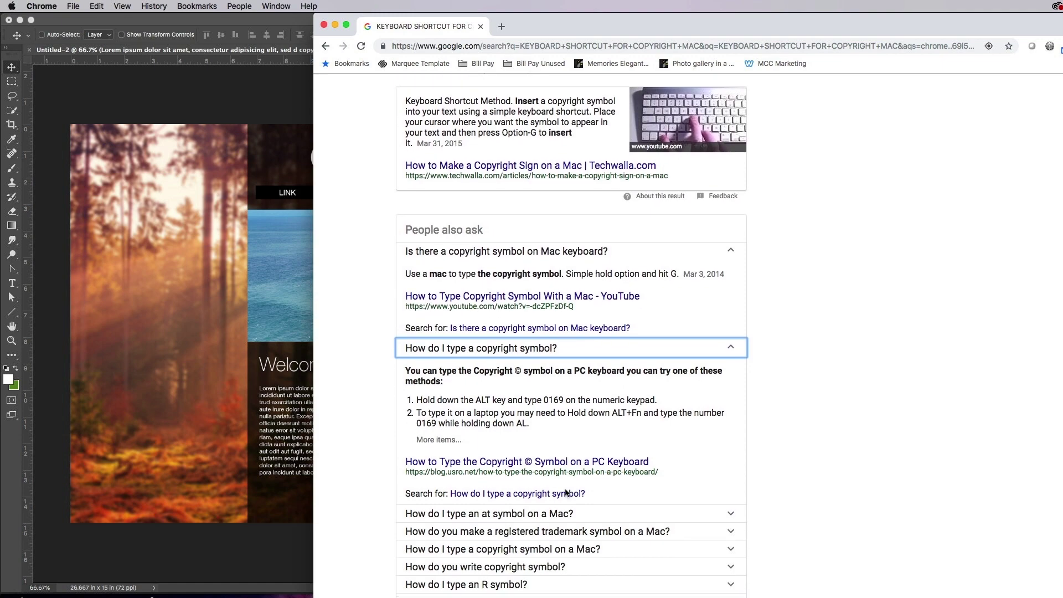
click(570, 505)
scroll(639, 515, down, 6)
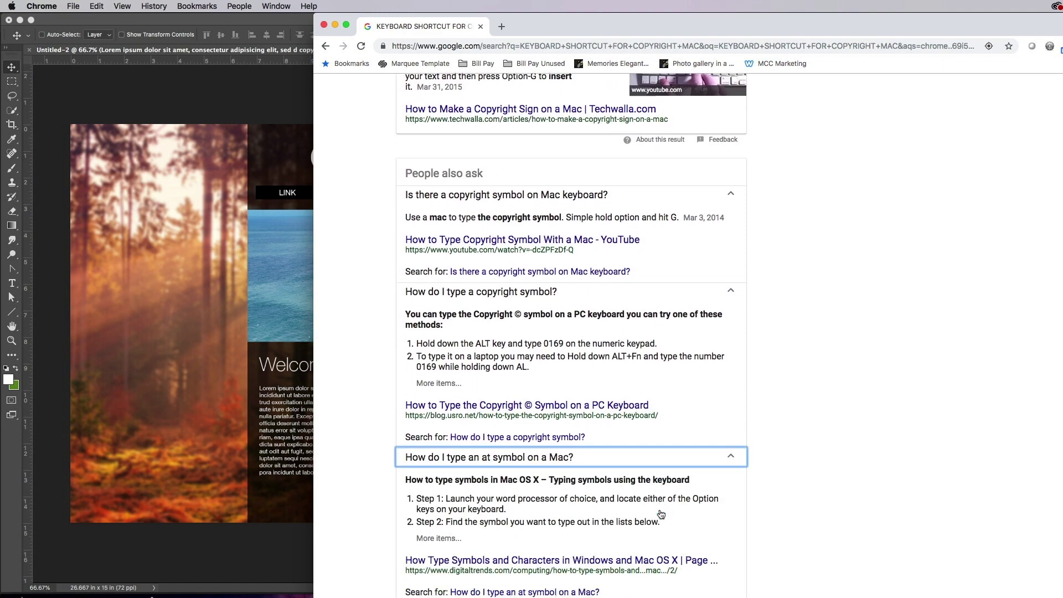
scroll(610, 465, up, 10)
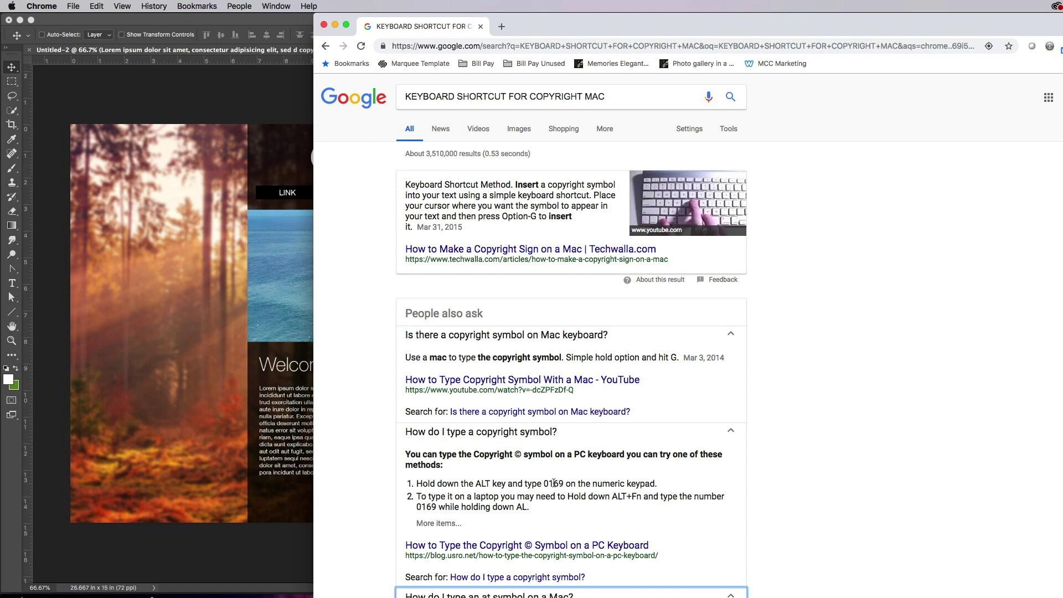
click(250, 233)
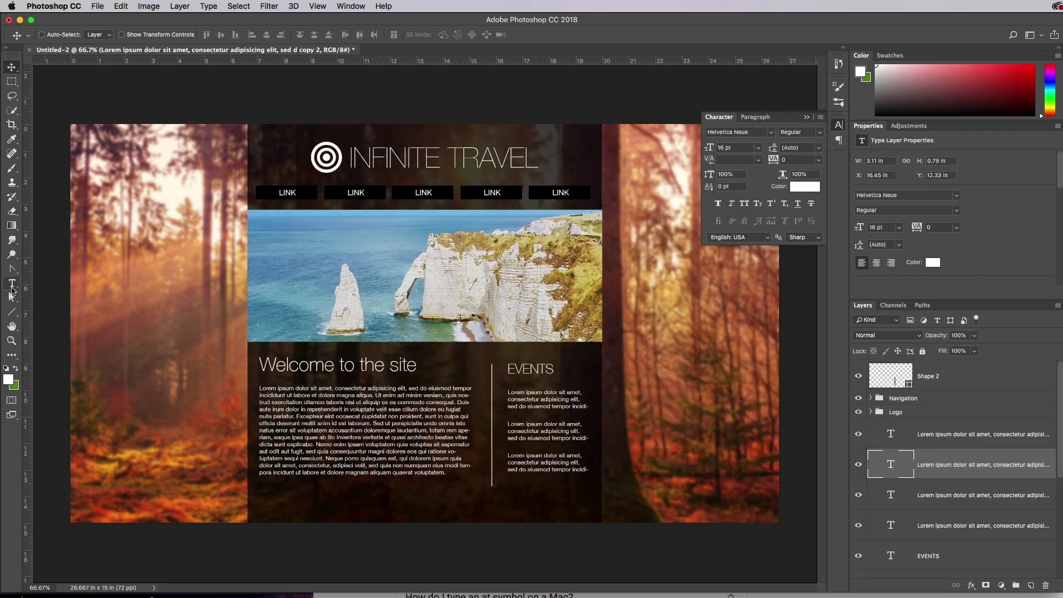
Step: Type a © symbol near the page bottom and set it to 28 pt
click(12, 285)
click(359, 516)
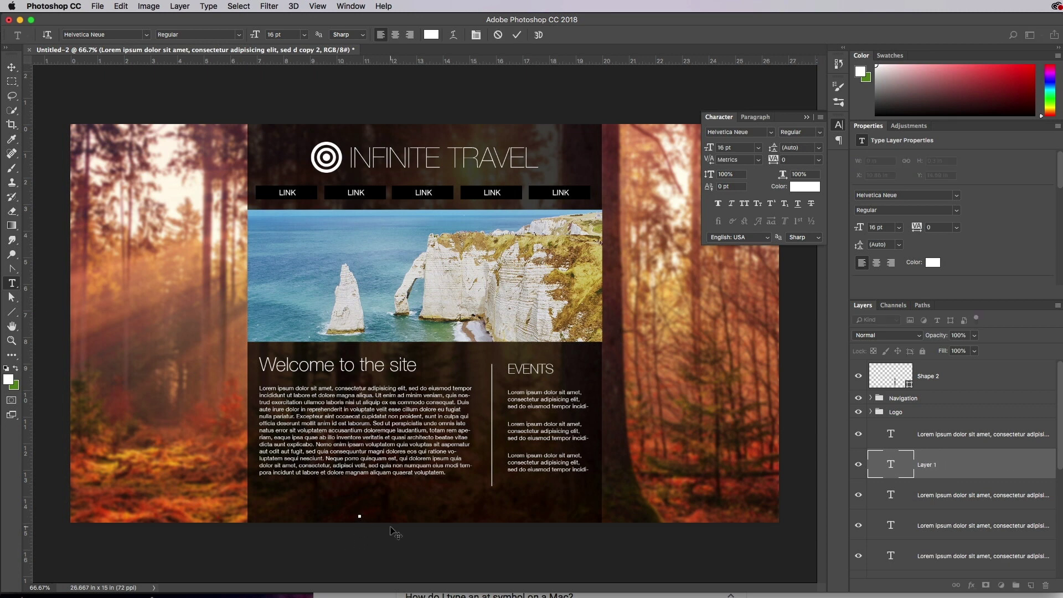
double_click(361, 515)
double_click(726, 147)
text(28)
key(Return)
Step: Centre the © symbol at the bottom of the content column, nudging it slightly up
click(12, 68)
drag(366, 515, 428, 518)
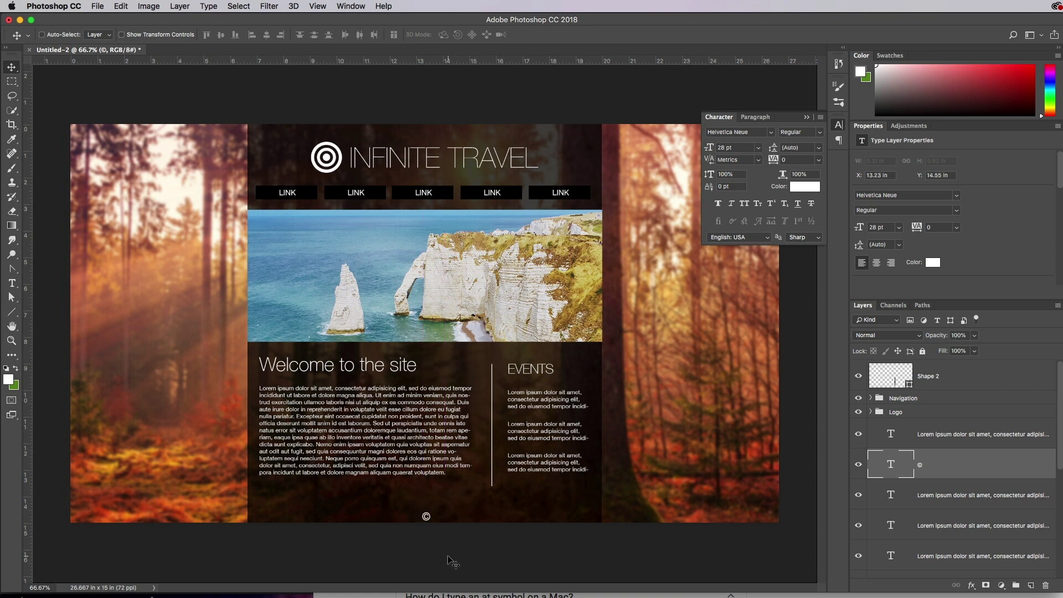
key(shift+Up)
key(super+Tab)
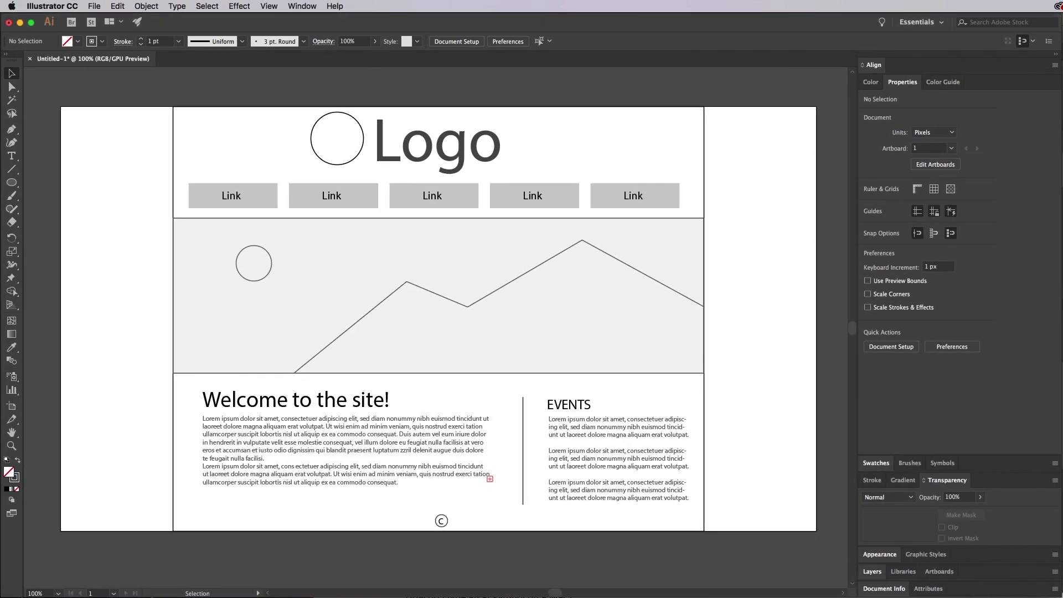
Step: Minimize the Illustrator wireframe window to bring Photoshop back to the front
click(19, 22)
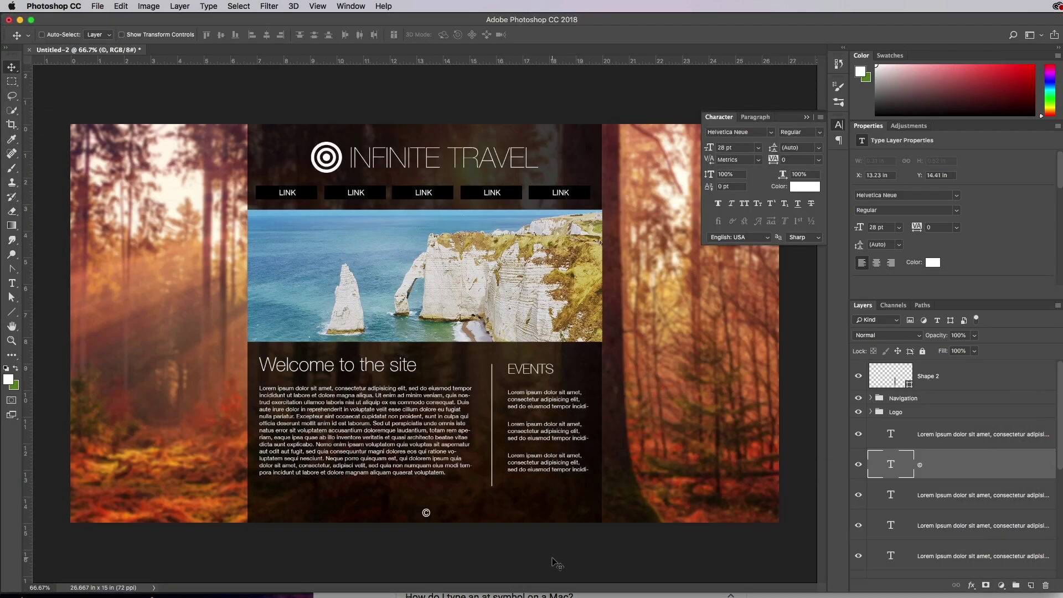